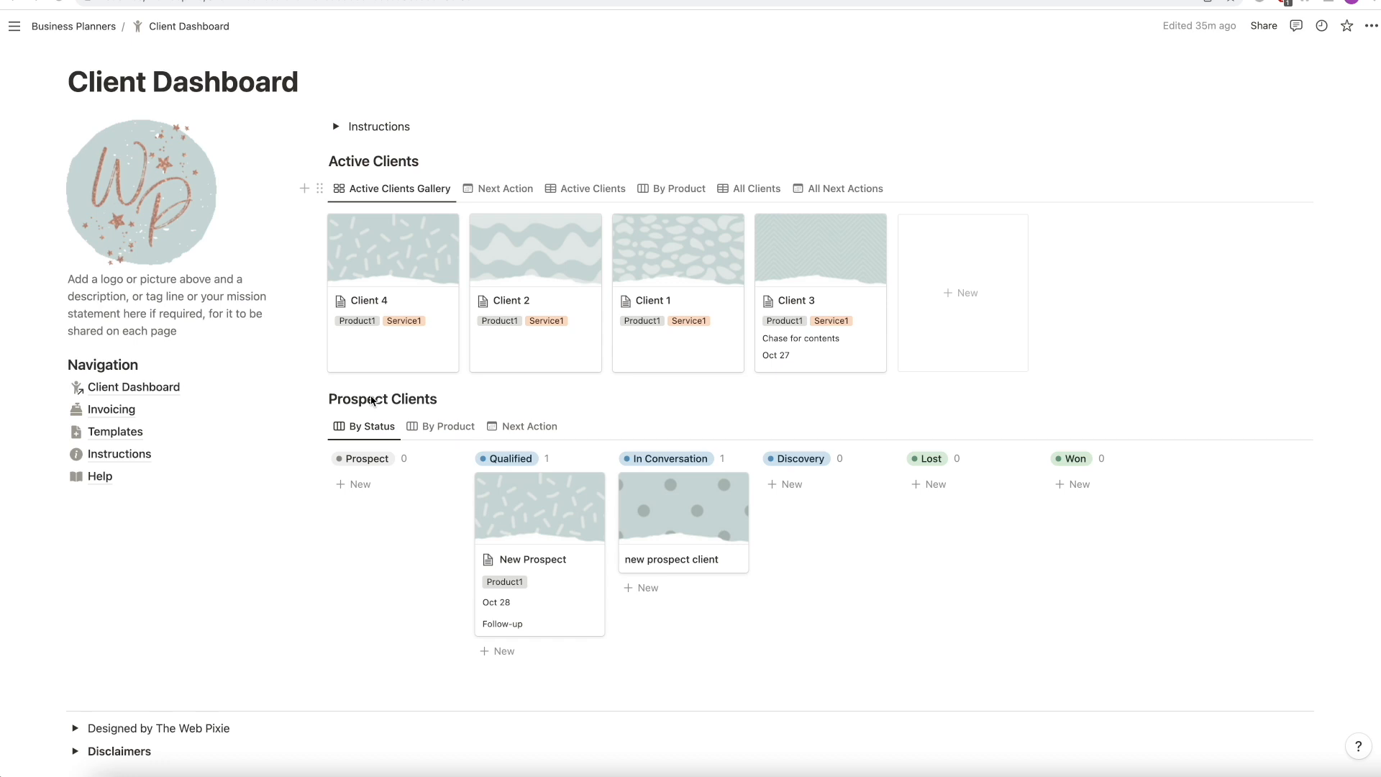
Review the Active Clients database in its All Clients, Active Clients Gallery, Next Action, Active Clients and By Product views, including the Product1 group name
left_click(752, 189)
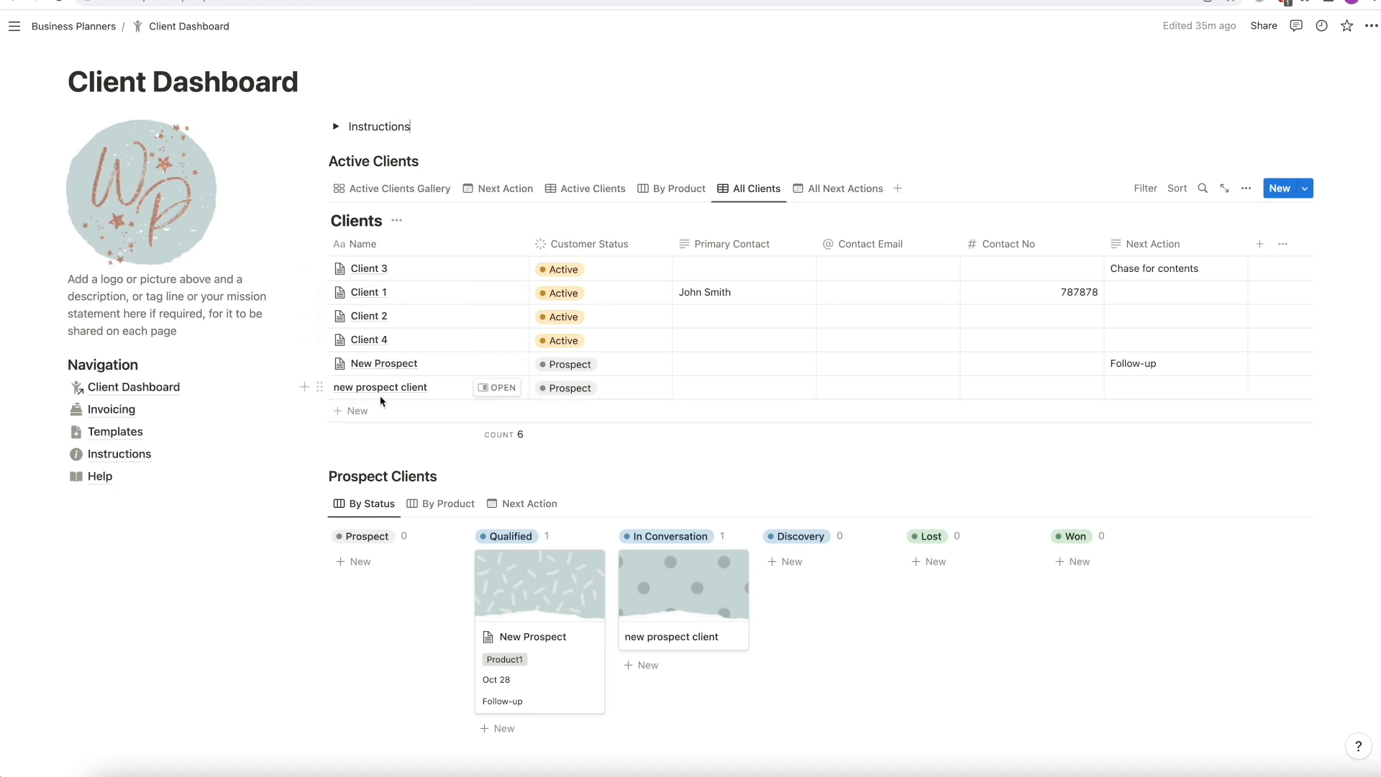
left_click(389, 191)
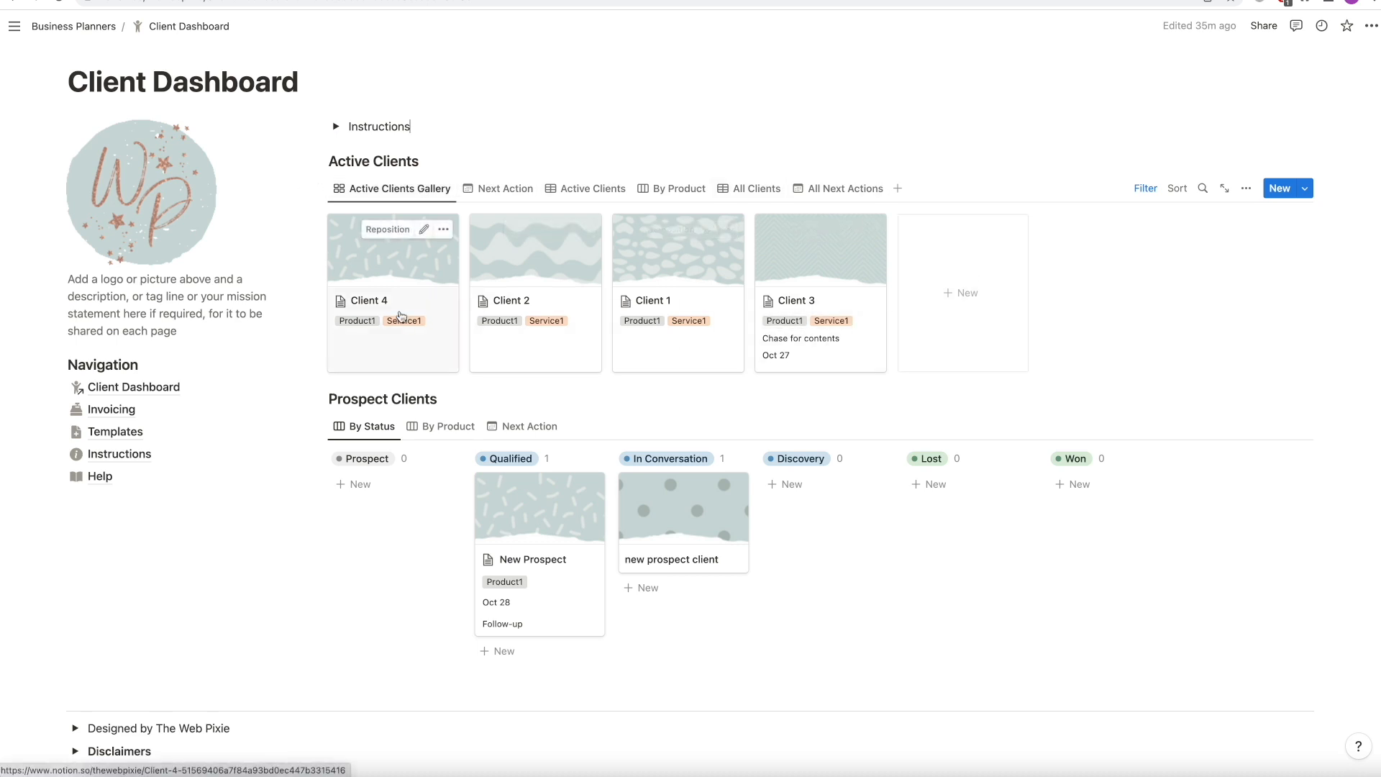
left_click(490, 188)
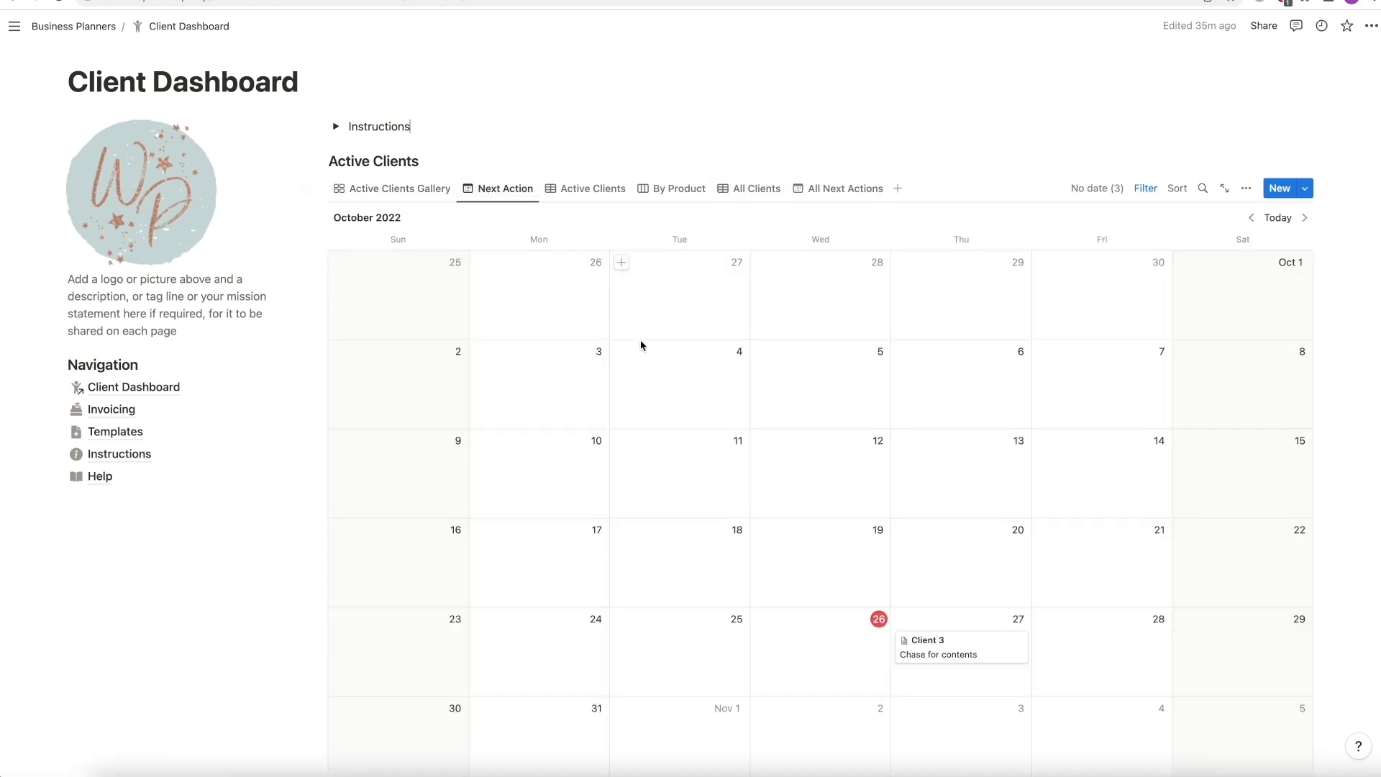
left_click(585, 192)
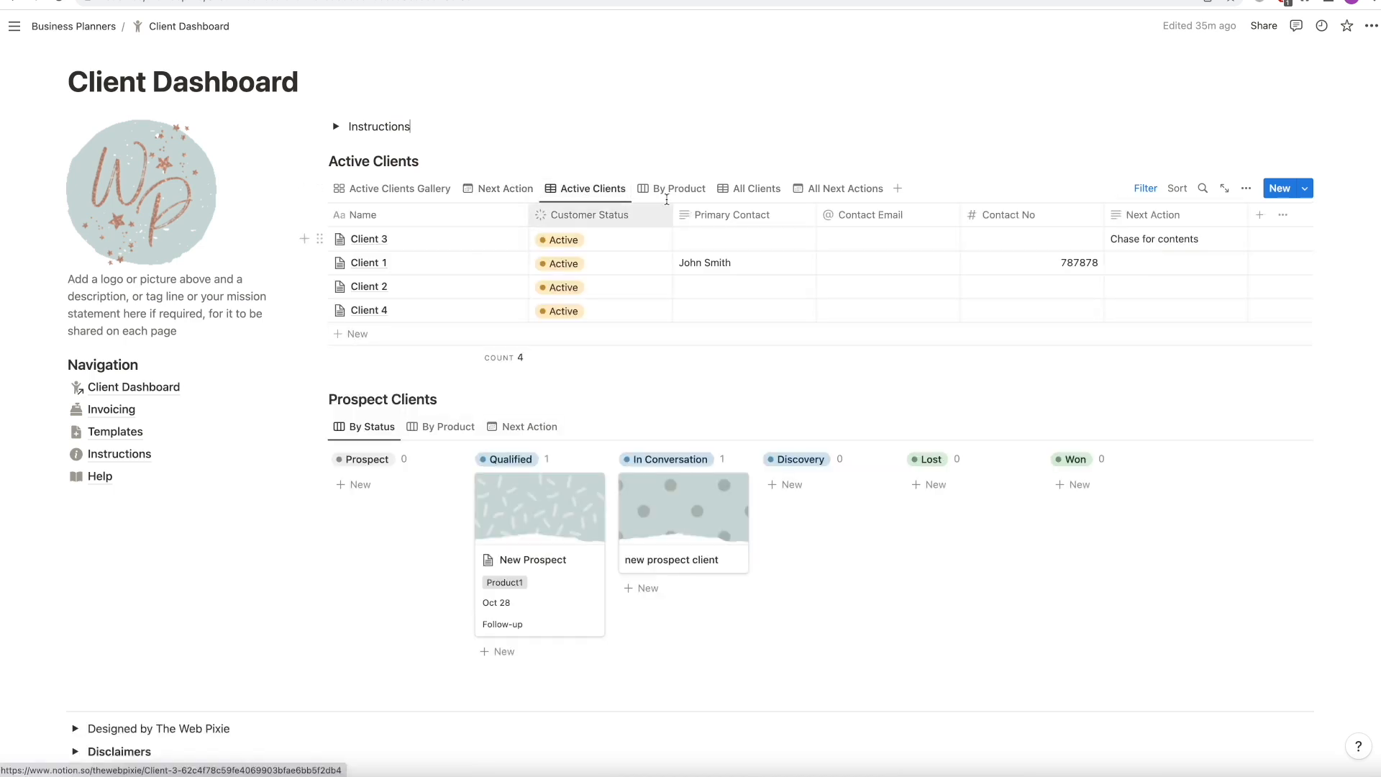
left_click(677, 191)
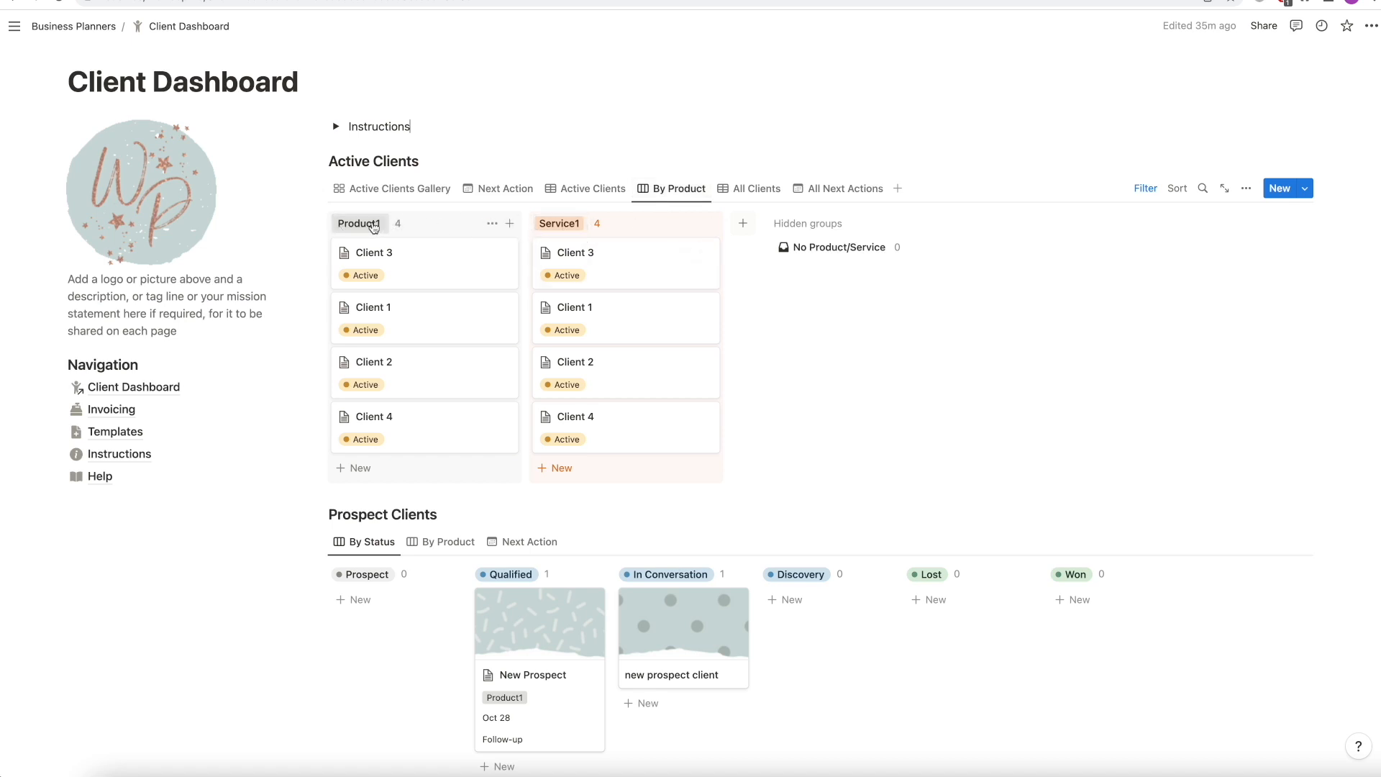
left_click(374, 225)
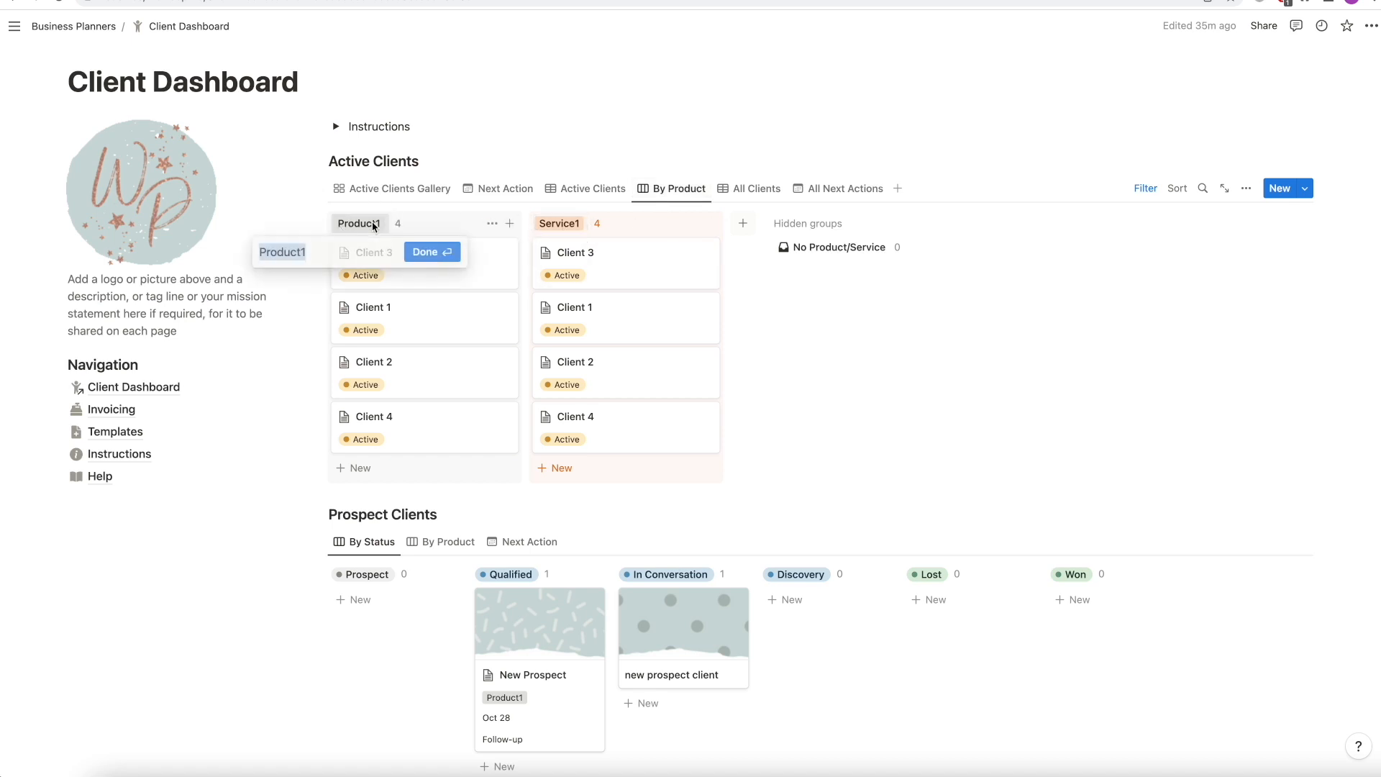
left_click(308, 203)
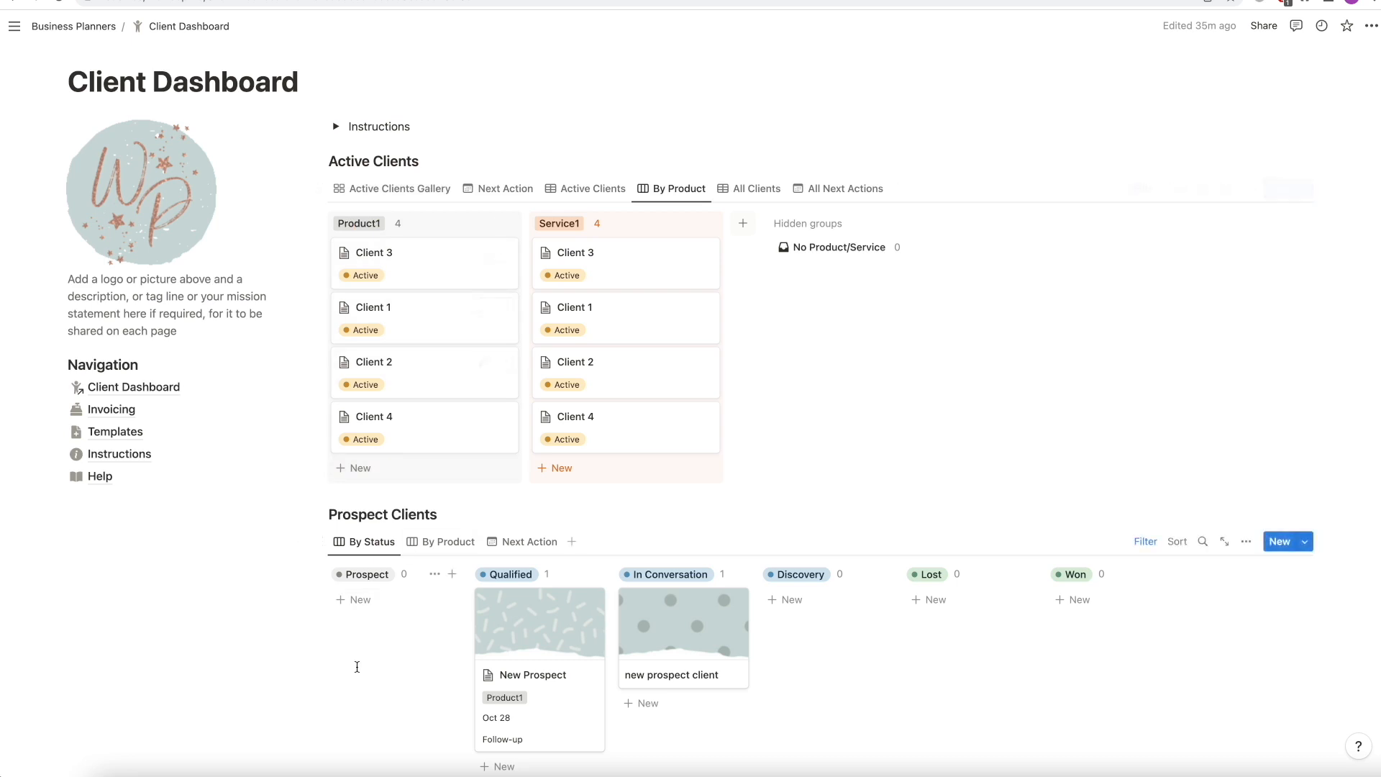
Examine the Prospect Clients board by status, and view it in the By Product and Next Action layouts
scroll(347, 667, "down", 2)
scroll(346, 667, "down", 3)
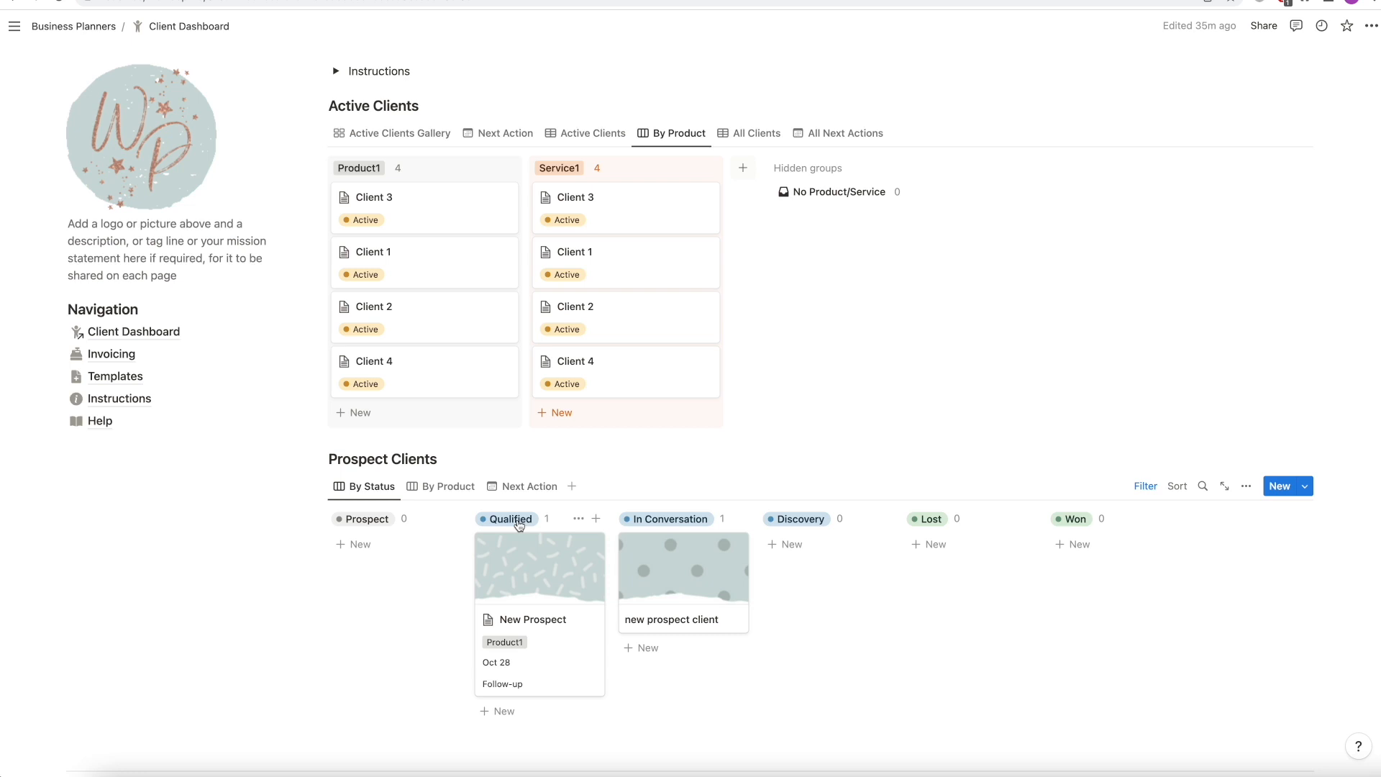
left_click(447, 487)
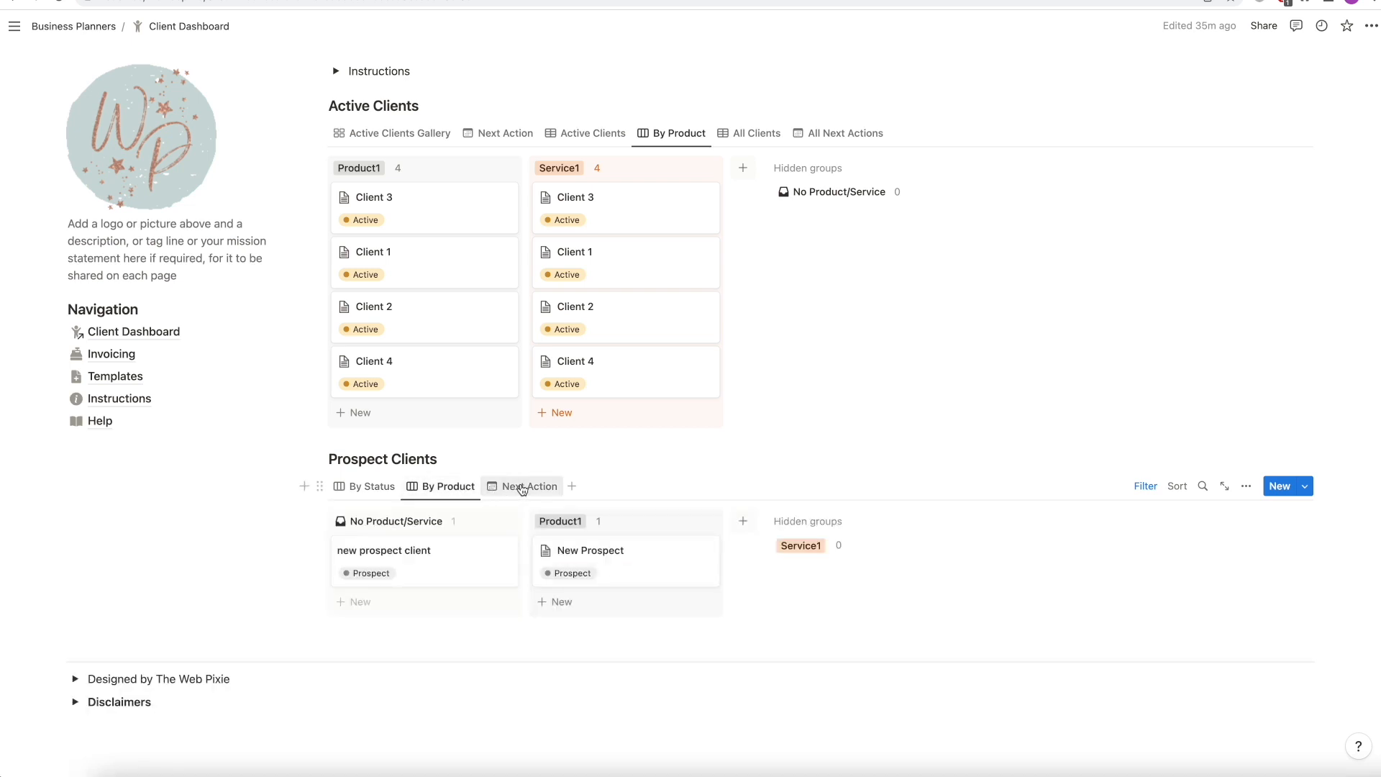
left_click(524, 487)
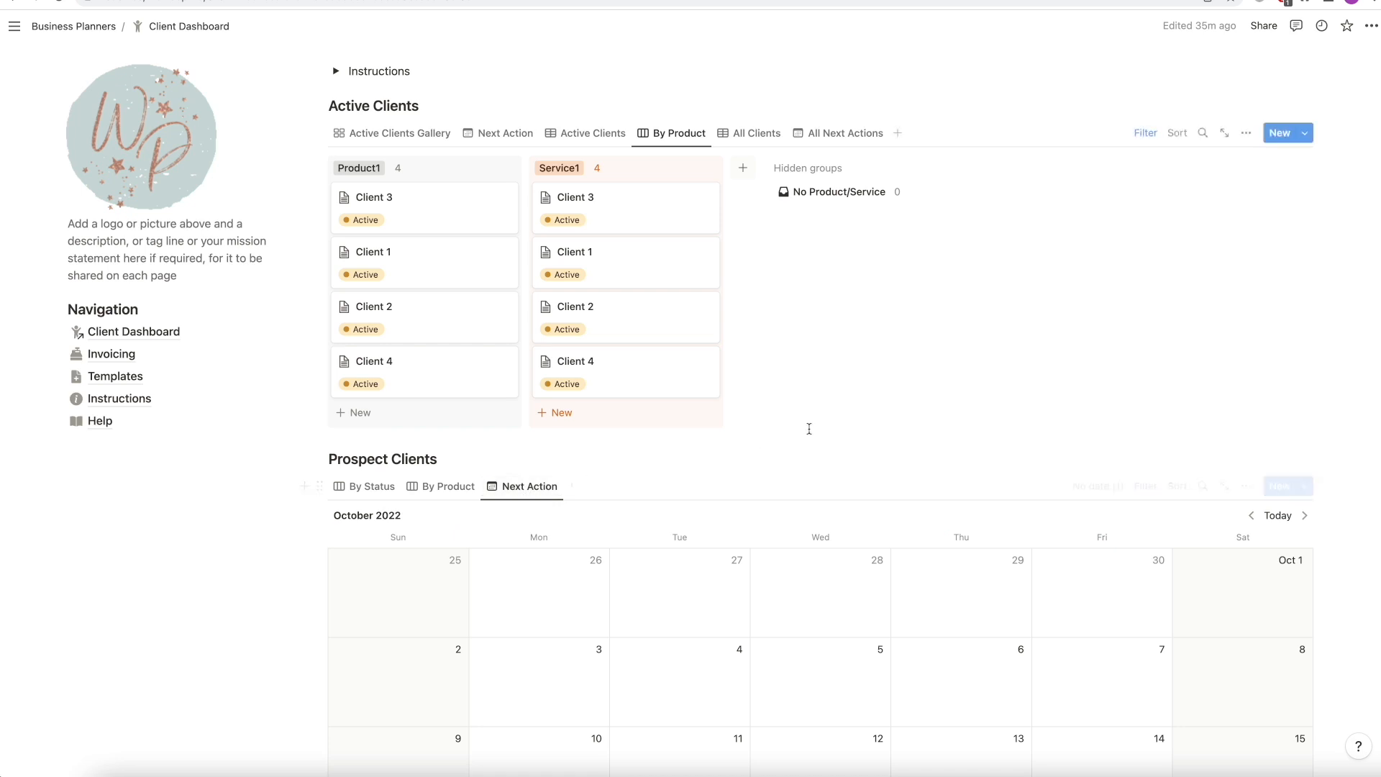
Open Client 2 from the Active Clients Gallery and review its properties, documents, timesheets, invoices and knowledge base
scroll(809, 429, "up", 2)
left_click(391, 208)
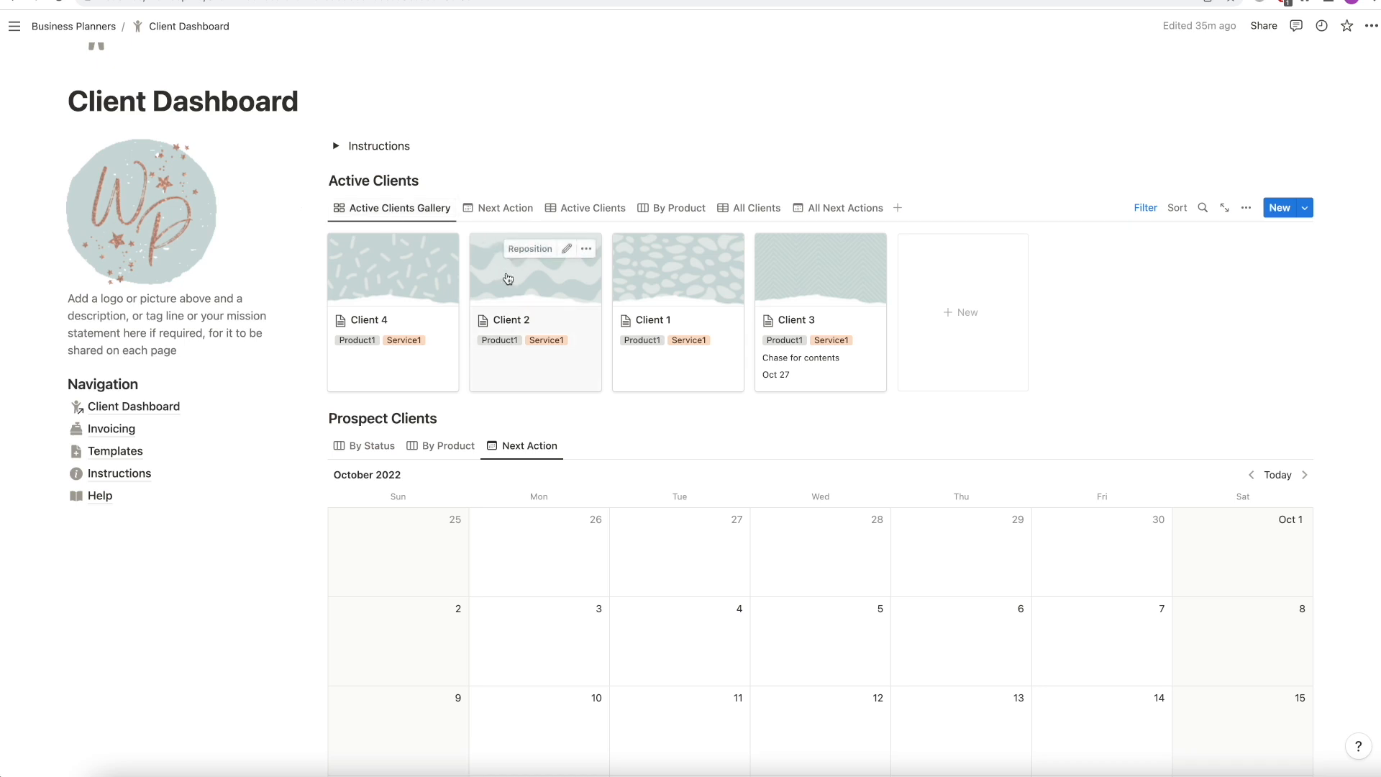
left_click(506, 274)
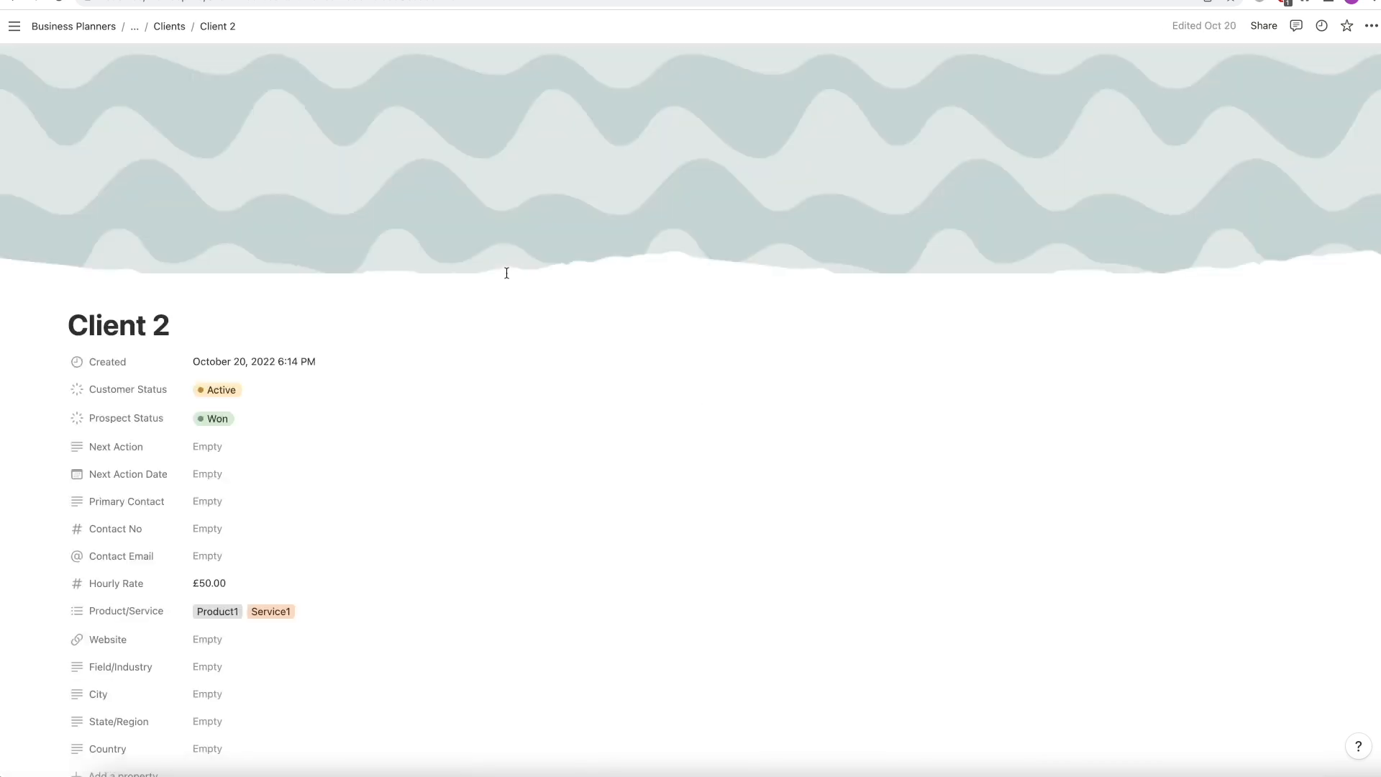
scroll(412, 374, "down", 3)
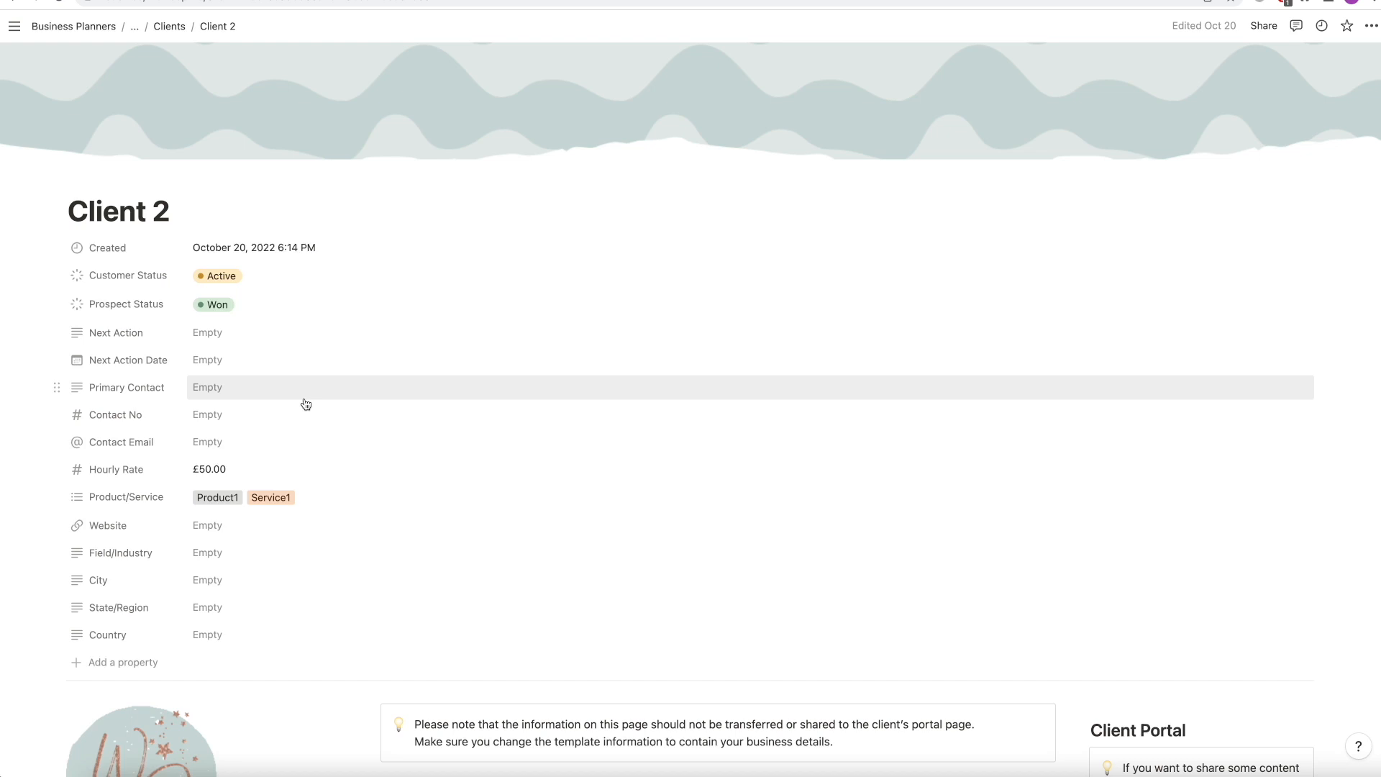
scroll(410, 401, "down", 10)
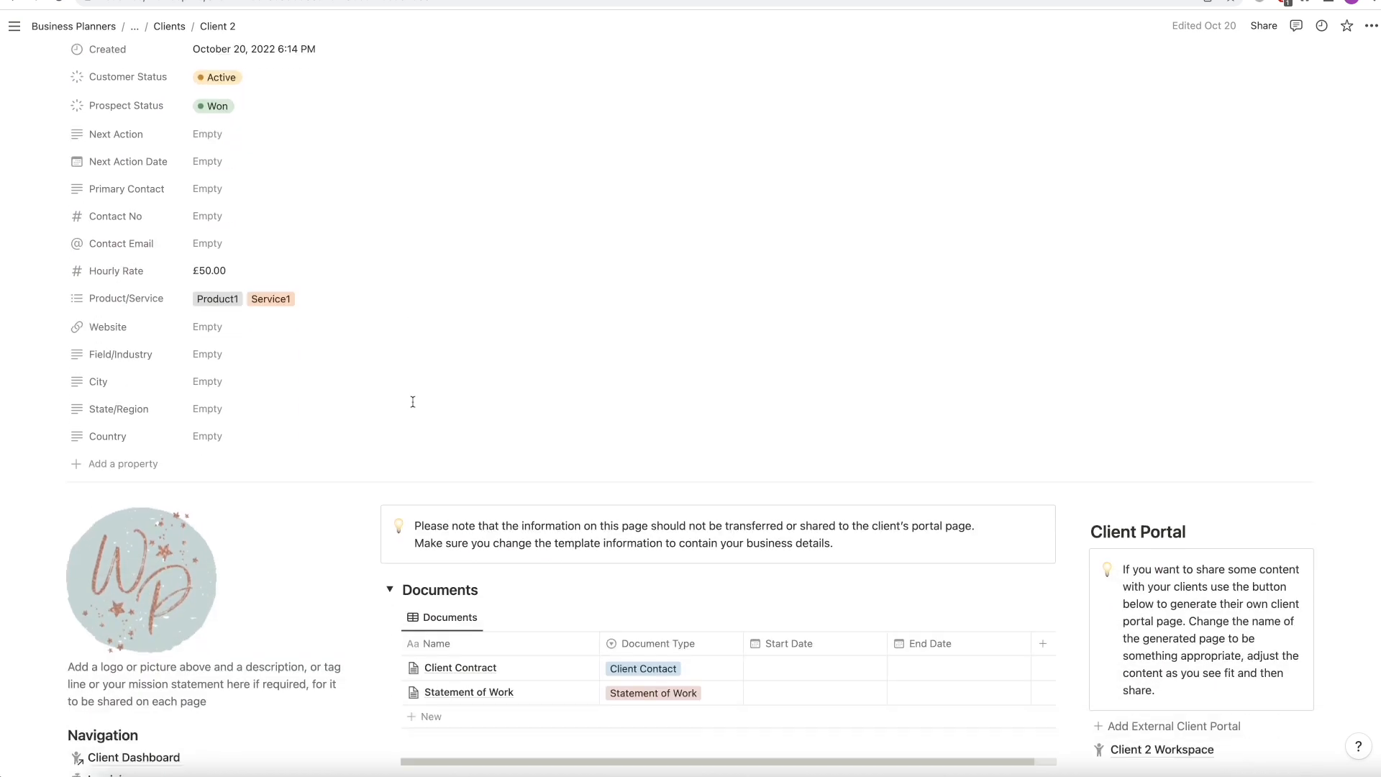
scroll(412, 400, "down", 3)
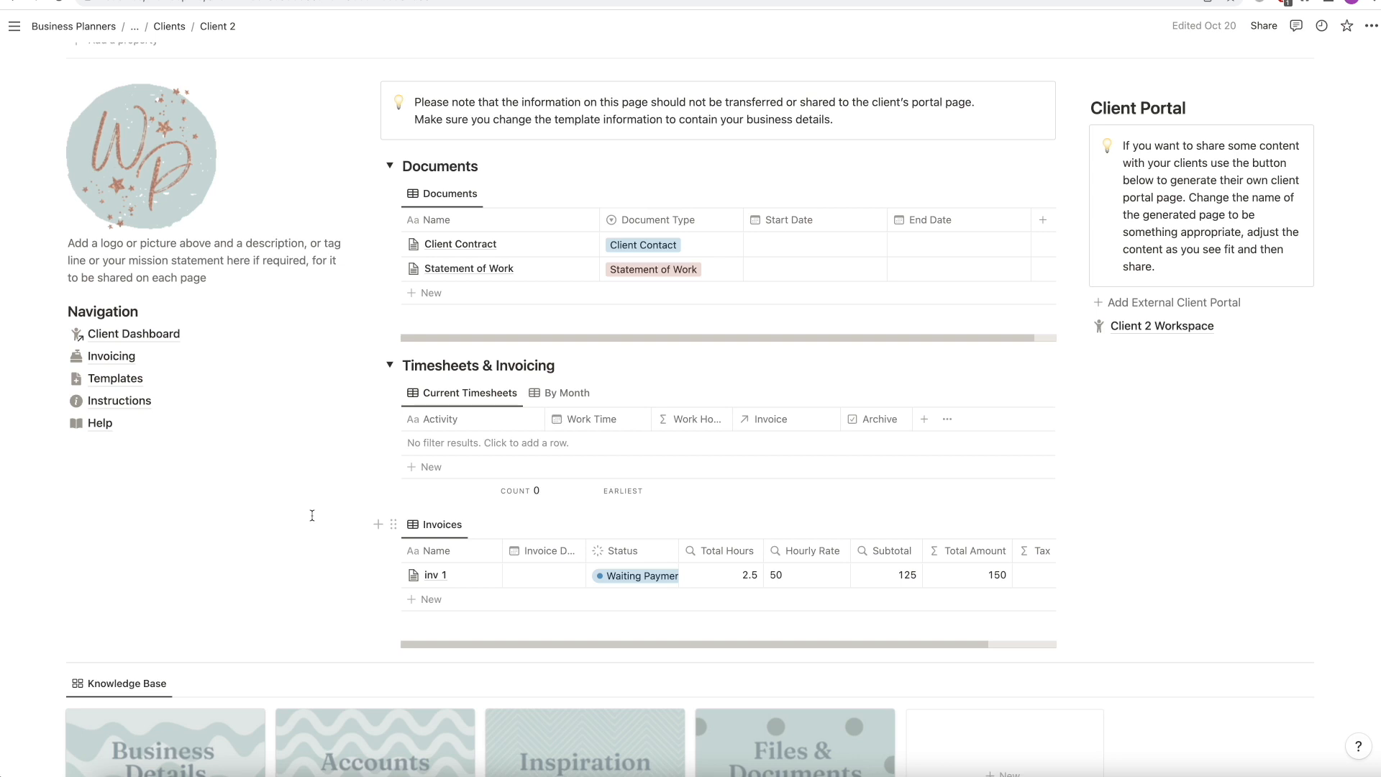
scroll(295, 516, "down", 5)
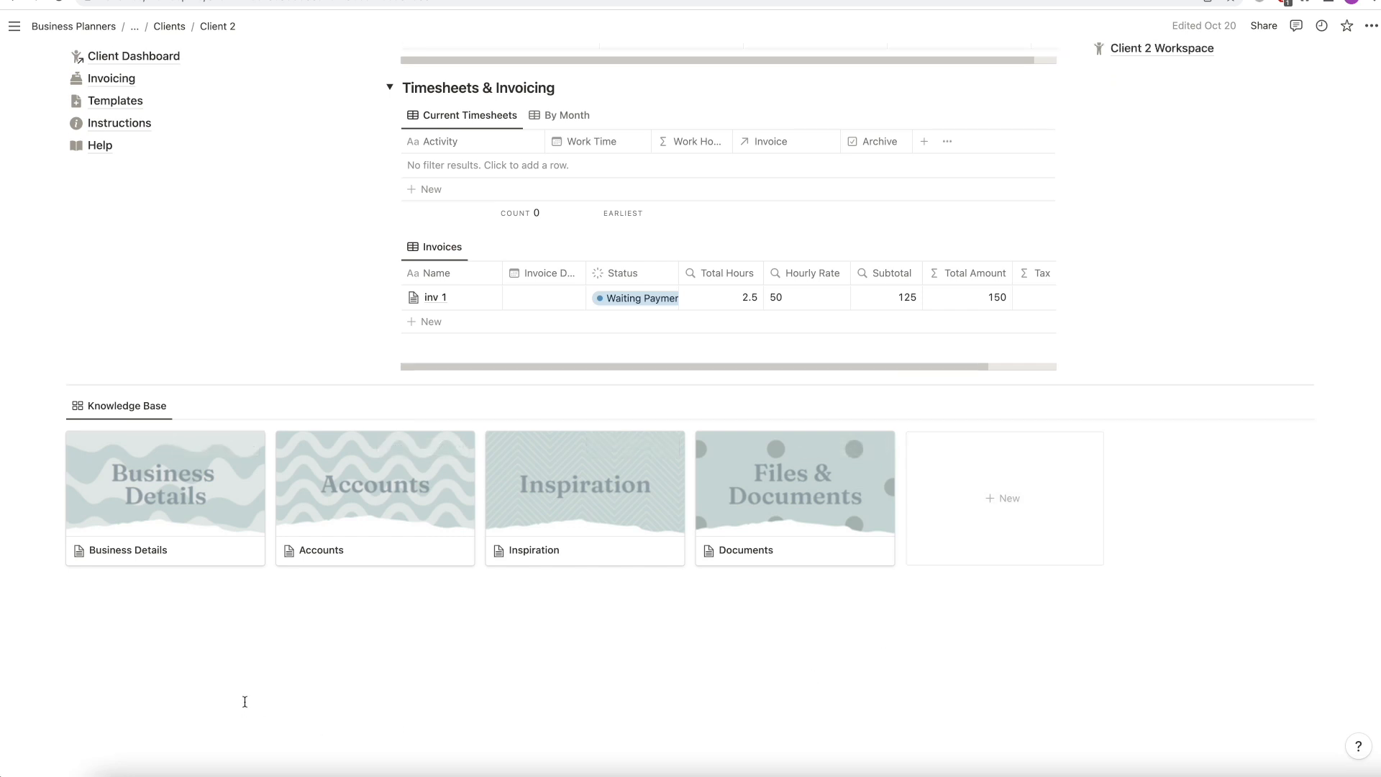
Add a document to Client 2's Documents table from the Client Contract template and link it to Client 2
scroll(245, 702, "up", 3)
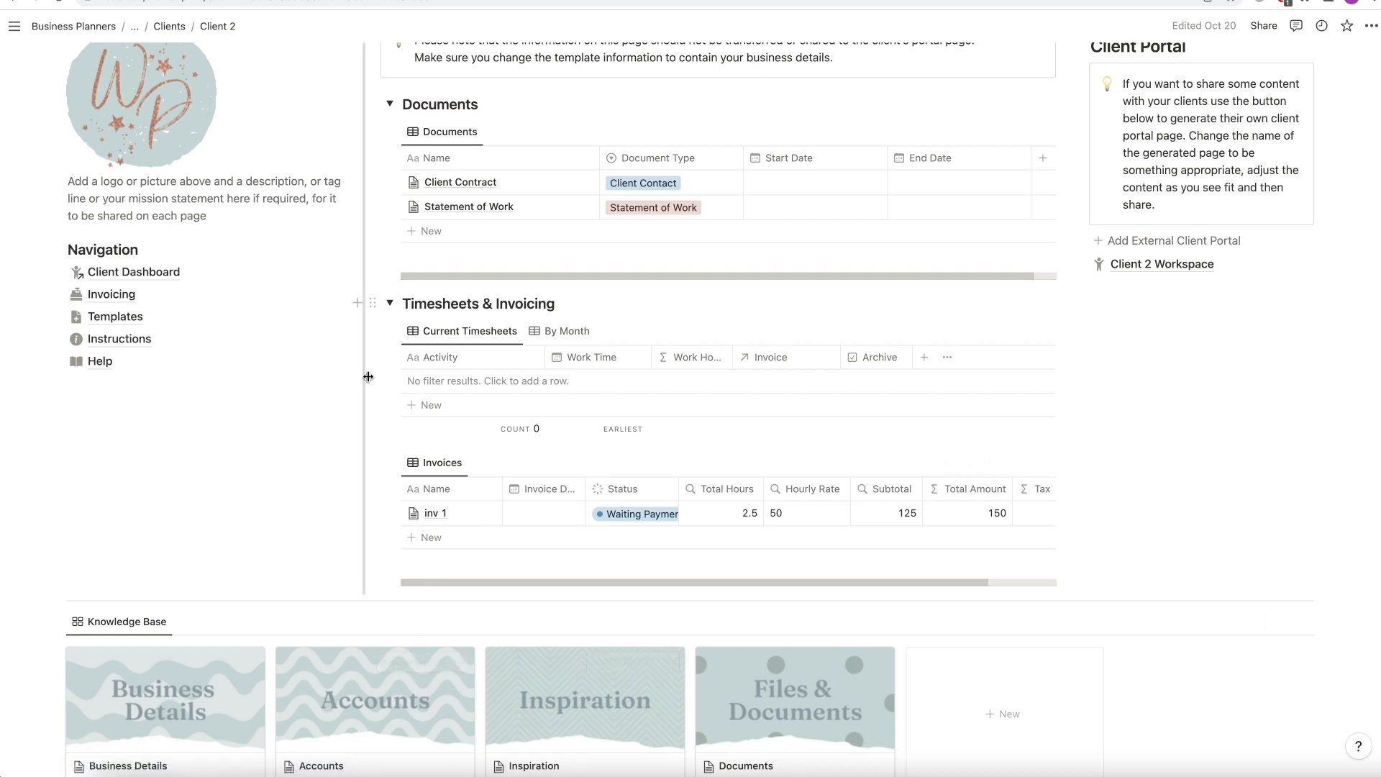
scroll(369, 374, "up", 3)
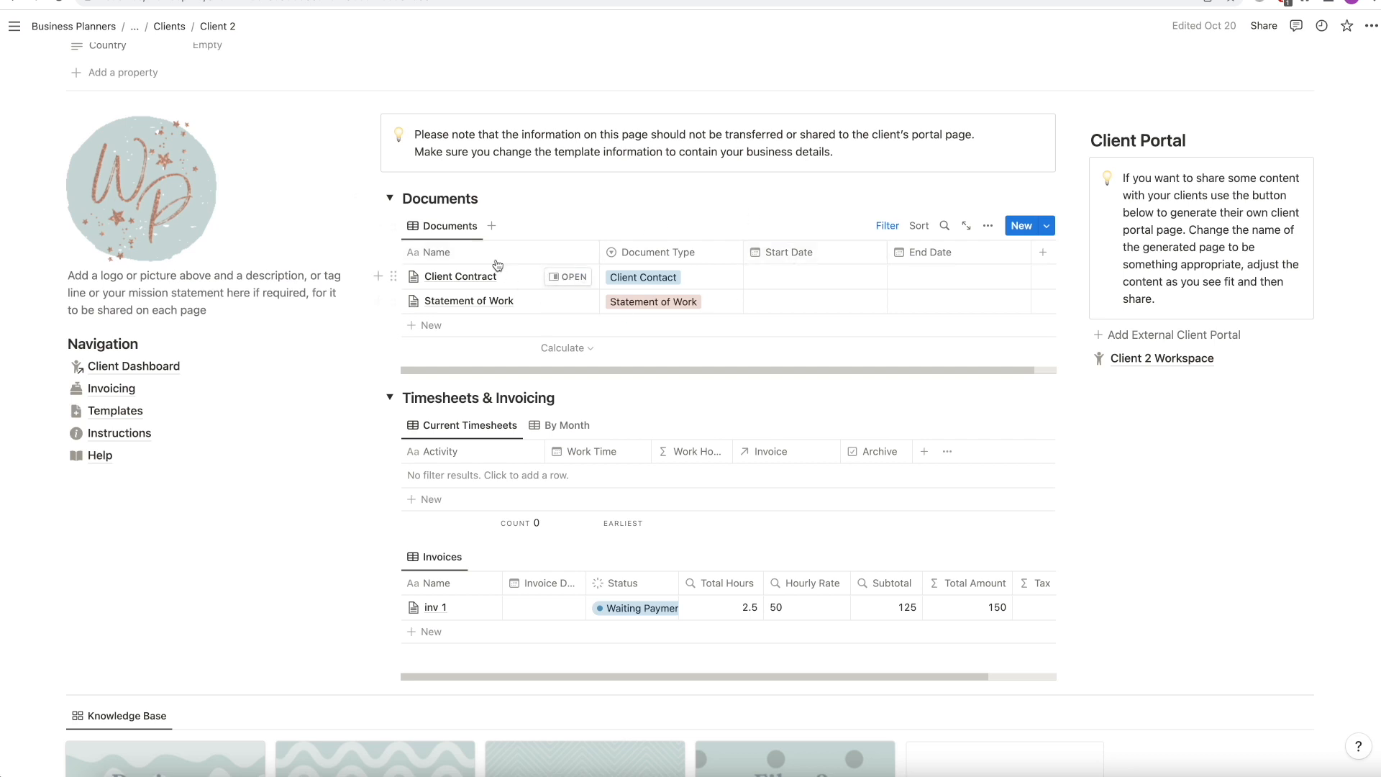
left_click(1047, 226)
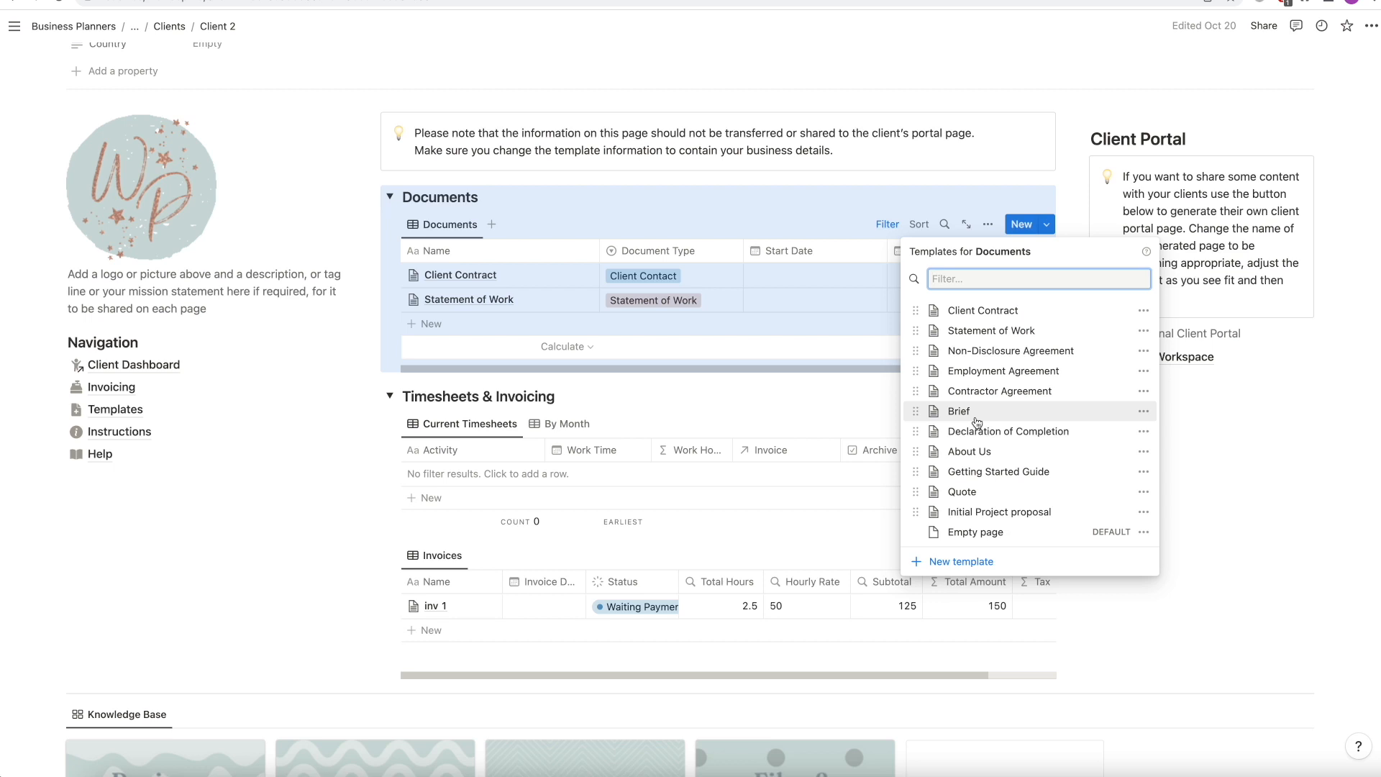
left_click(978, 310)
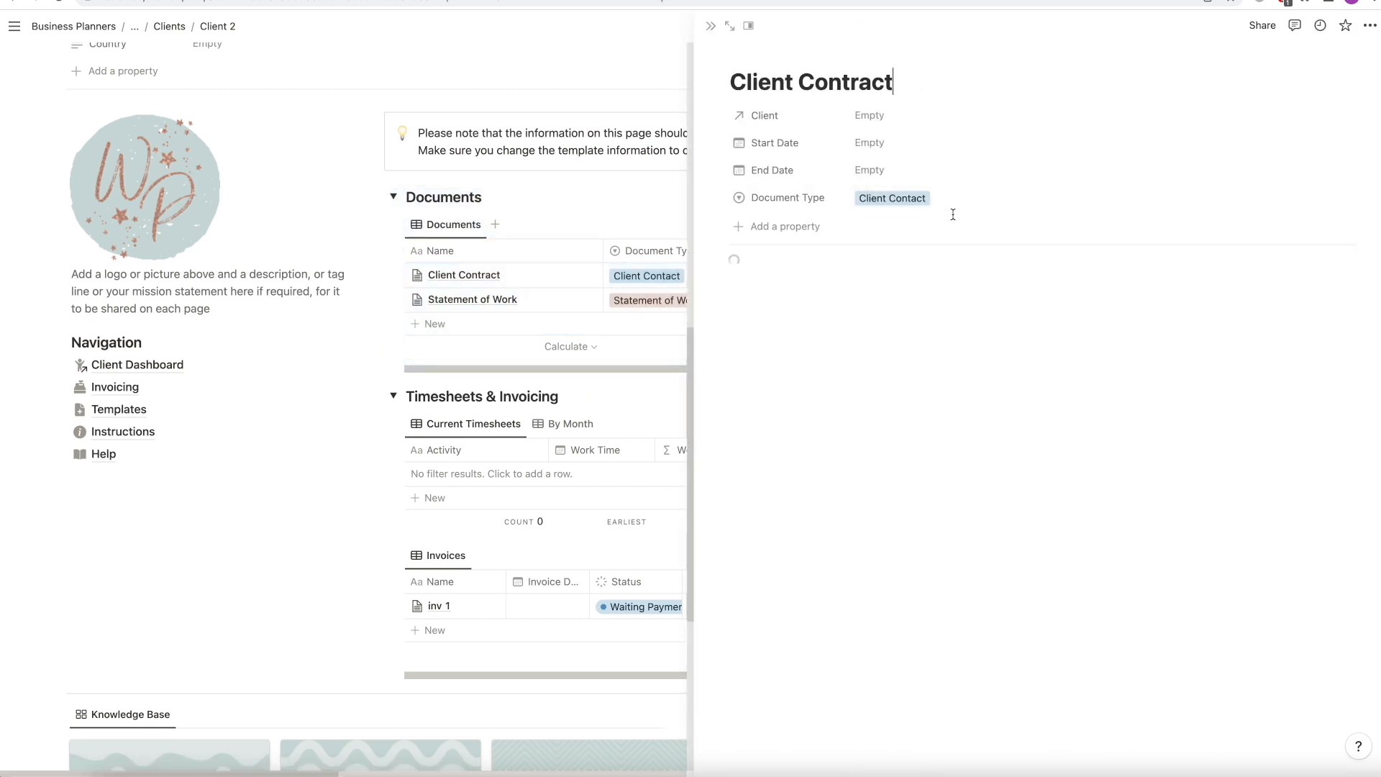
left_click(856, 117)
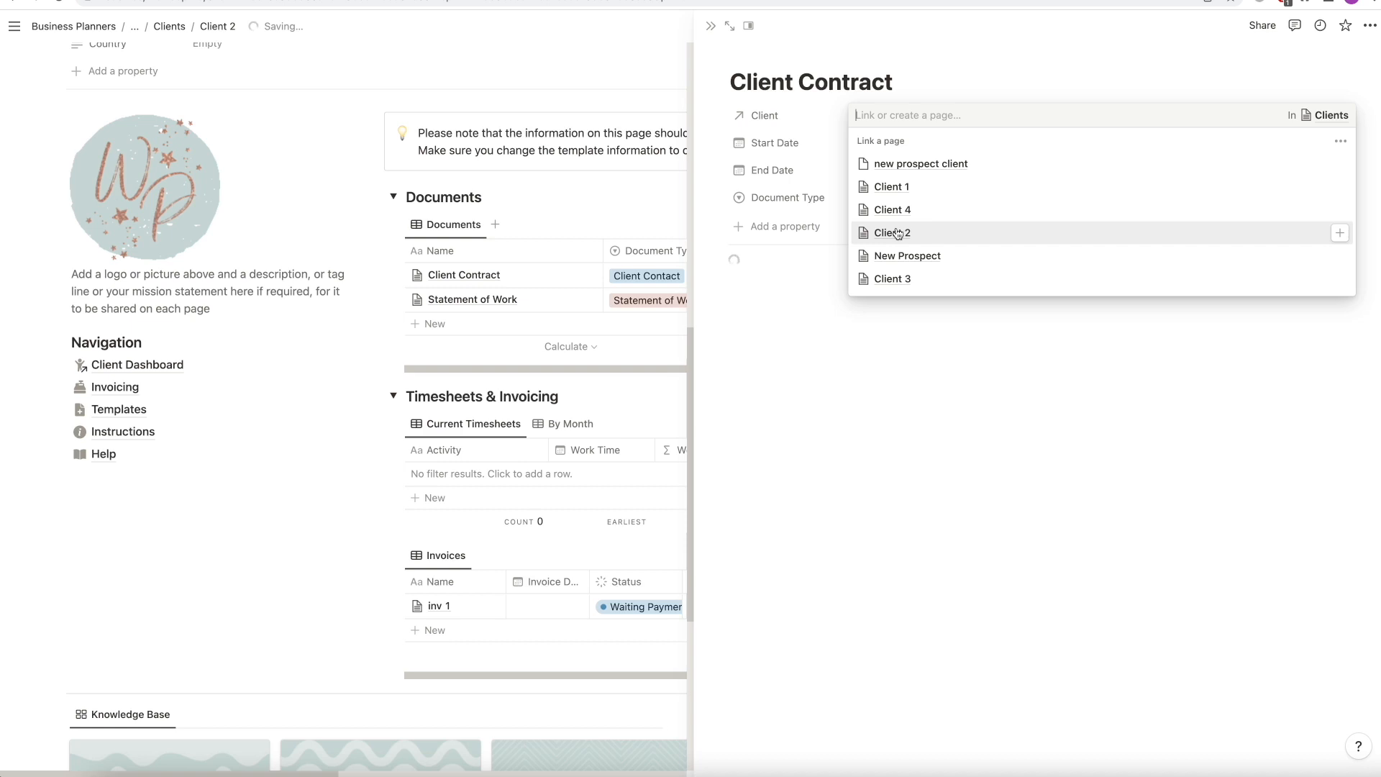
left_click(898, 233)
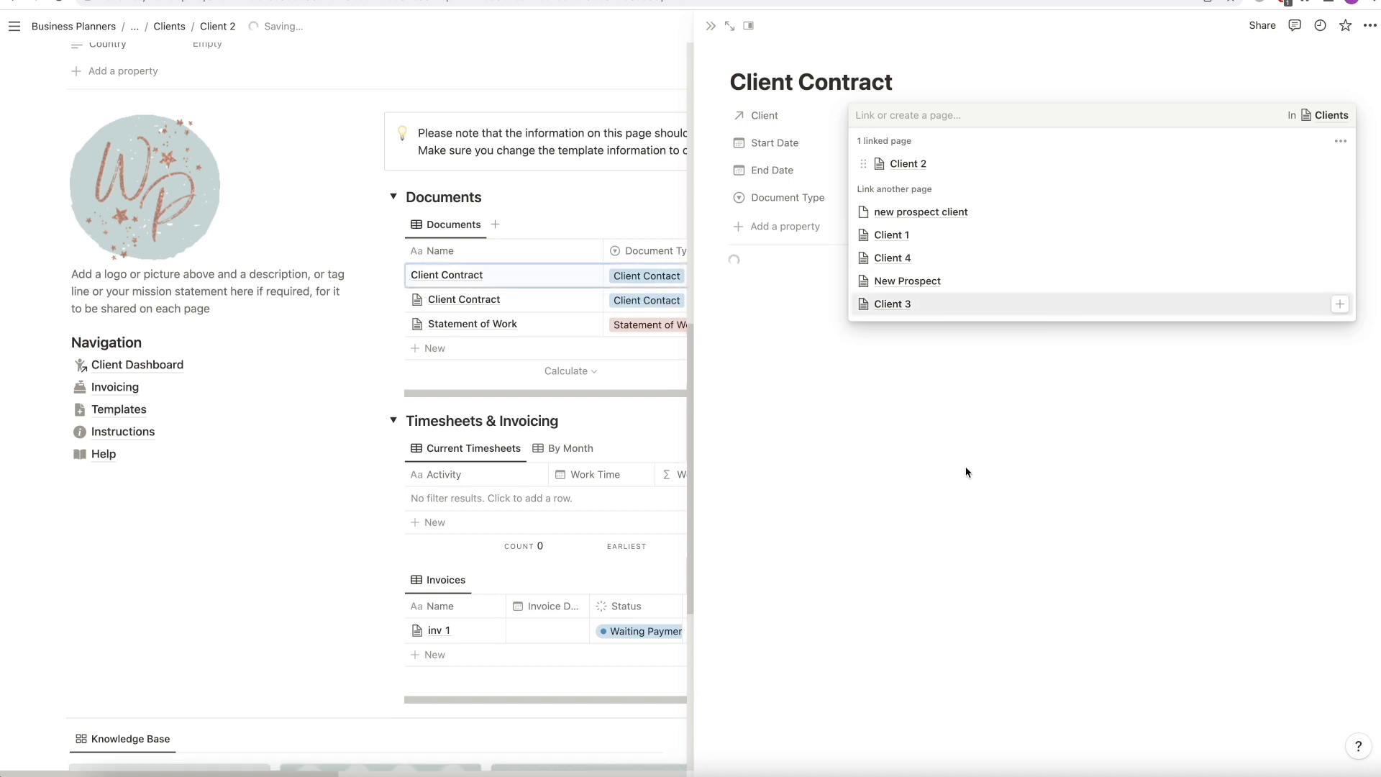
left_click(921, 472)
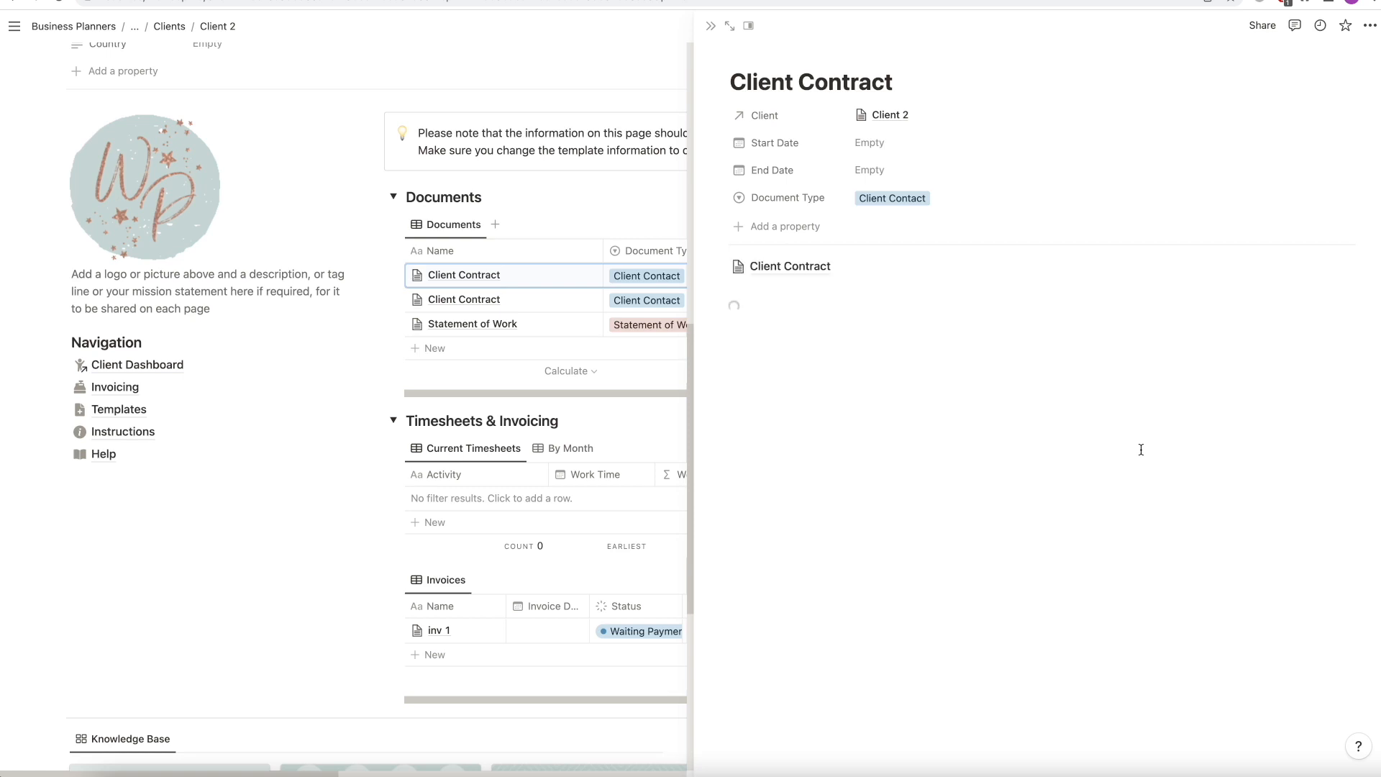
Open the nested Client Contract page and read through its placeholder fields, terms and signature section
left_click(770, 267)
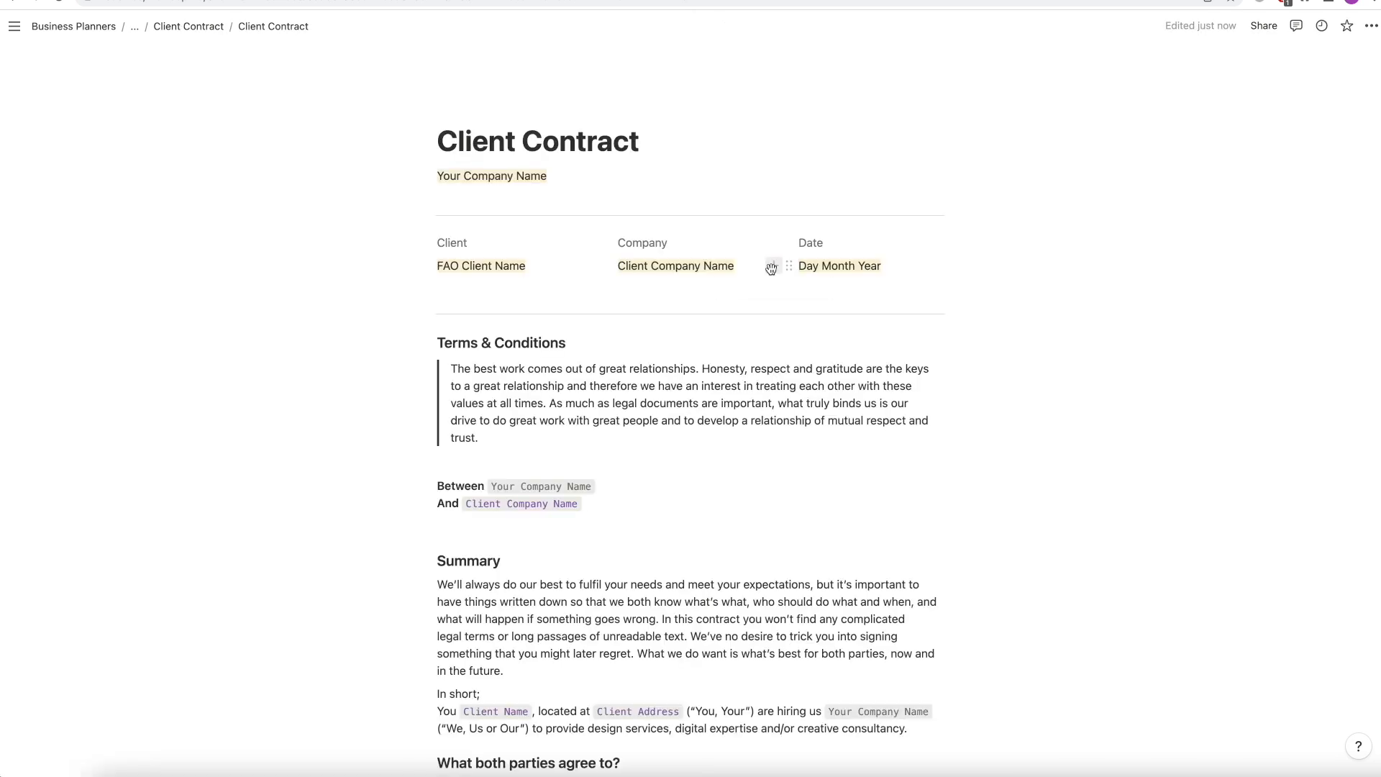
scroll(703, 530, "down", 20)
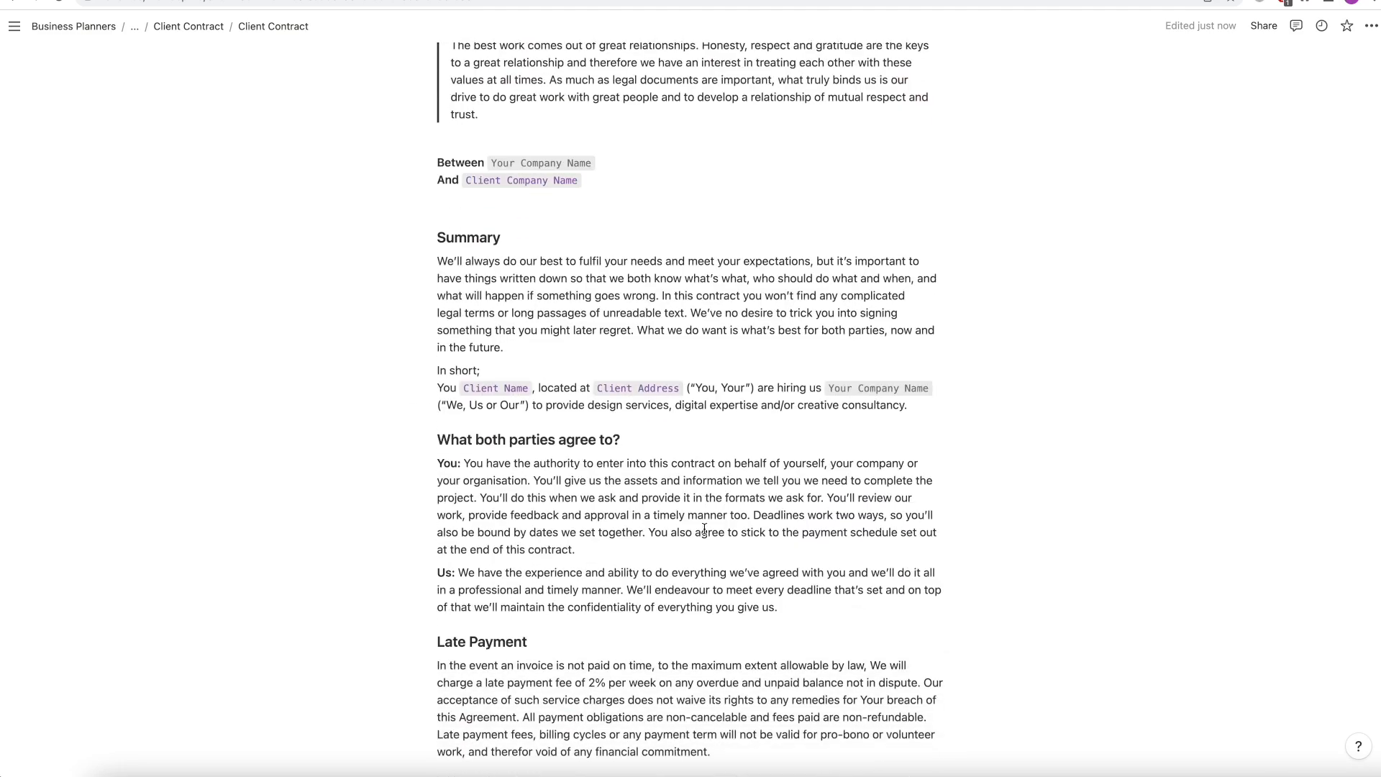
scroll(704, 530, "down", 10)
scroll(704, 530, "up", 15)
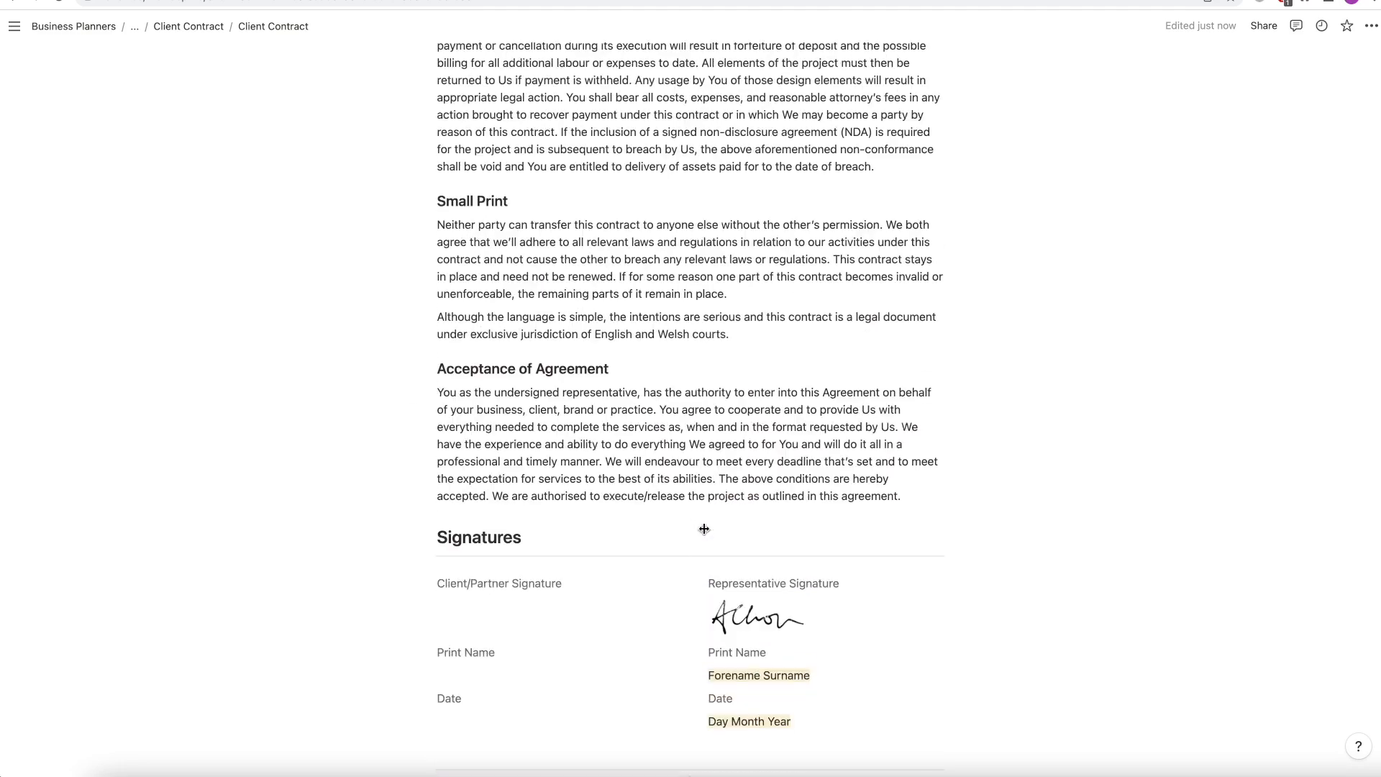
scroll(704, 530, "up", 15)
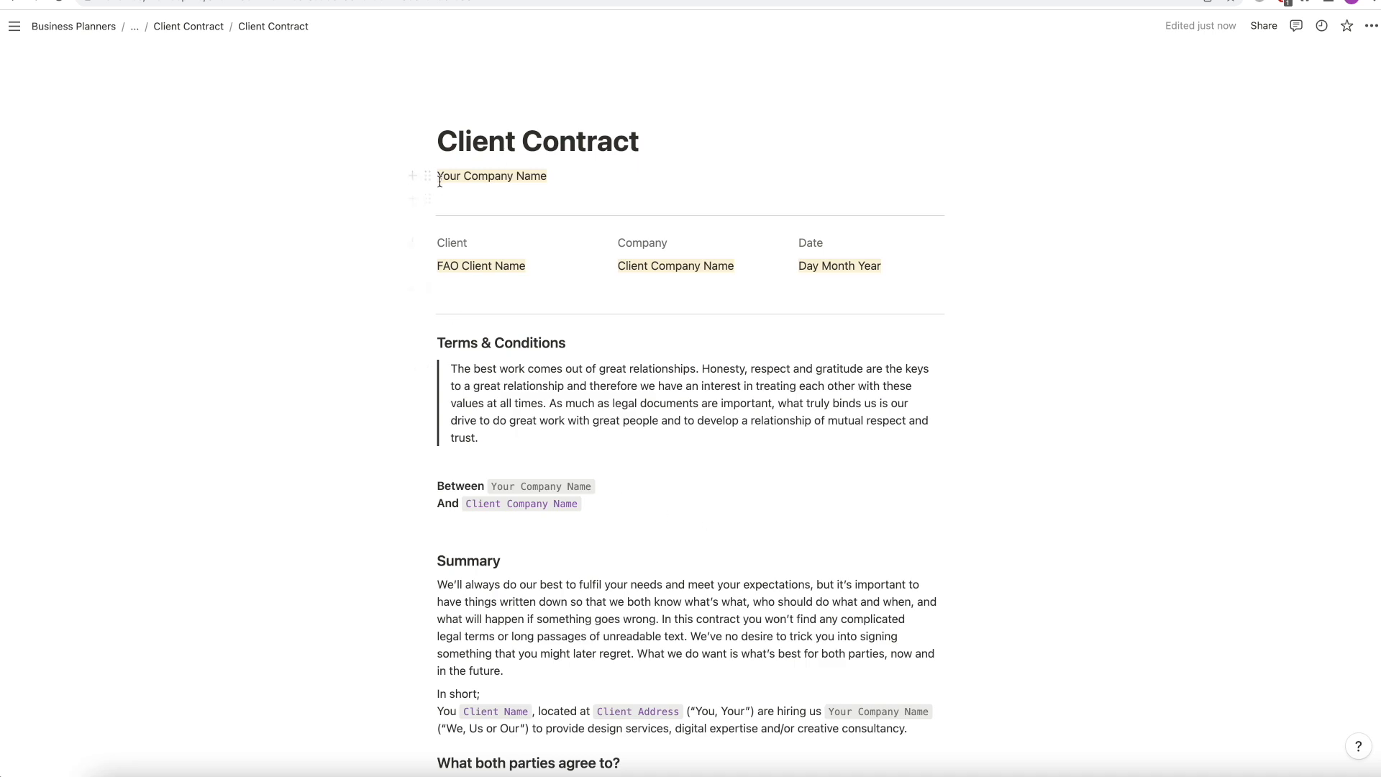
scroll(912, 482, "down", 1)
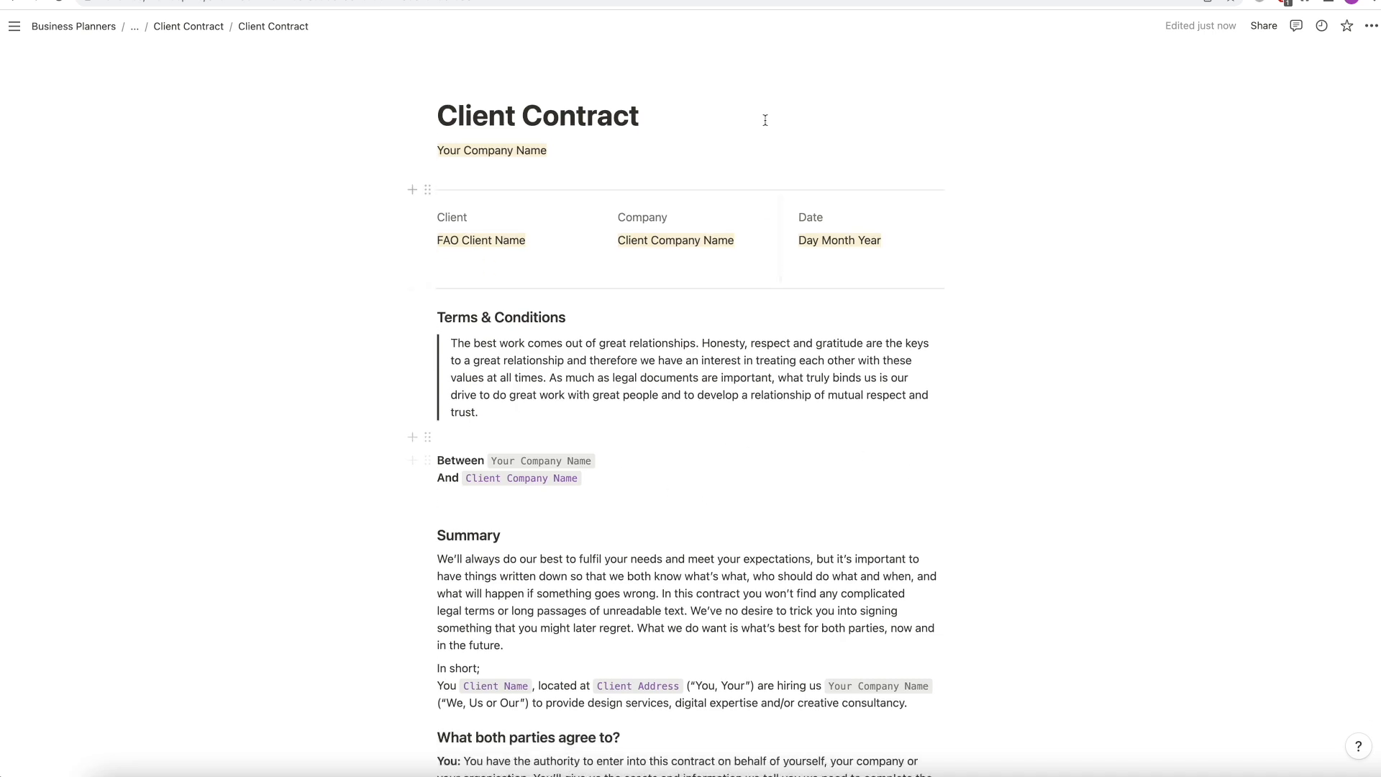
scroll(585, 582, "down", 7)
scroll(584, 582, "down", 7)
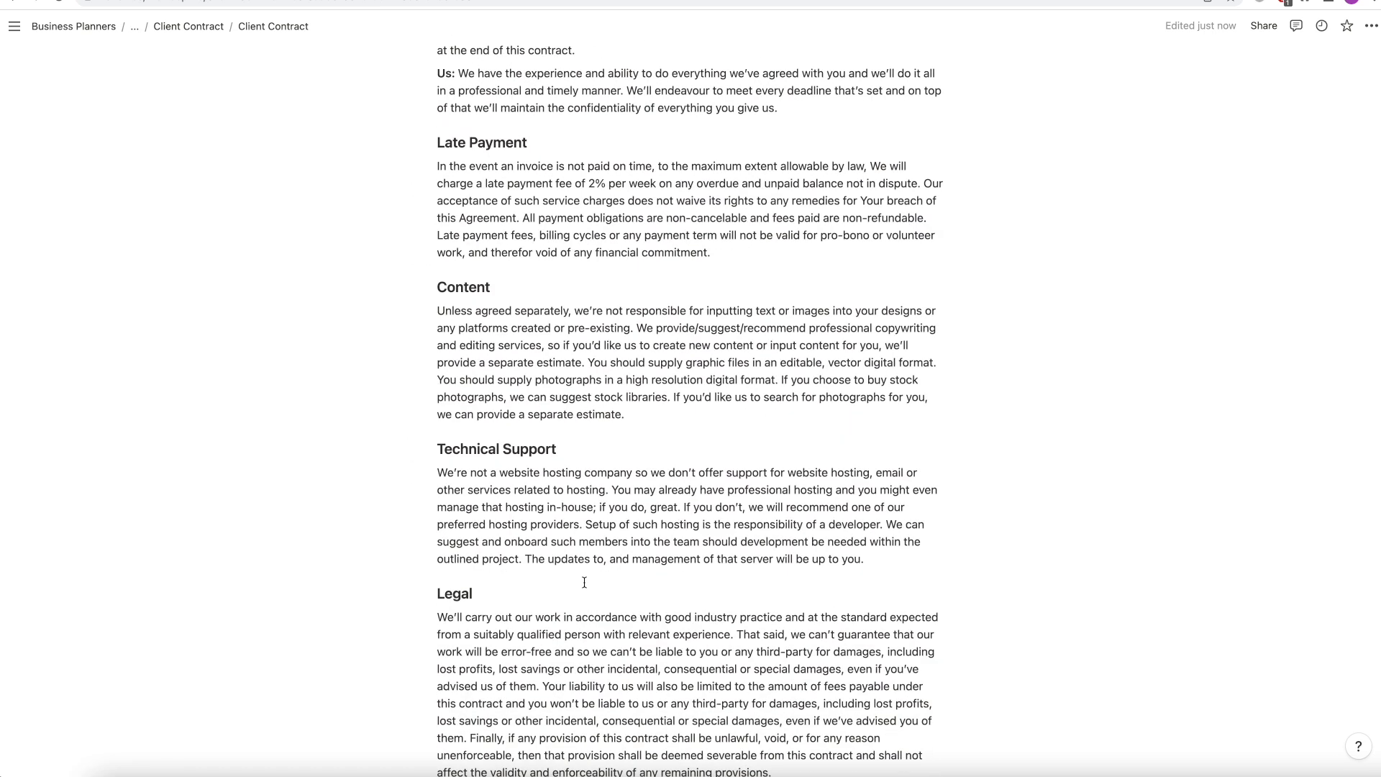
scroll(584, 582, "up", 9)
scroll(584, 582, "up", 6)
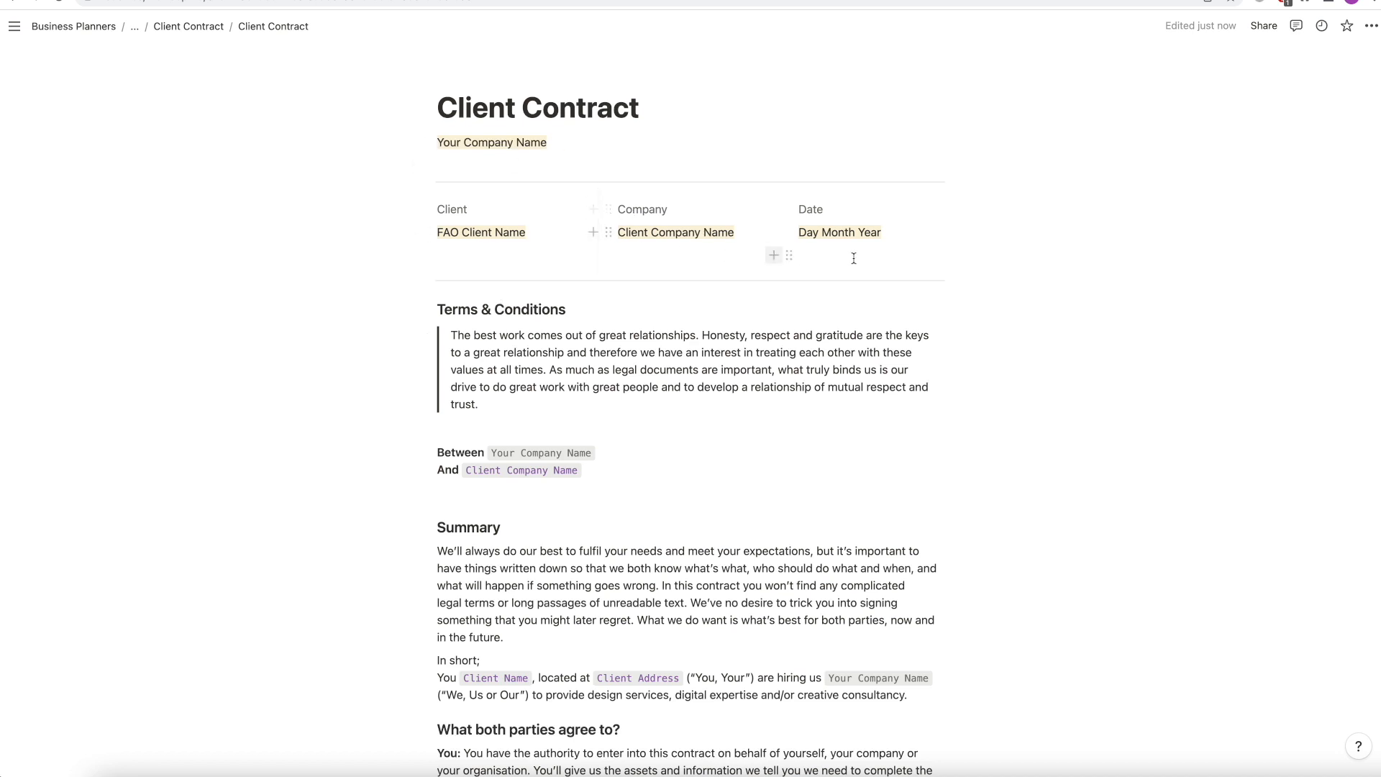
scroll(1146, 237, "up", 1)
scroll(877, 310, "down", 10)
scroll(878, 309, "up", 10)
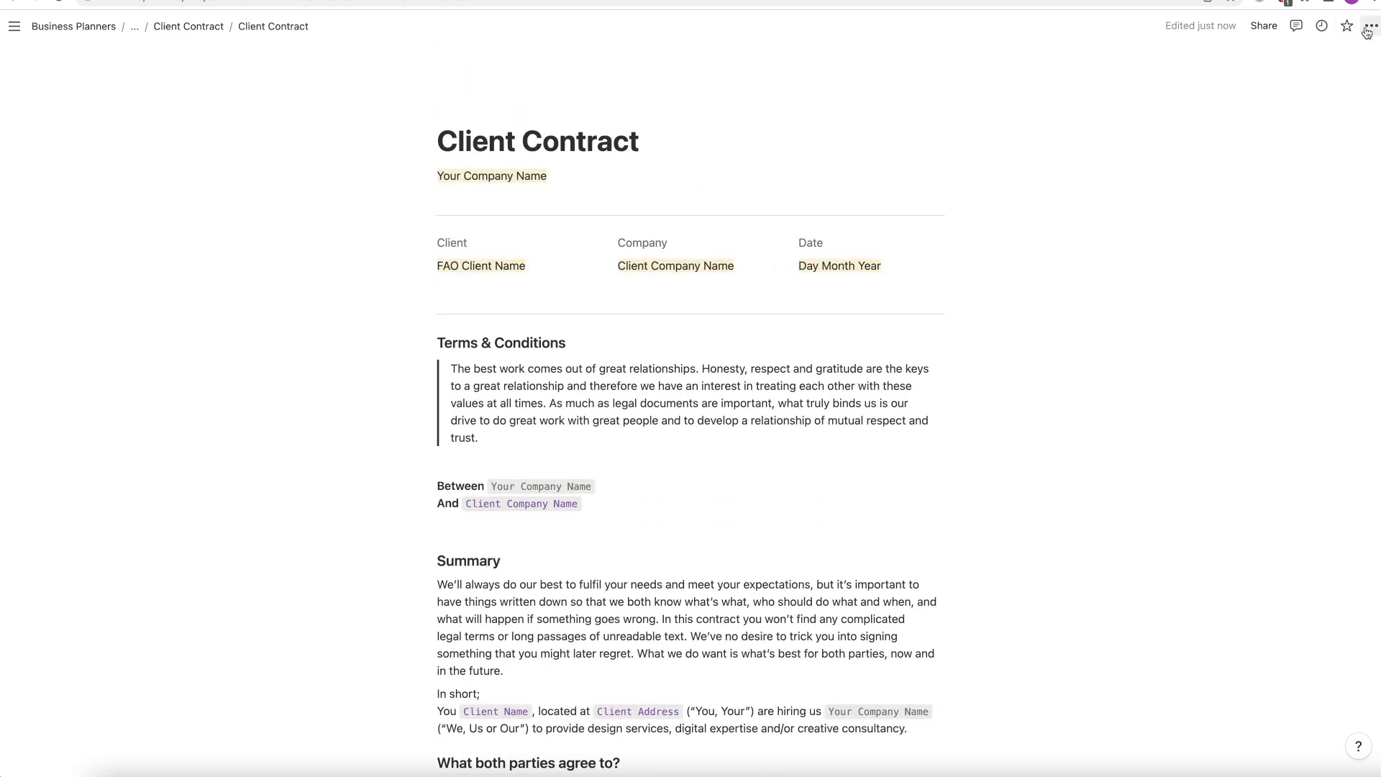
Export the Client Contract page as a PDF and return to the Client 2 page with the contract preview closed
left_click(1372, 27)
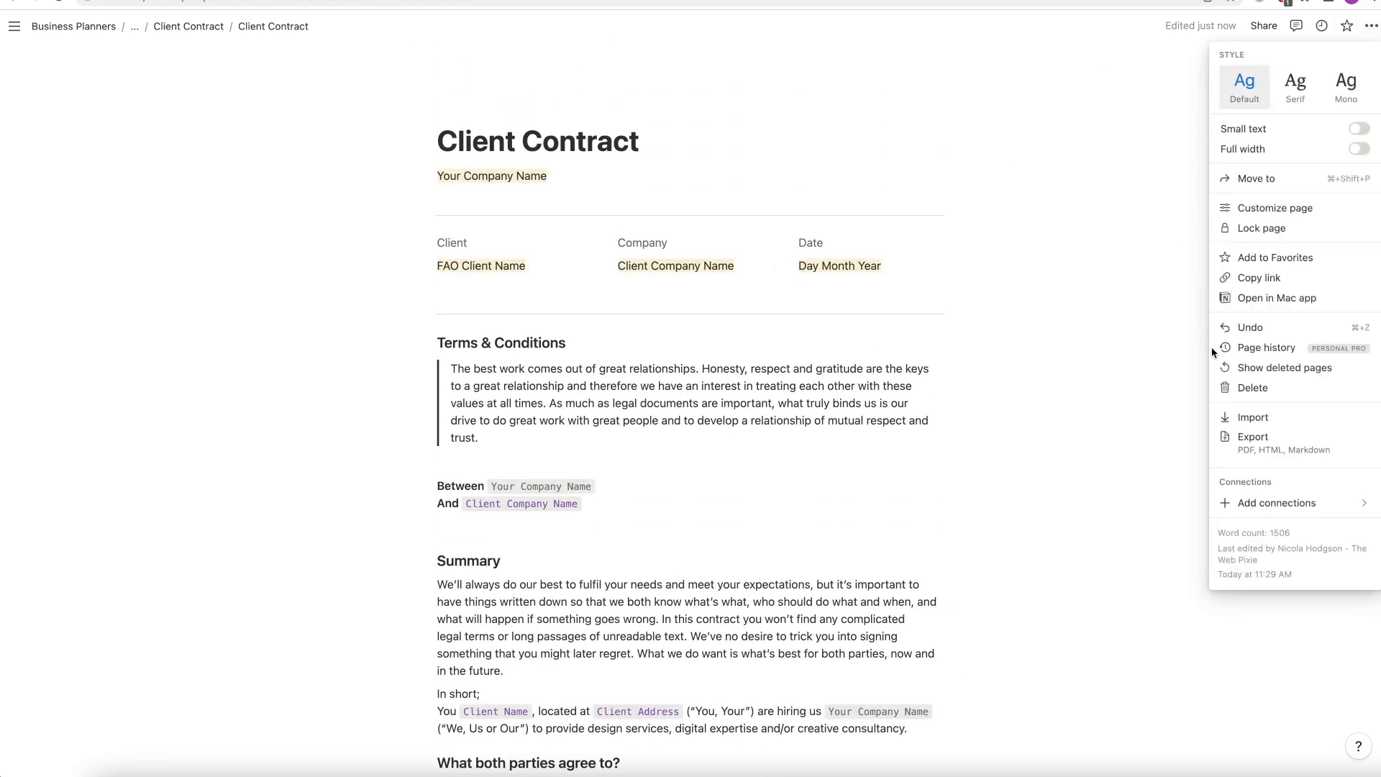
left_click(1258, 437)
left_click(764, 469)
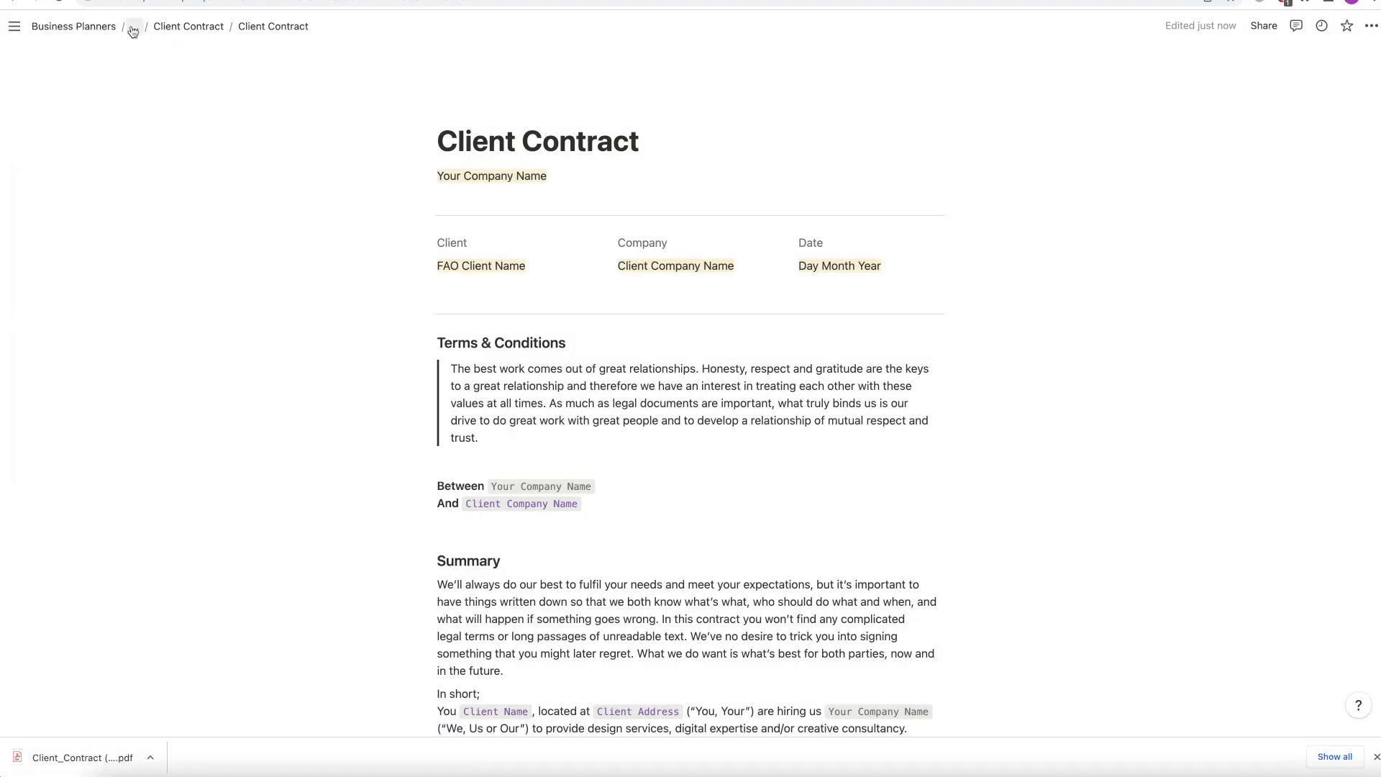
left_click(12, 5)
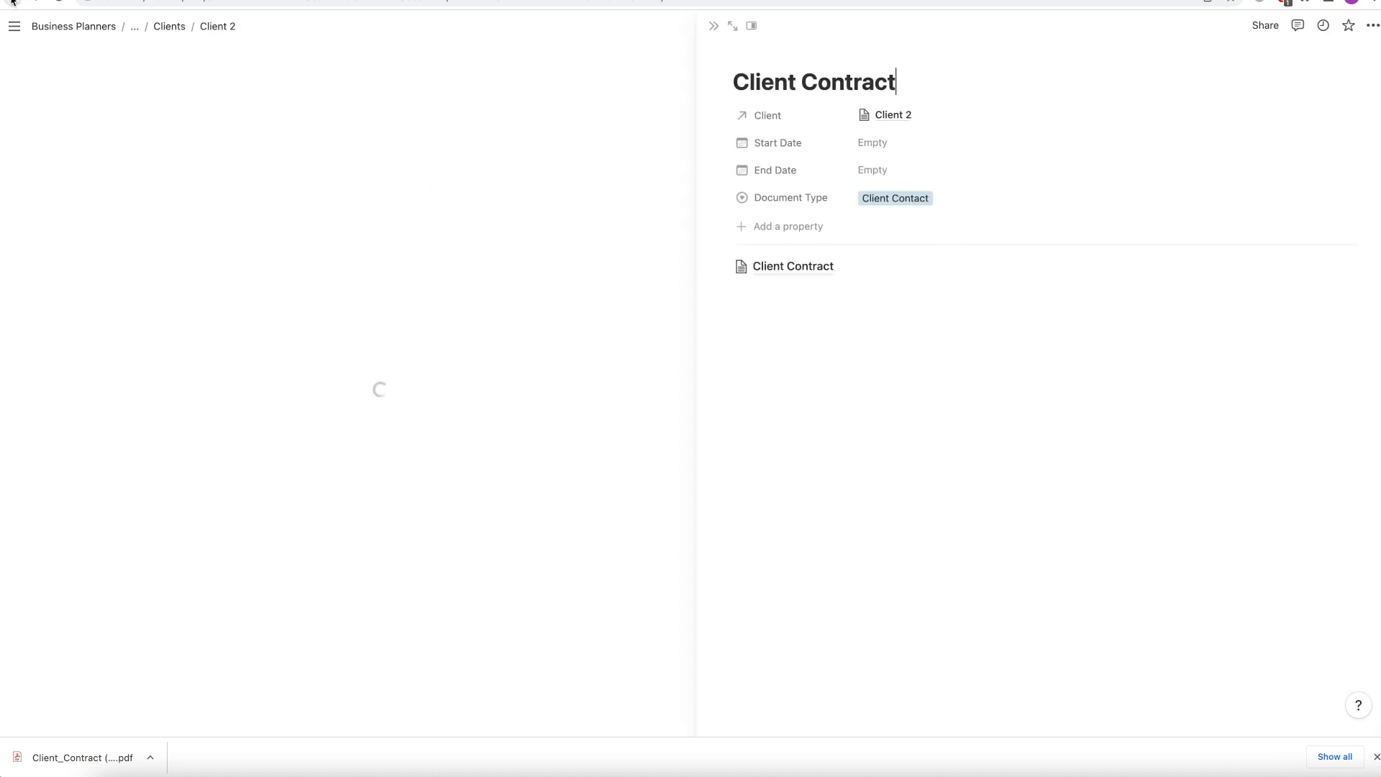
left_click(710, 26)
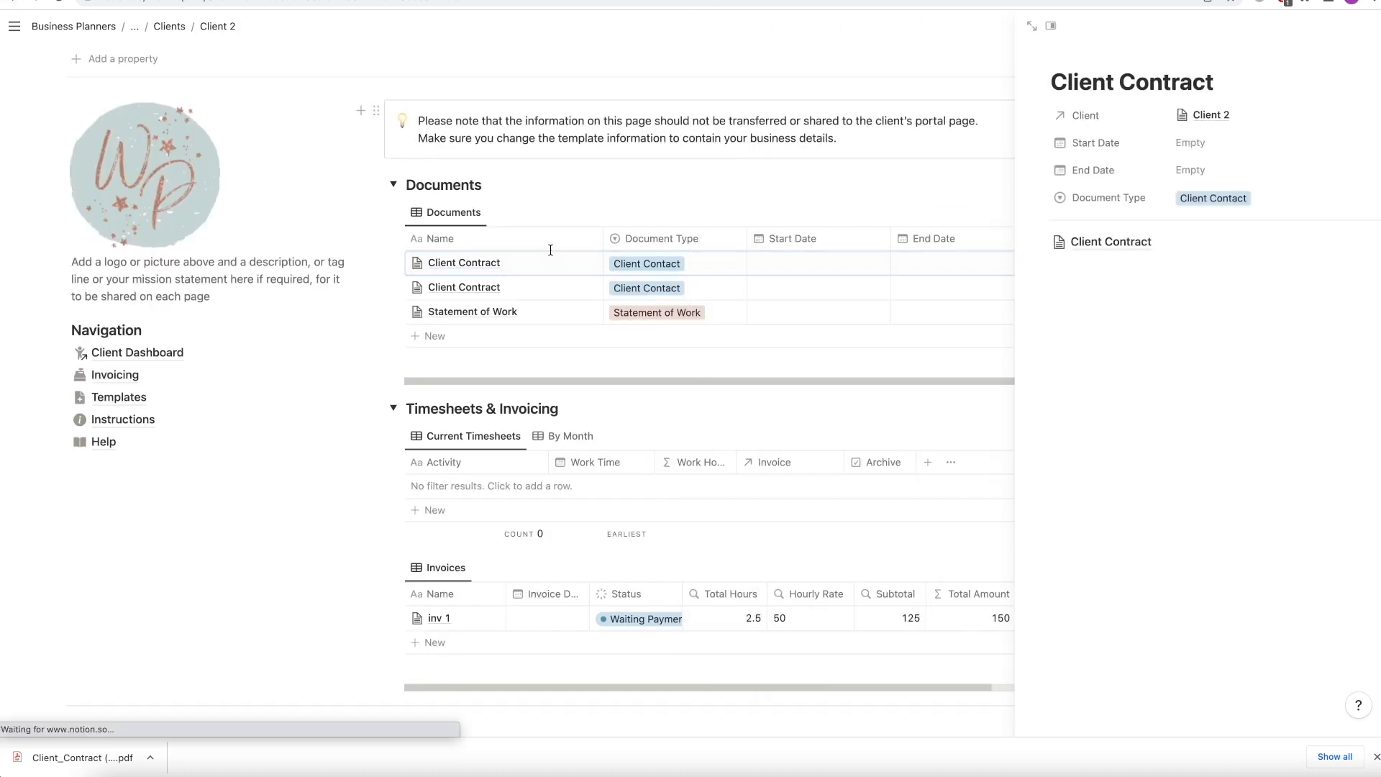
Set the start date of the first Client Contract in the Documents table to October 26, 2022
left_click(801, 263)
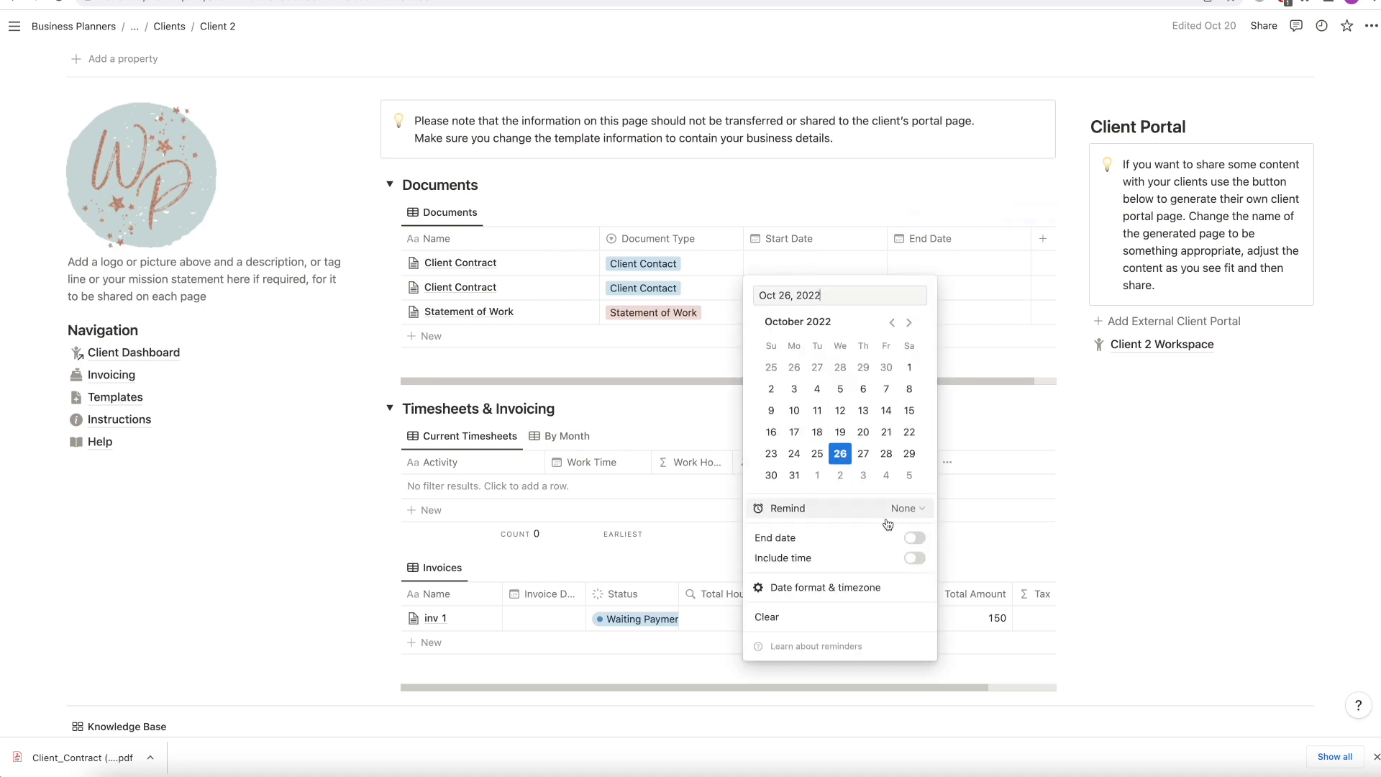
left_click(840, 453)
left_click(967, 268)
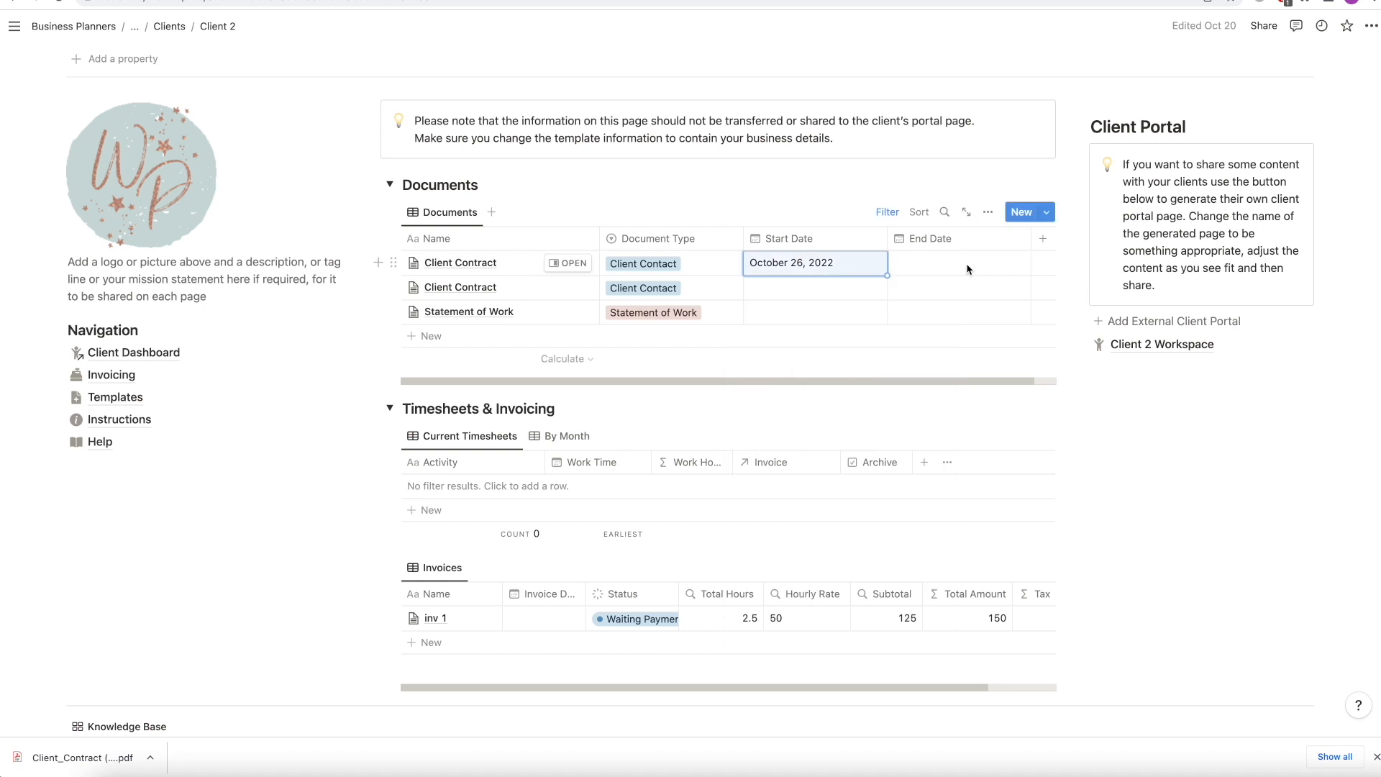
Set the end date of the first Client Contract in the Documents table to October 26, 2023
left_click(968, 269)
left_click(1050, 323)
left_click(1050, 322)
left_click(1050, 323)
left_click(1050, 322)
left_click(1051, 323)
left_click(1051, 322)
left_click(1050, 323)
left_click(1050, 323)
left_click(1050, 322)
left_click(1050, 322)
left_click(1050, 322)
left_click(1051, 322)
left_click(1007, 432)
key("Escape")
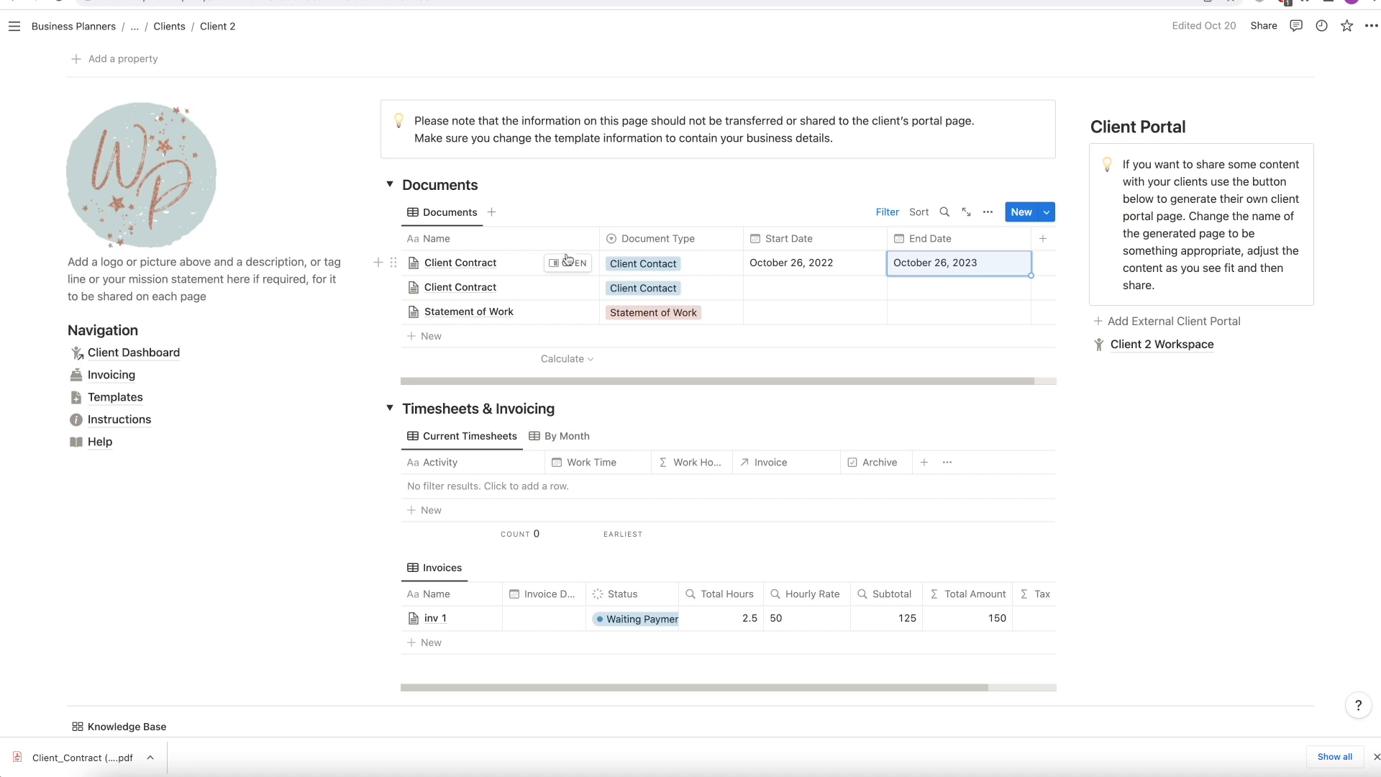
Open Client 2 Workspace from the Client Portal section and review its process stages, project board, knowledge base and navigation links
left_click(1159, 351)
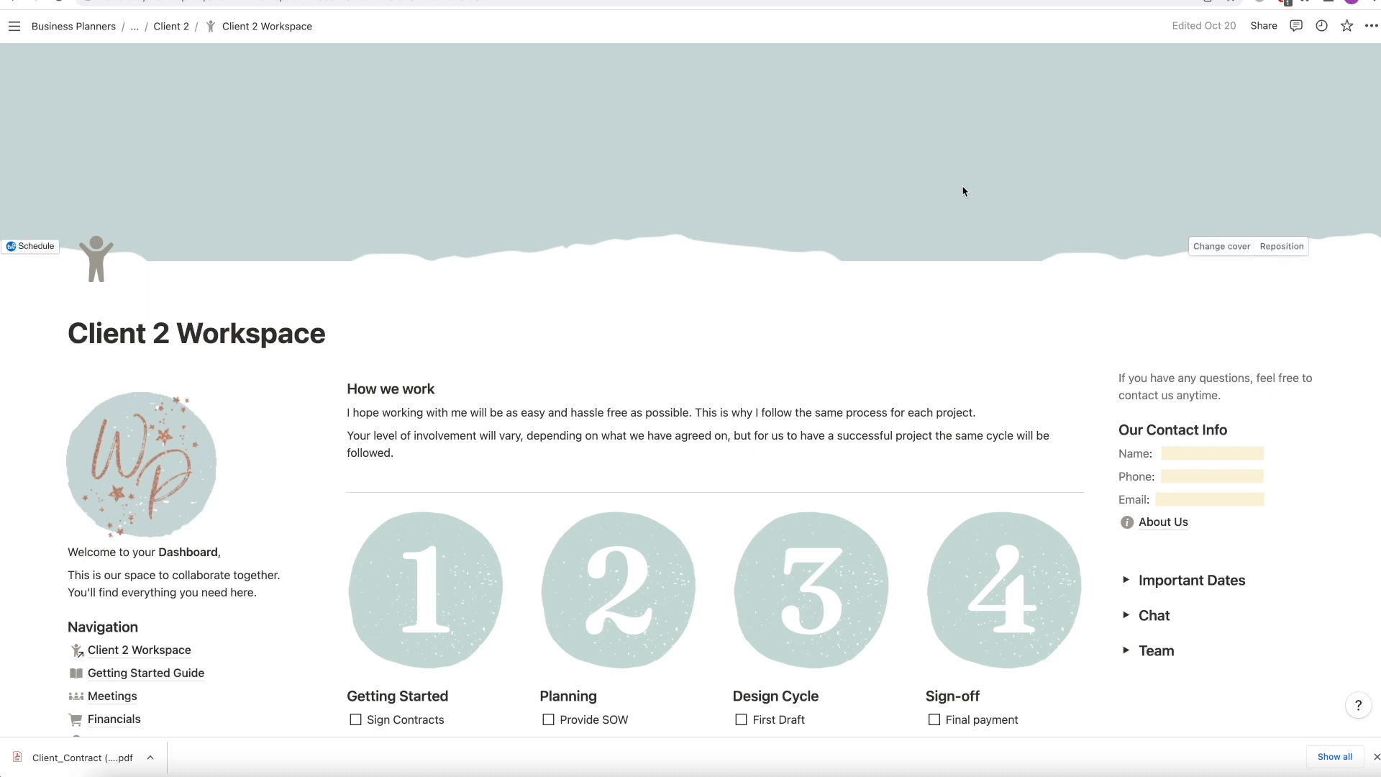
scroll(1007, 165, "down", 2)
scroll(598, 116, "down", 1)
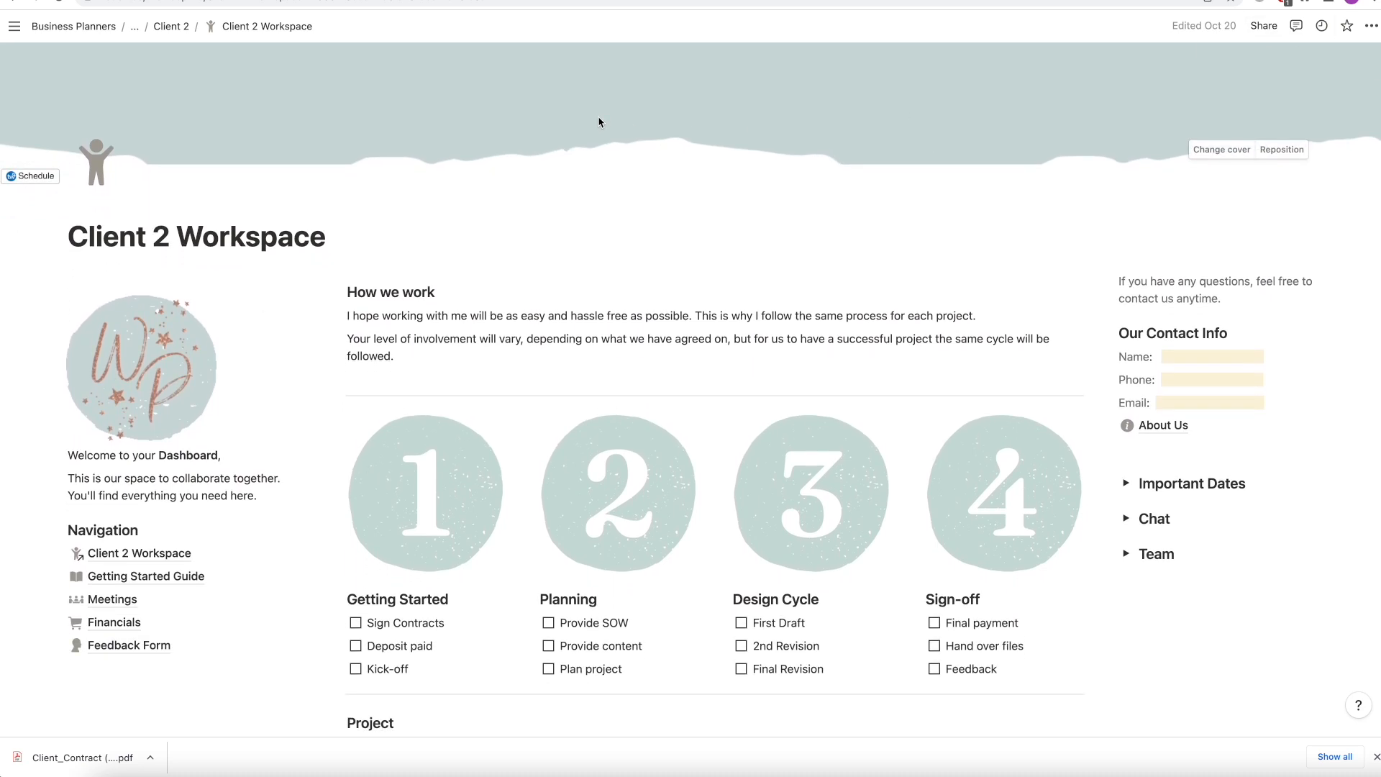
scroll(599, 122, "down", 2)
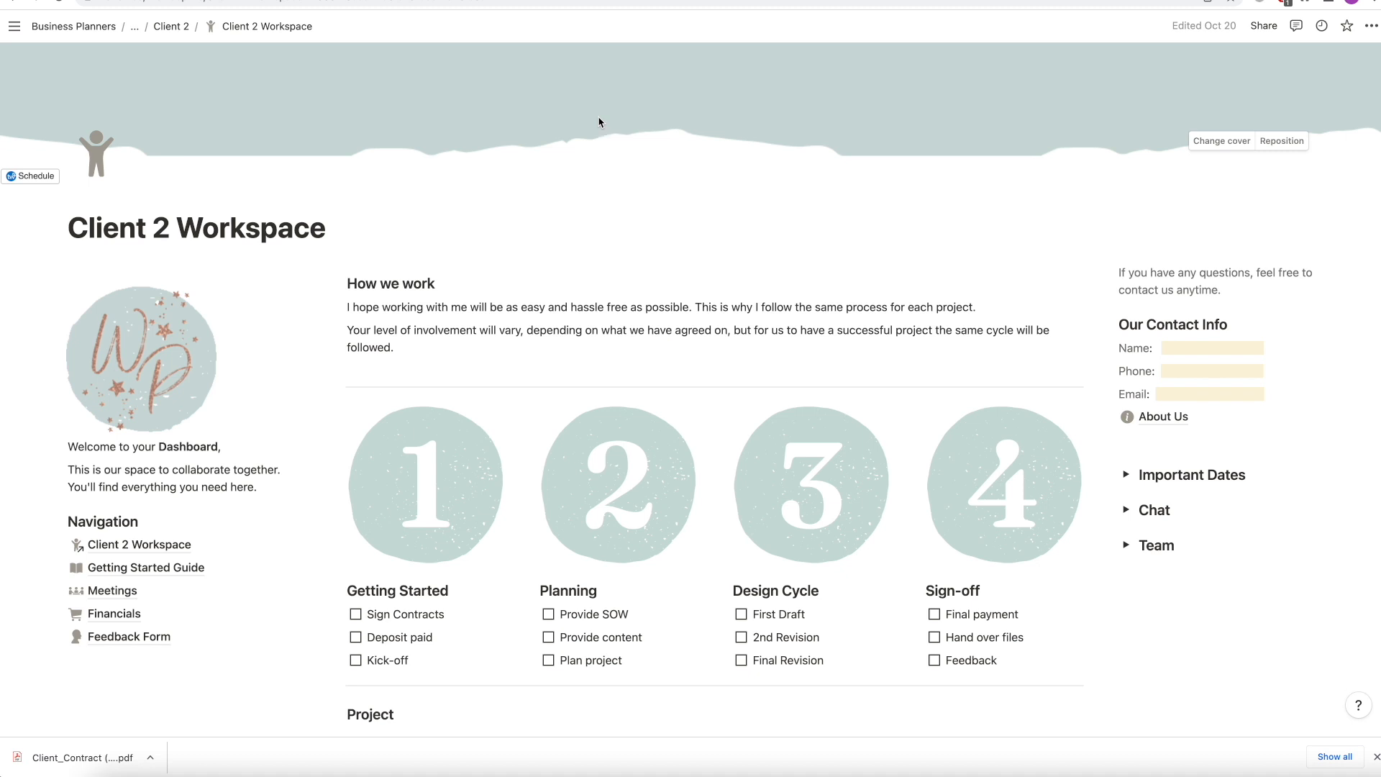
scroll(598, 123, "down", 1)
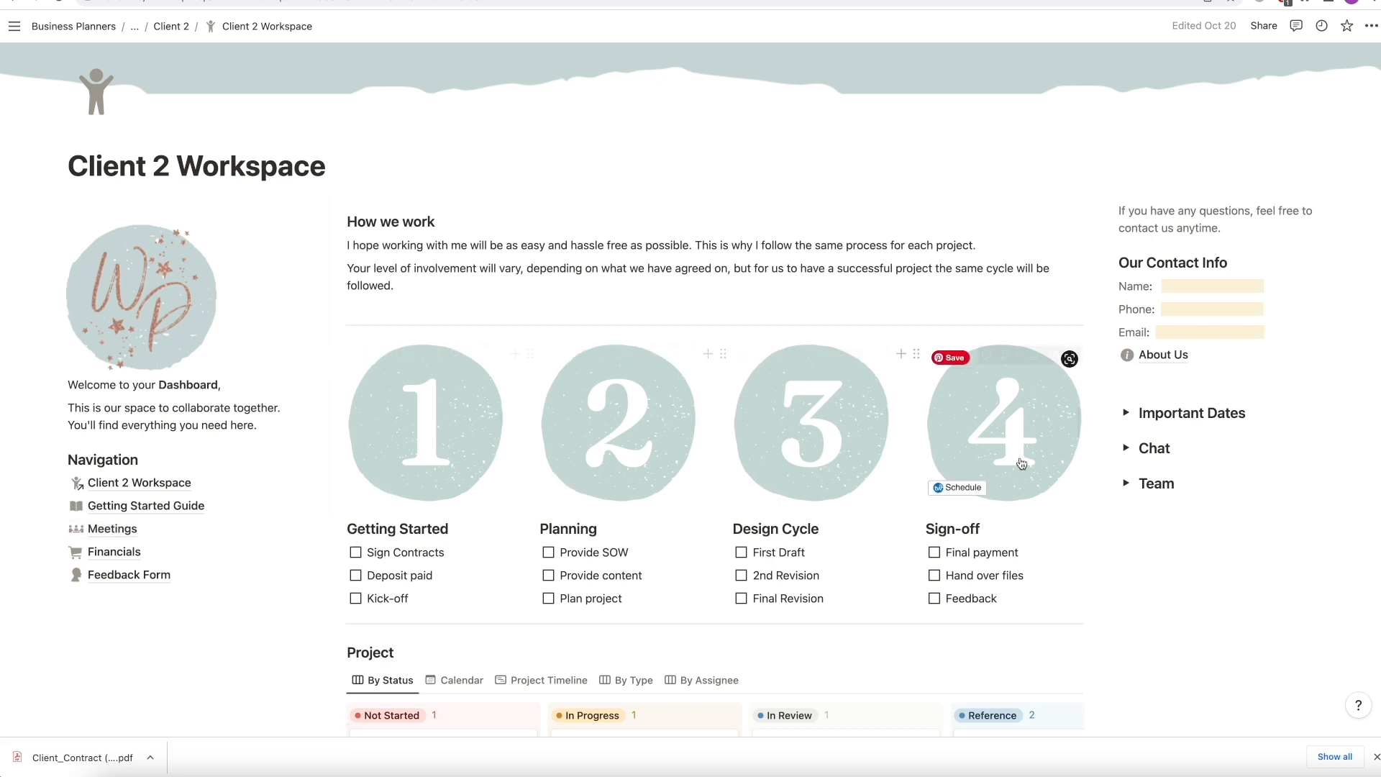
scroll(427, 591, "down", 3)
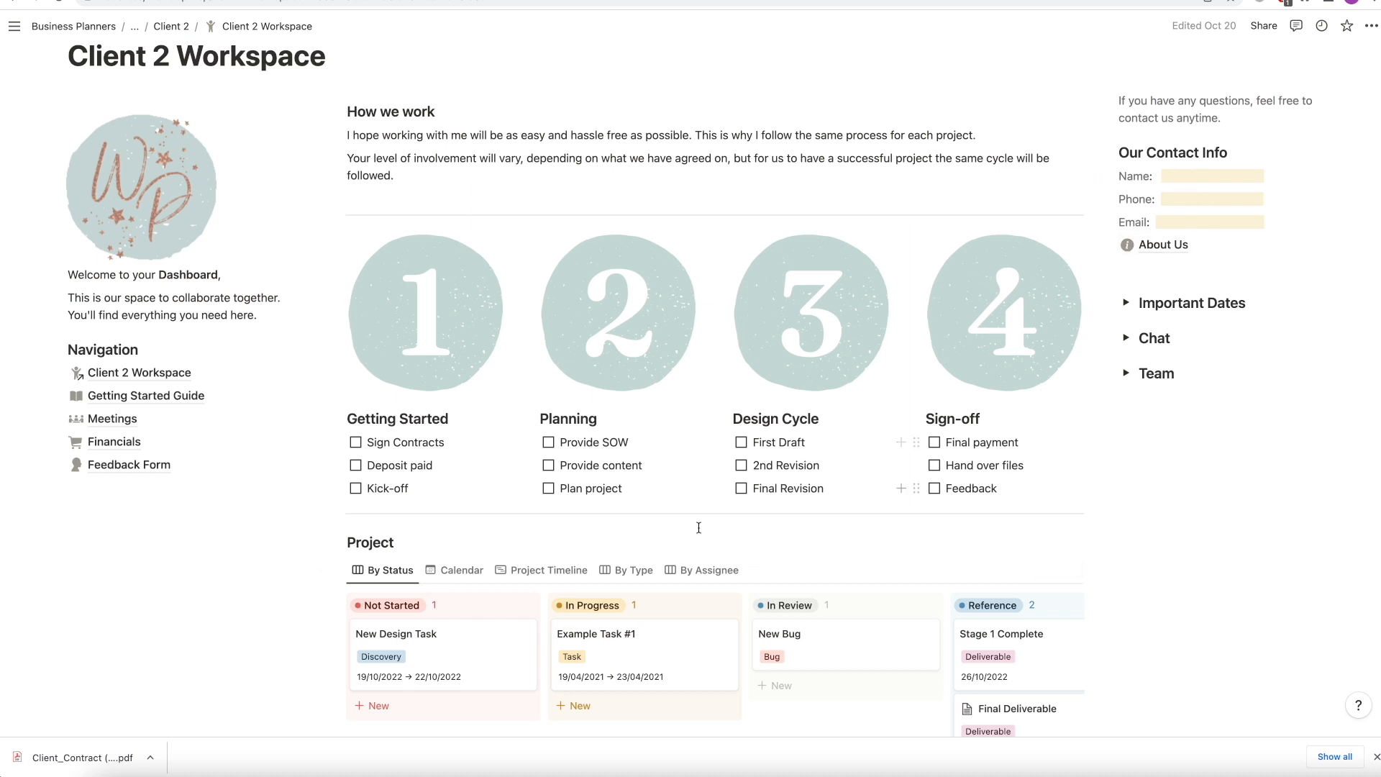
scroll(626, 570, "down", 3)
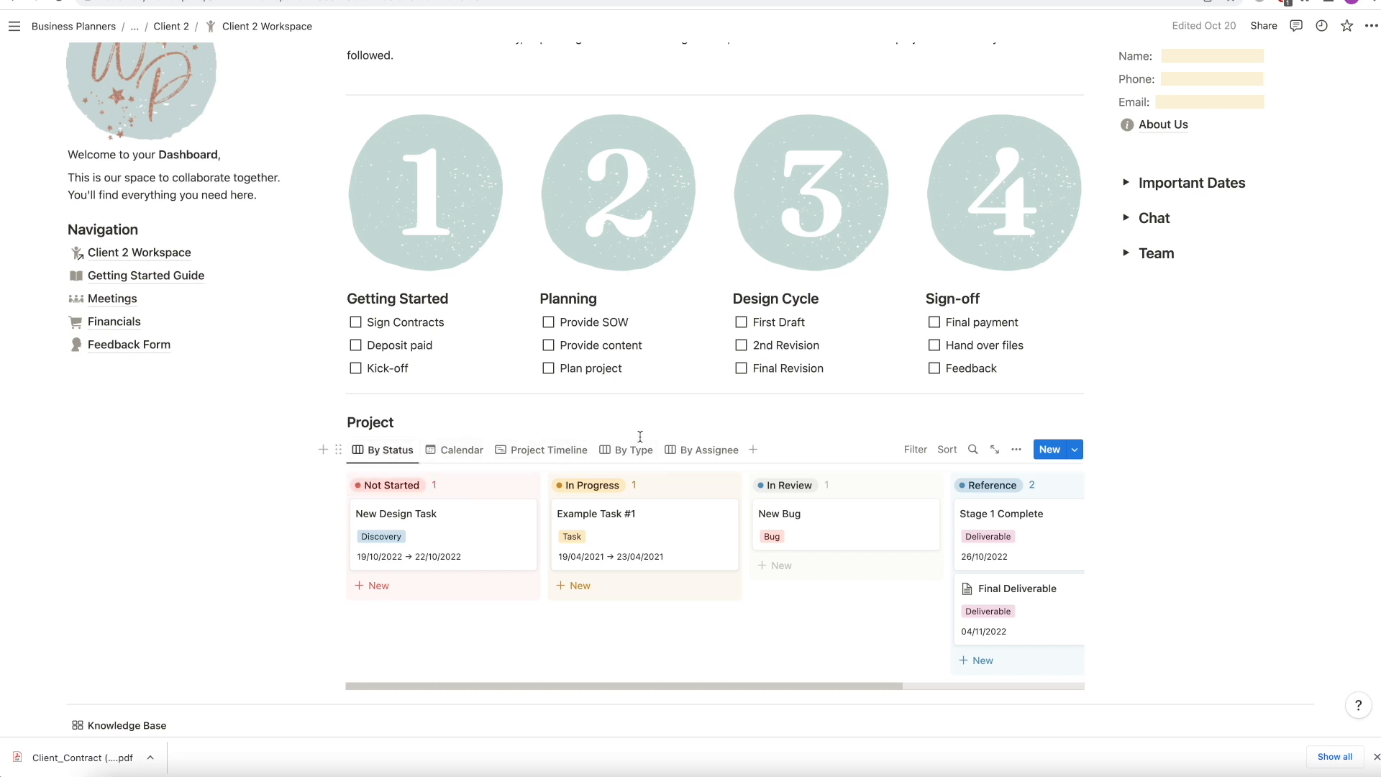
scroll(640, 437, "down", 1)
scroll(639, 439, "down", 5)
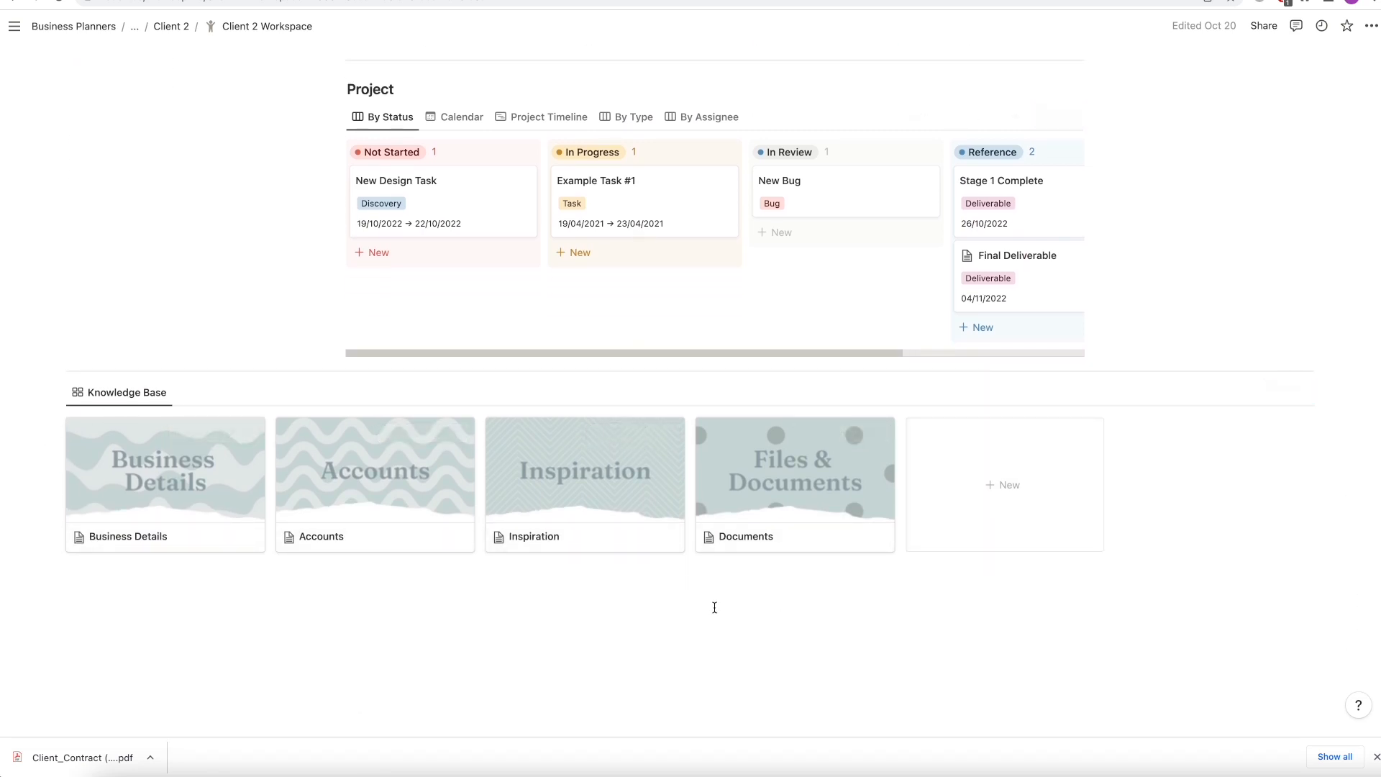
scroll(715, 608, "up", 7)
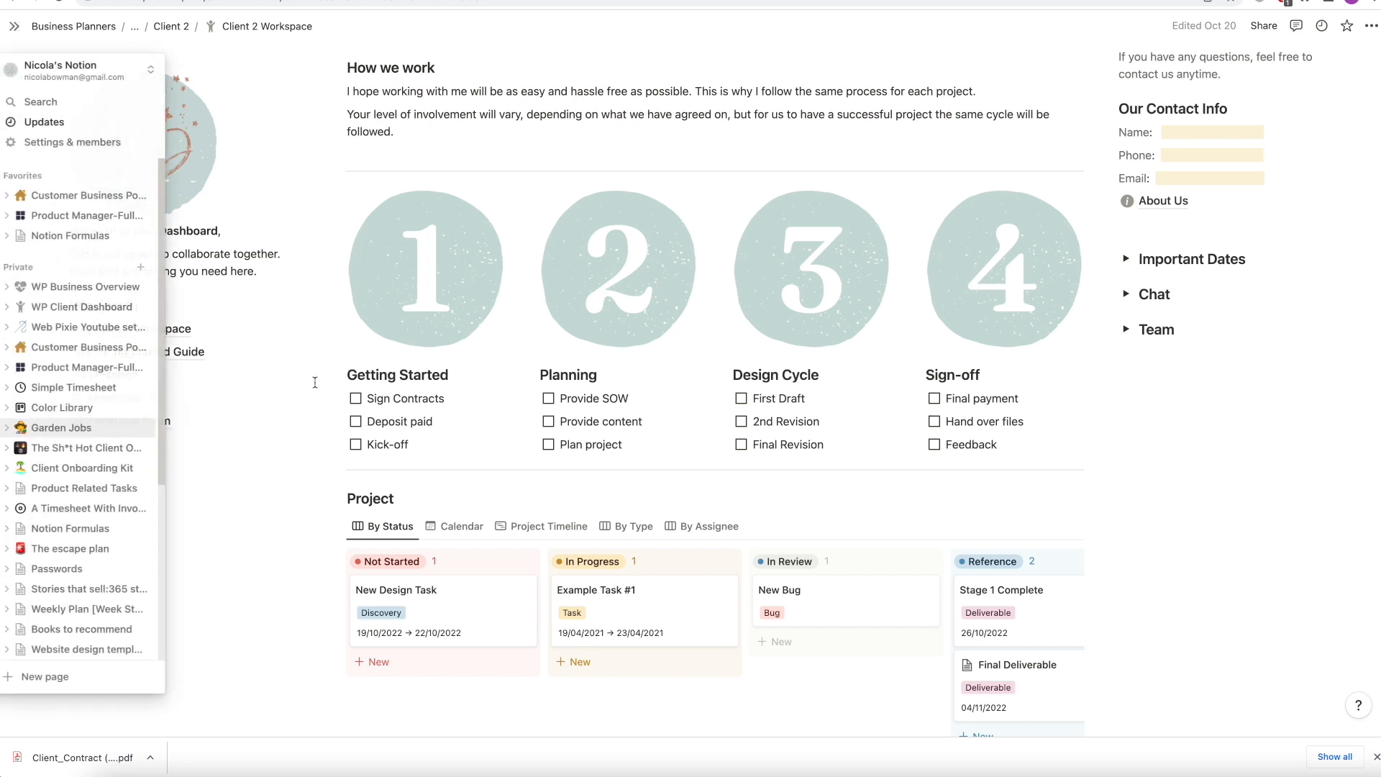
scroll(1008, 385, "down", 1)
scroll(1005, 385, "down", 2)
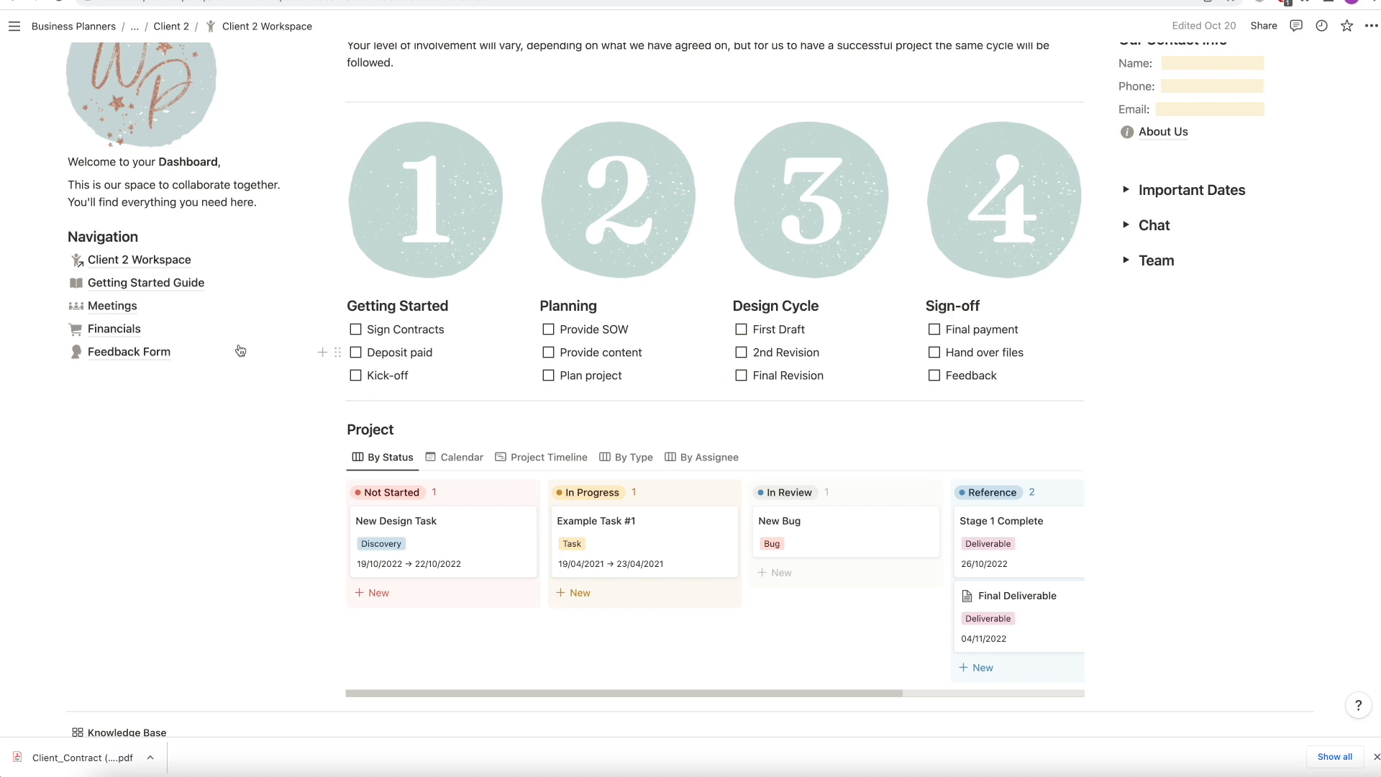
Review the workspace's Getting Started Guide and the calendar on its Meetings page
left_click(148, 283)
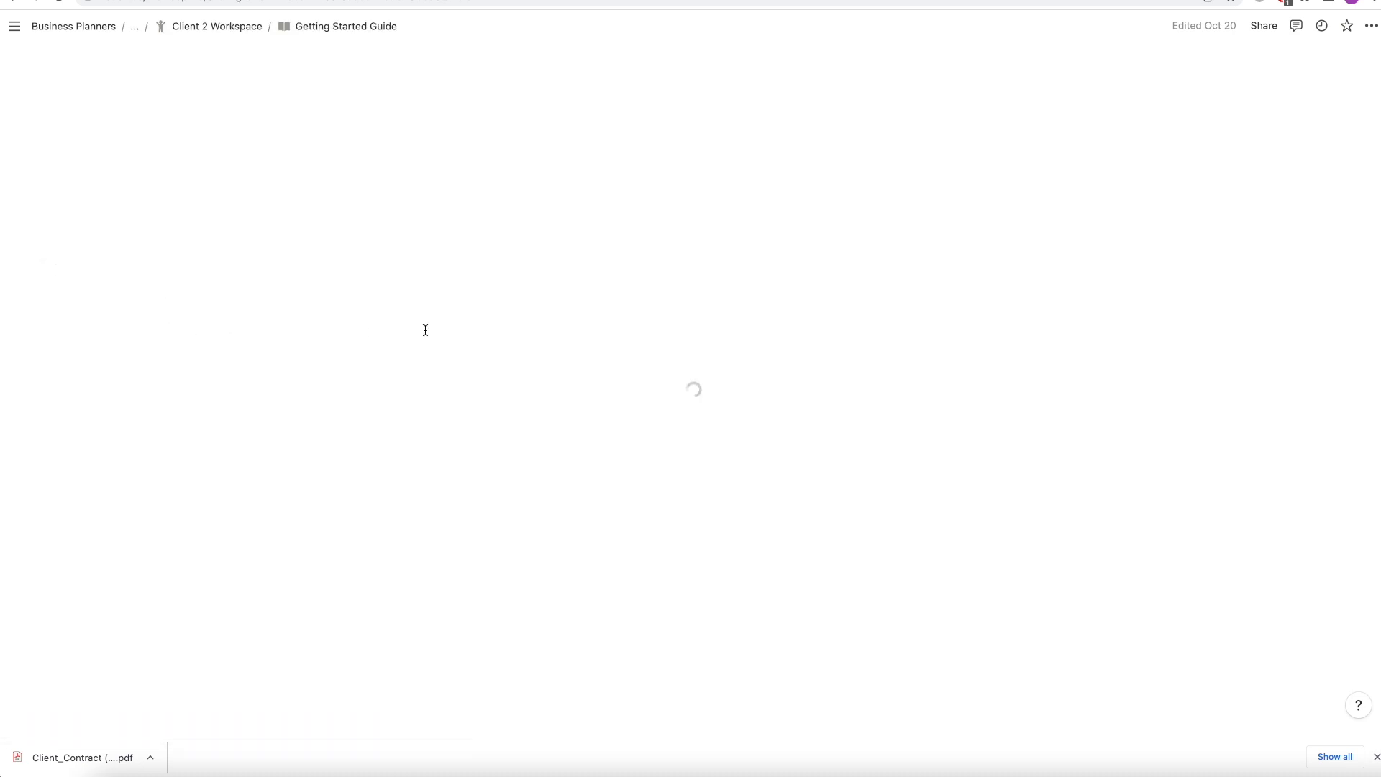
scroll(426, 330, "down", 4)
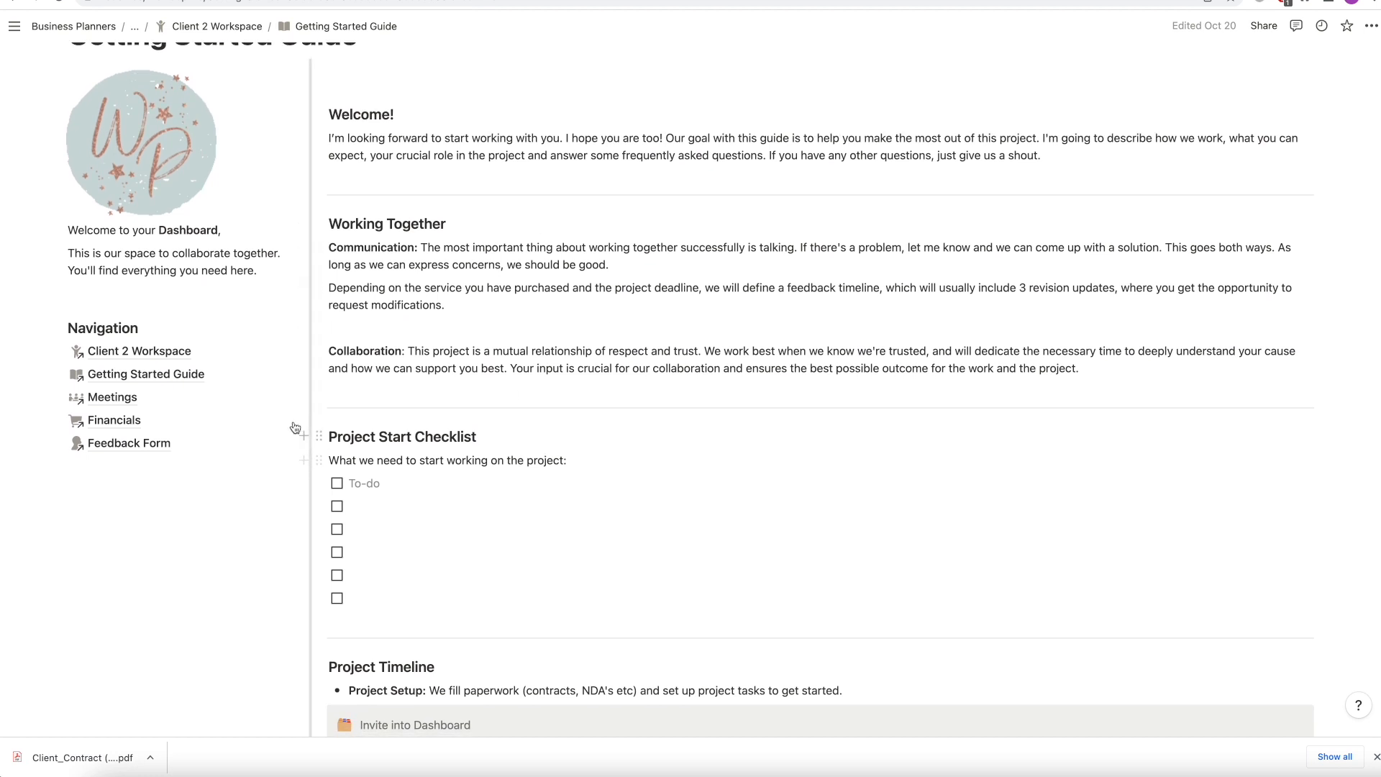
left_click(109, 397)
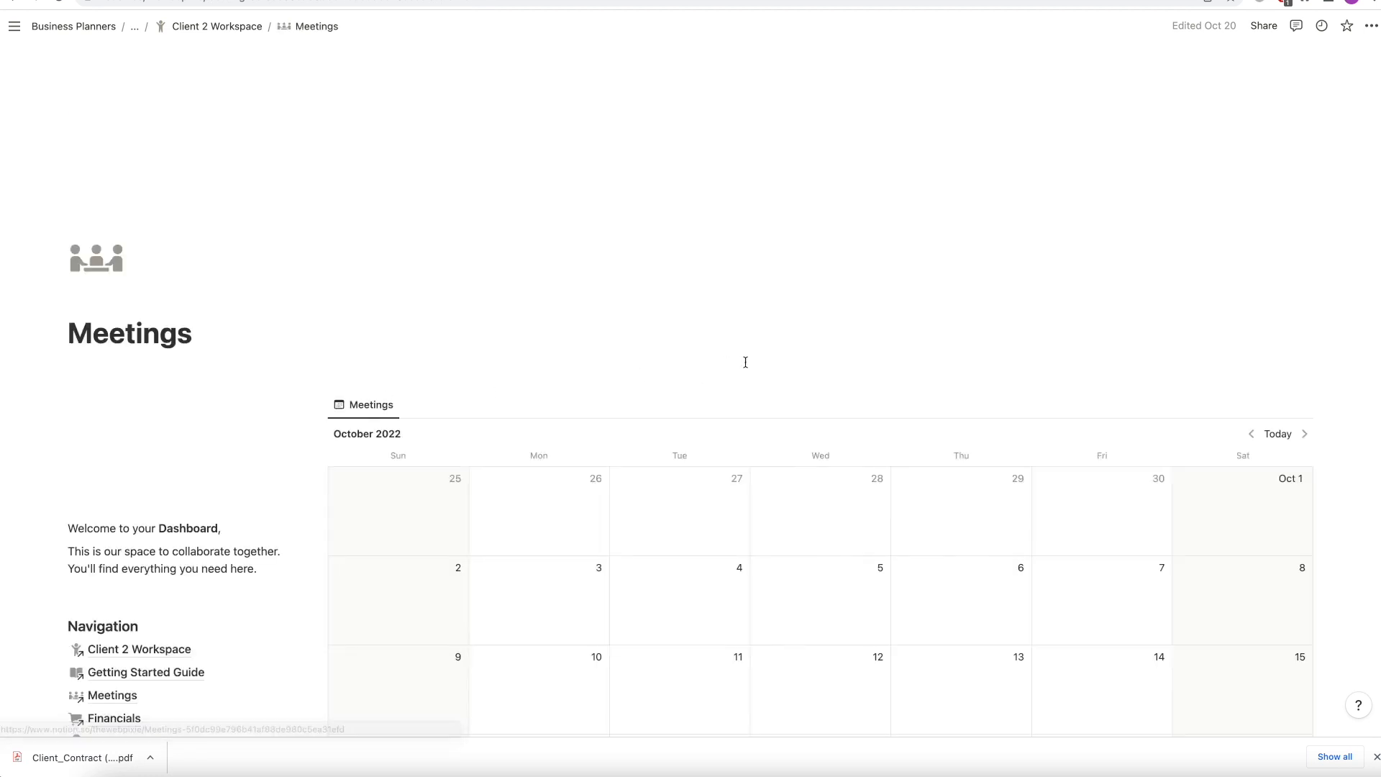
scroll(744, 362, "down", 4)
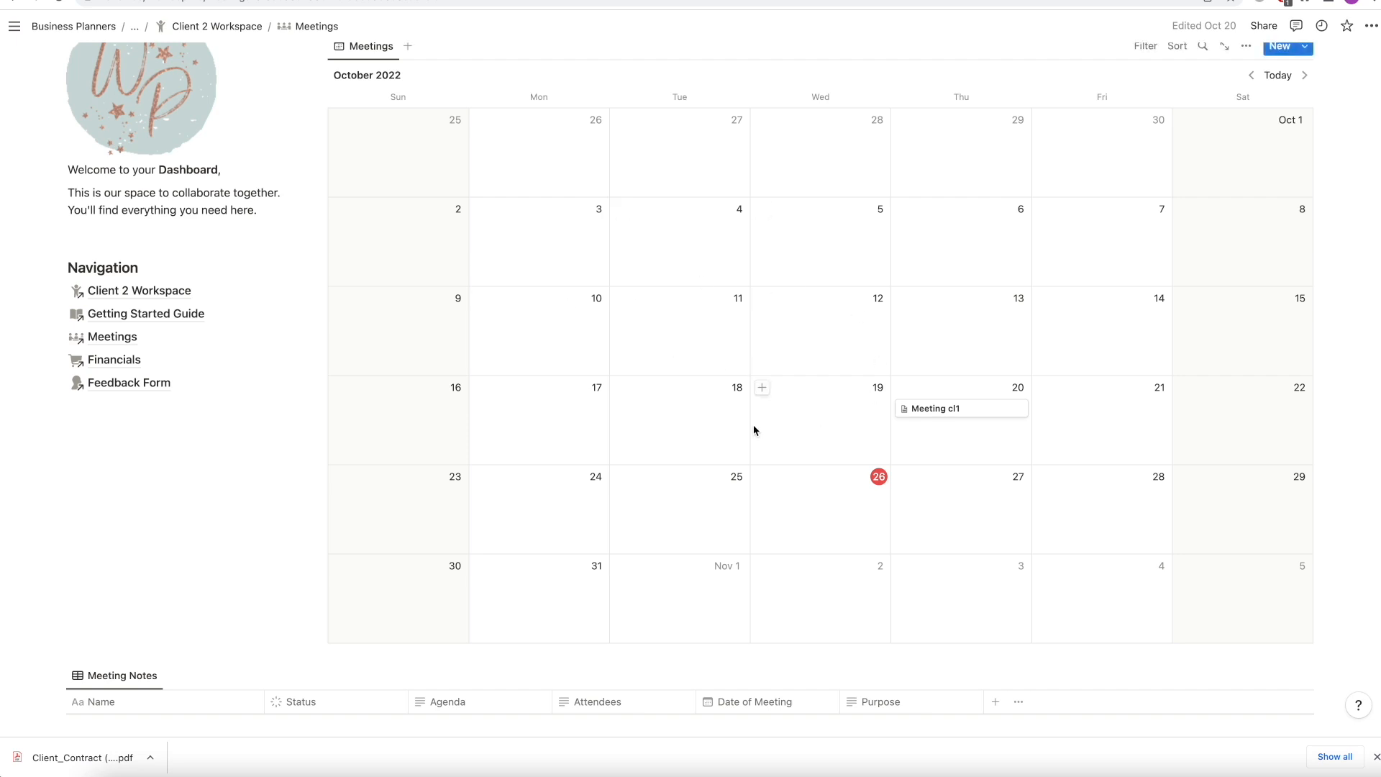
Open the Meeting cl1 entry on October 20, look over its properties and notes, and close it
left_click(949, 395)
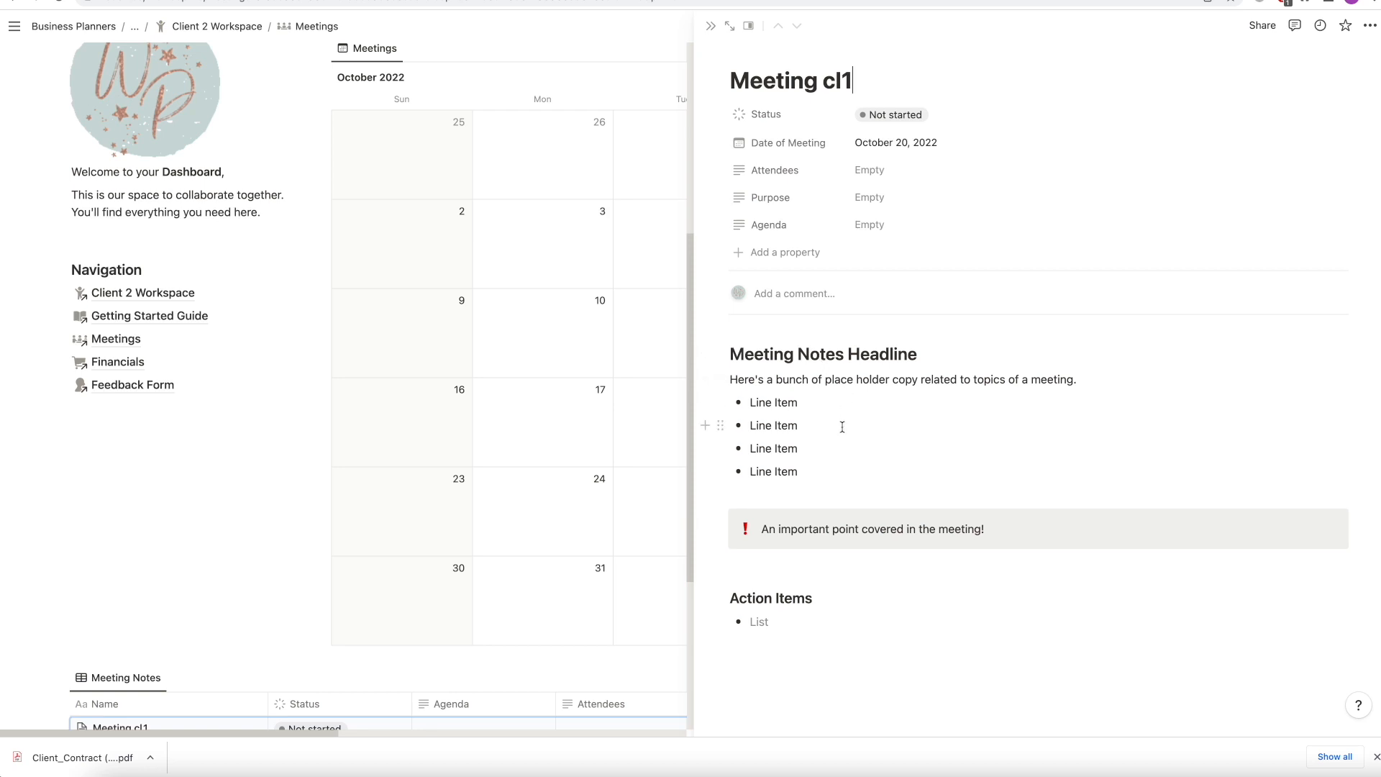
key("super+r")
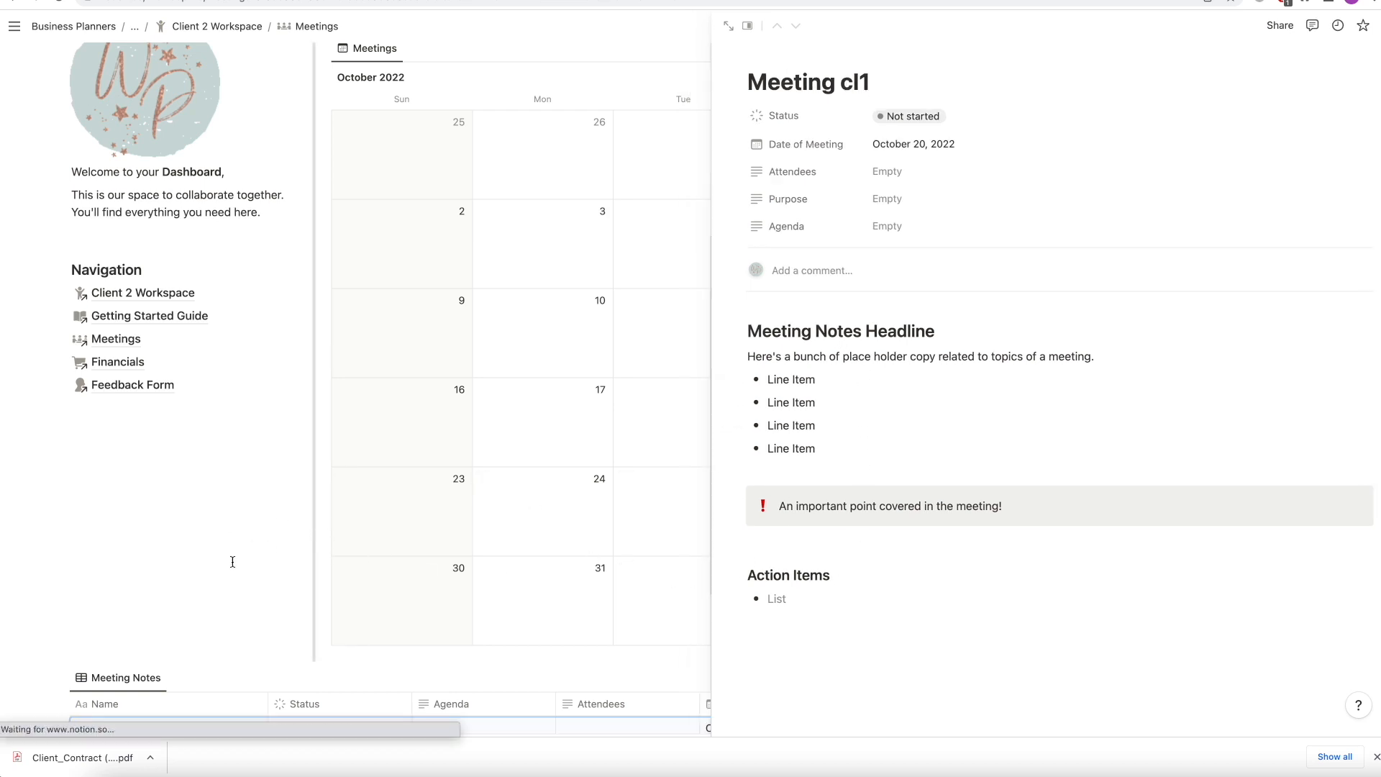
scroll(160, 528, "down", 4)
scroll(230, 350, "up", 5)
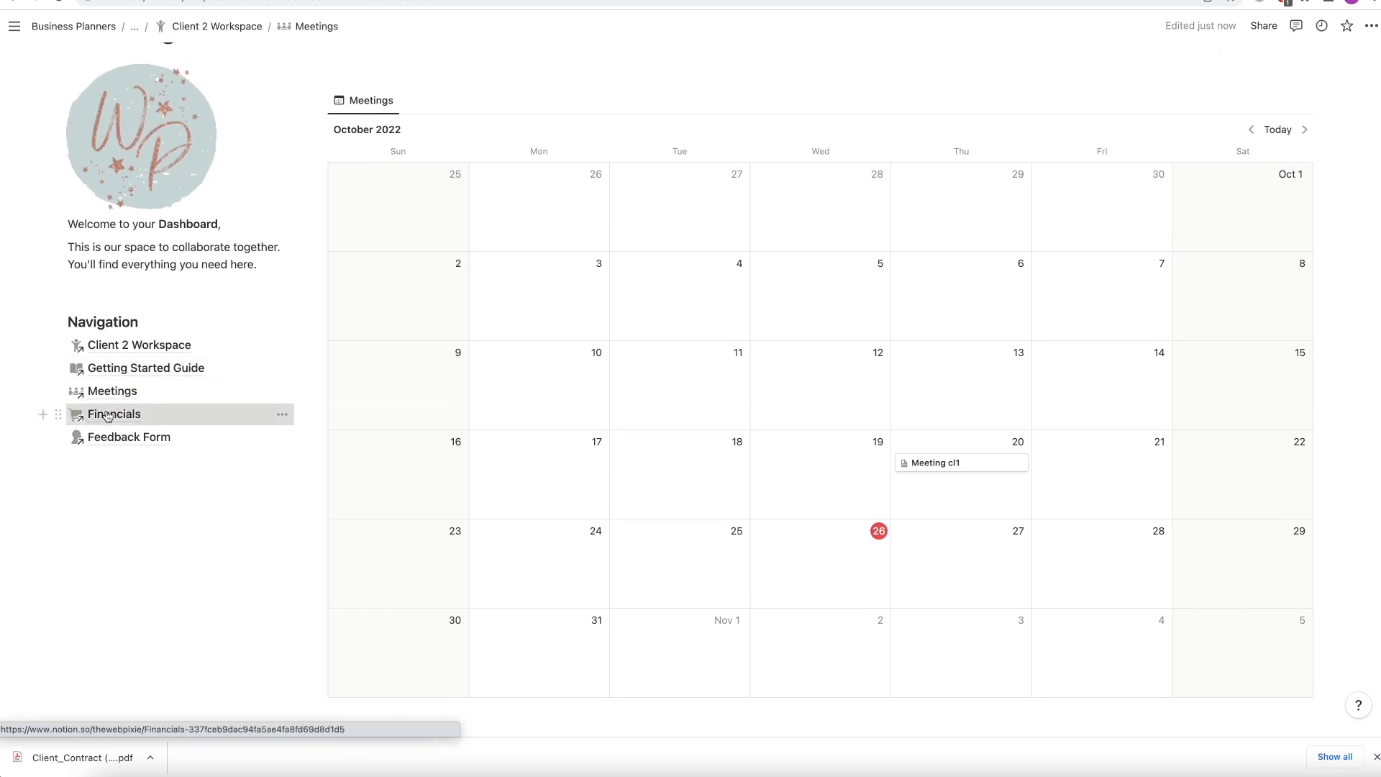
Review the billing schedule on the Financials page and return to Client 2 Workspace
left_click(107, 415)
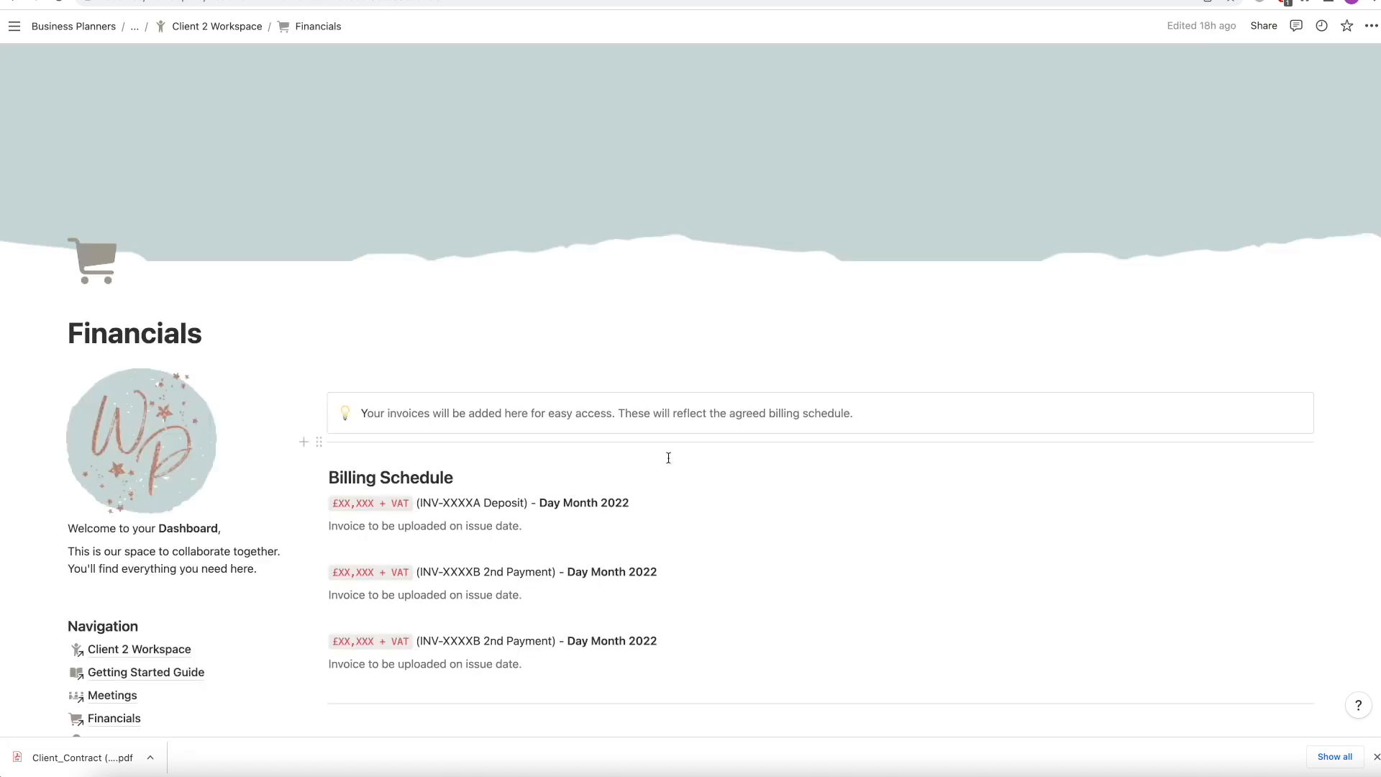
scroll(694, 484, "down", 3)
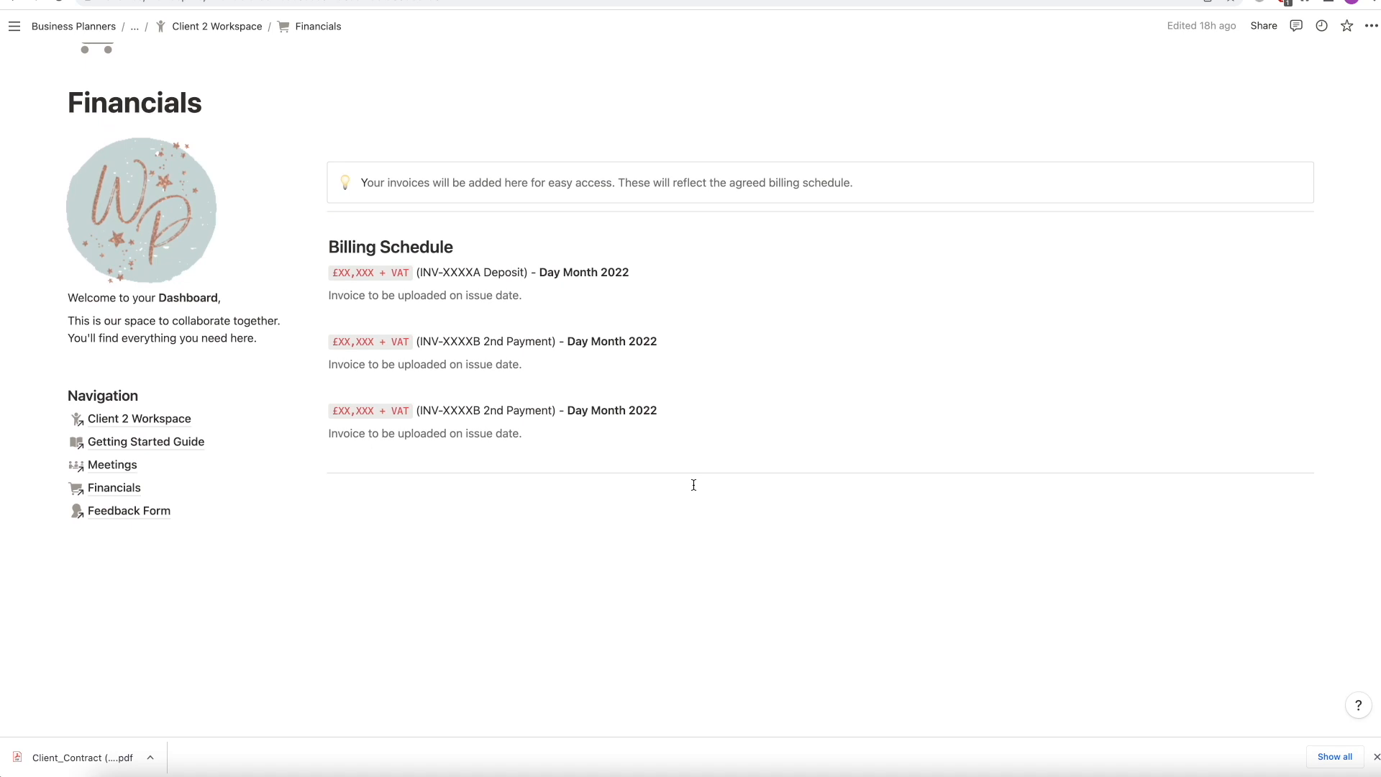
left_click(140, 419)
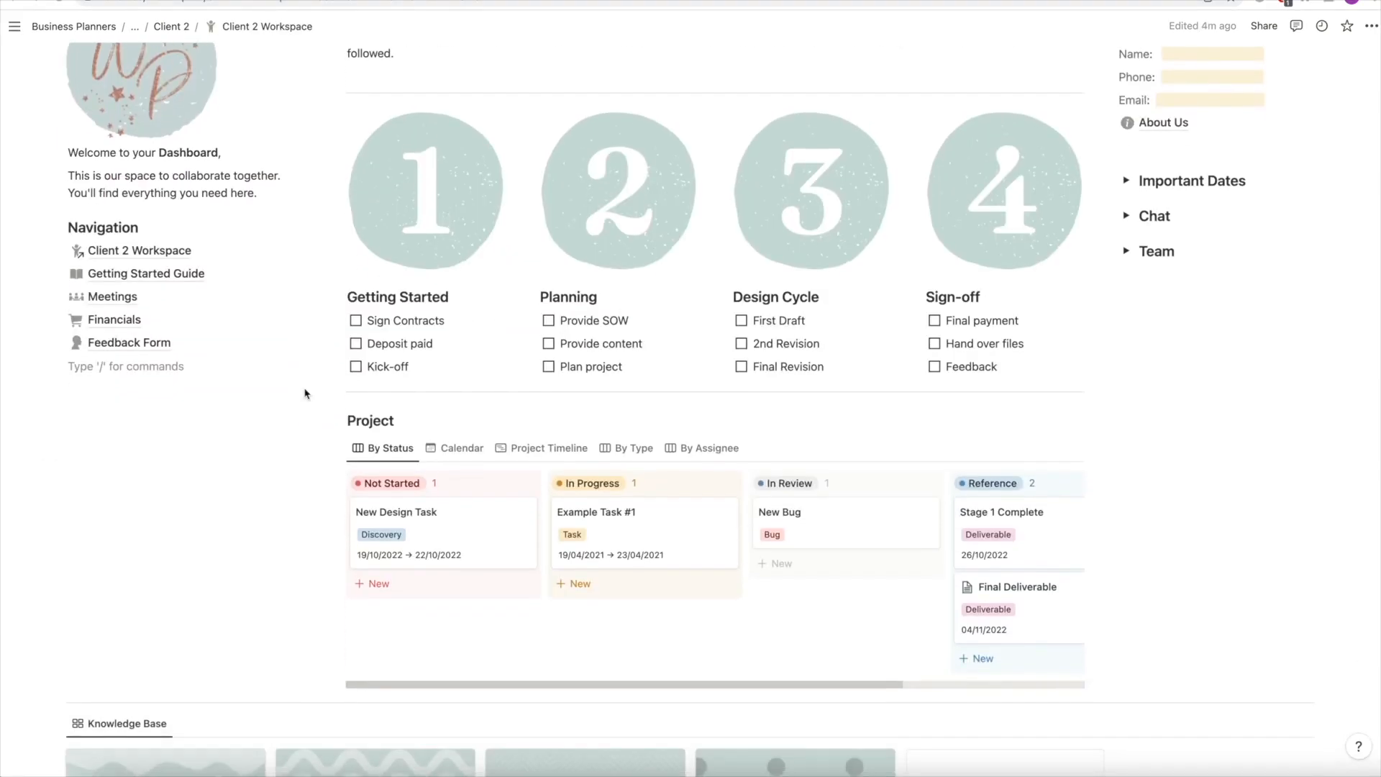
Open the Documents page from the workspace's Knowledge Base and upload the downloaded Client_Contract (2).pdf below its Notes & Ideas table
scroll(305, 393, "down", 2)
scroll(305, 393, "down", 2)
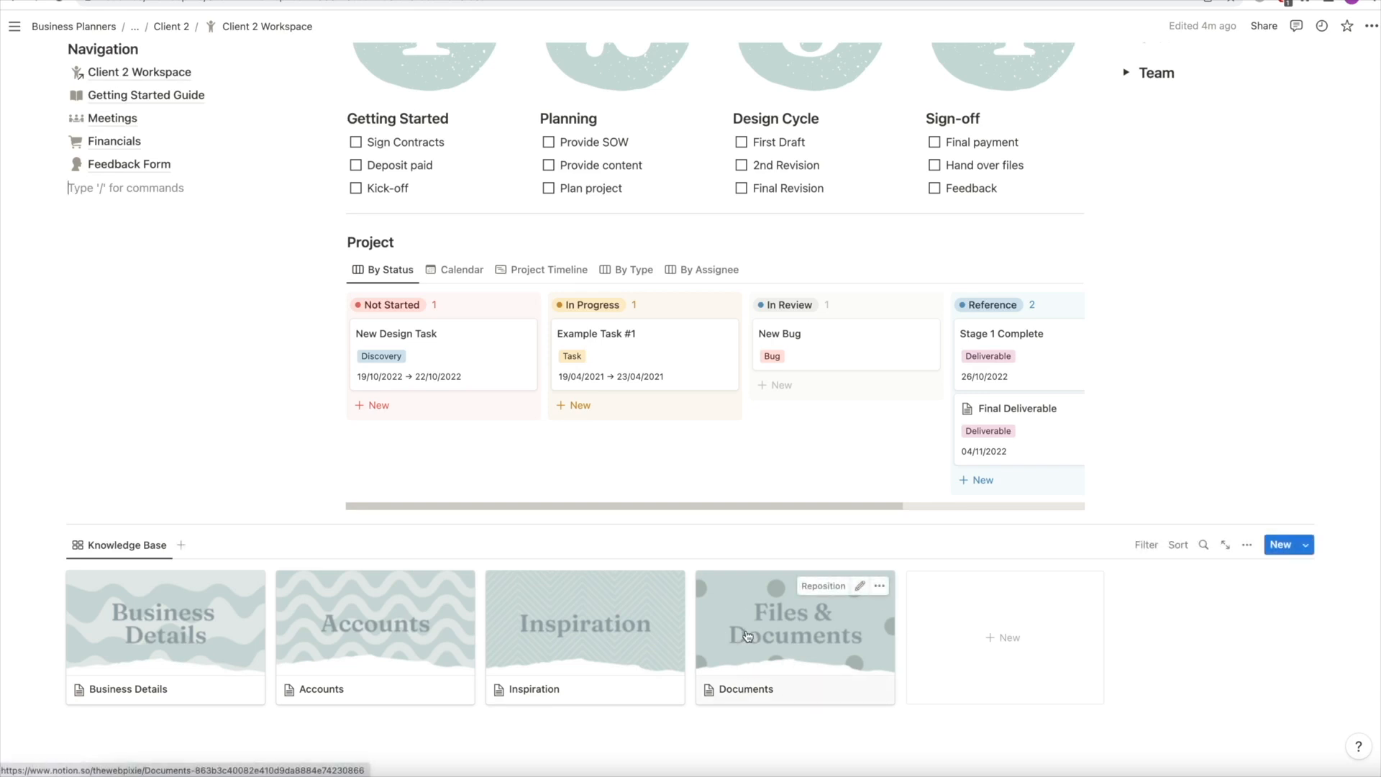
left_click(738, 689)
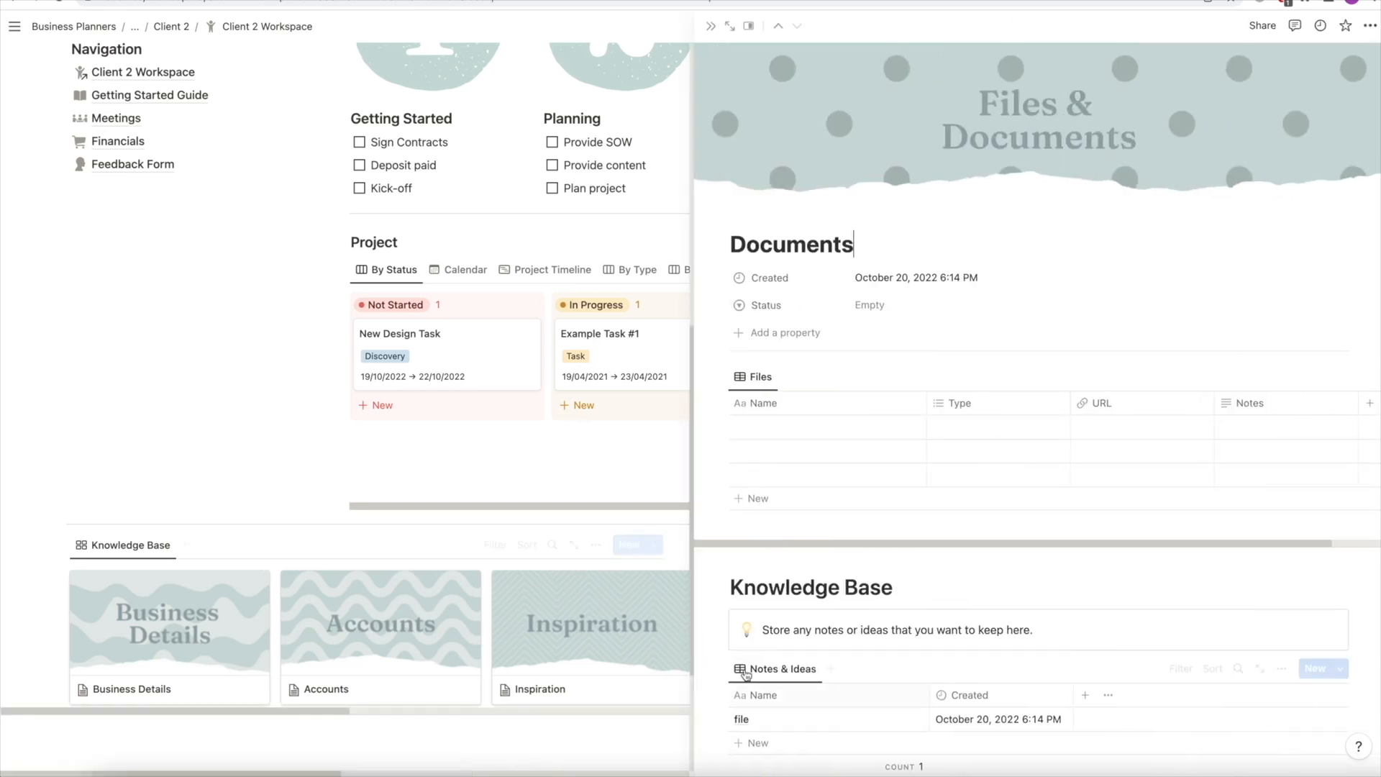
scroll(909, 440, "down", 3)
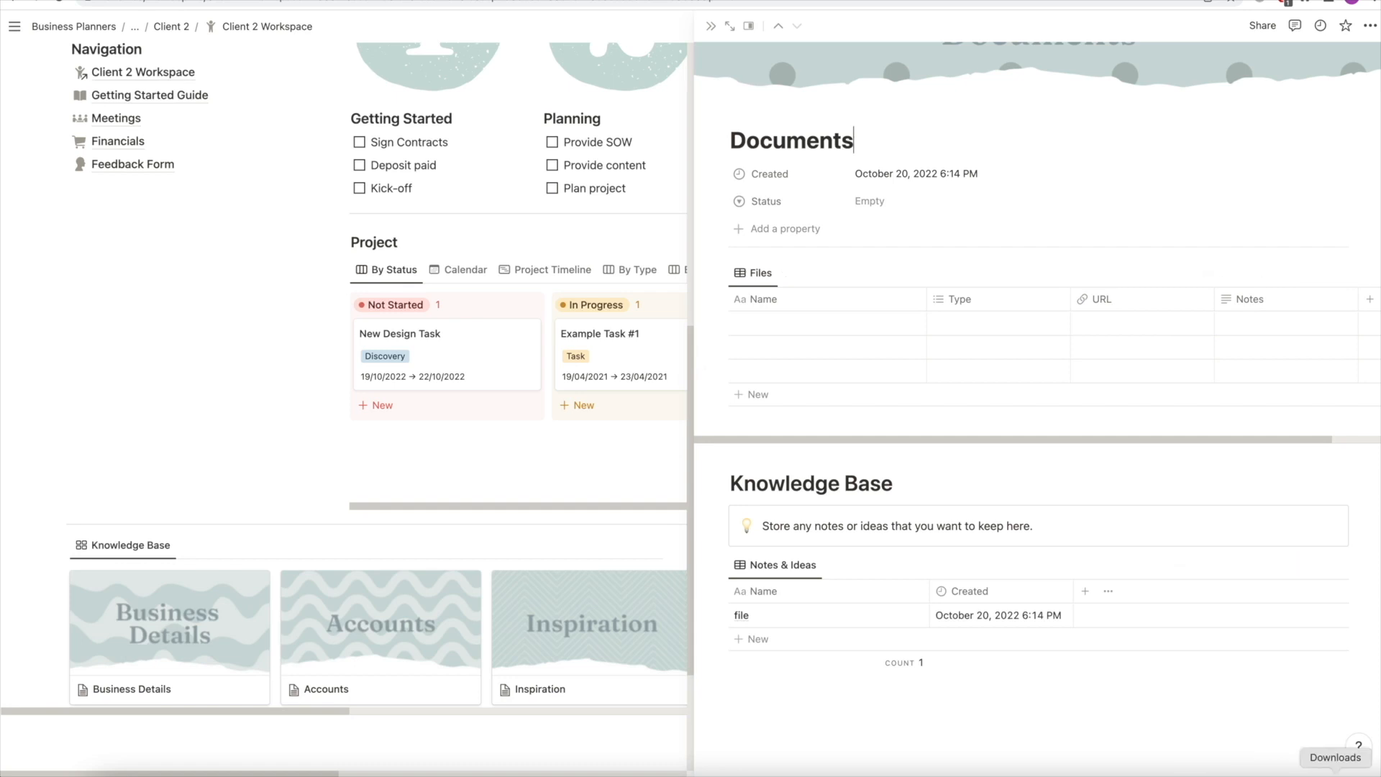
left_click(1339, 771)
left_click_drag(689, 175, 758, 739)
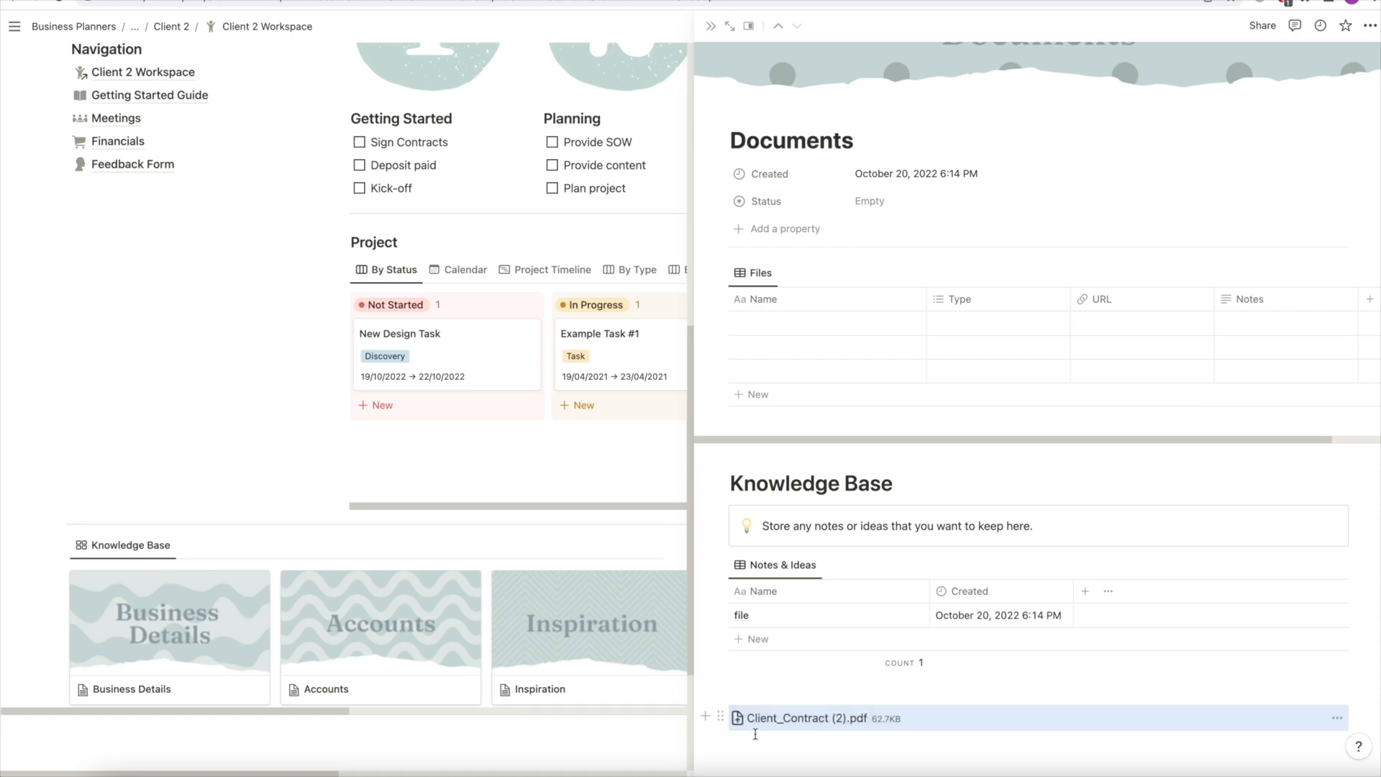
Move the uploaded contract PDF into the first row of the Files table and name that row Client Contract
left_click_drag(721, 717, 796, 326)
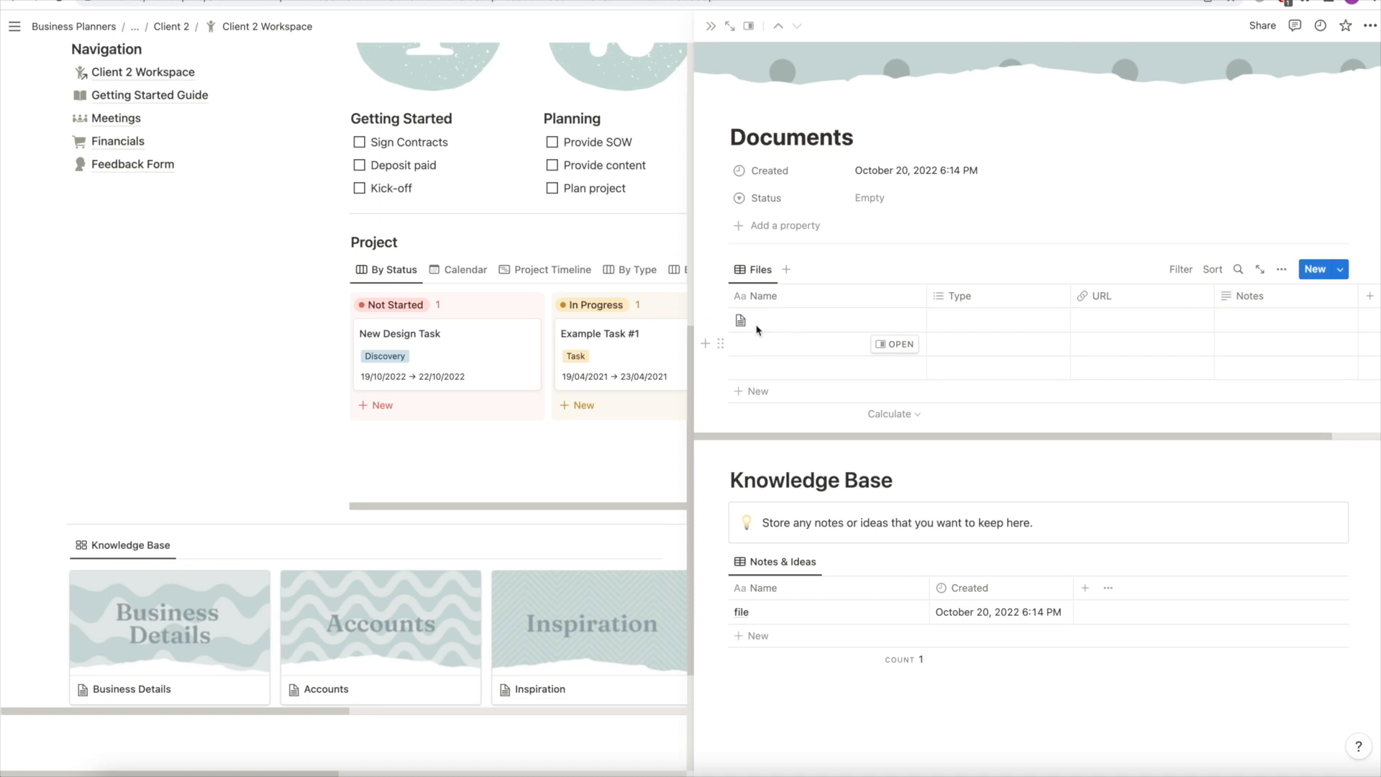
left_click(774, 318)
type("Client Contract")
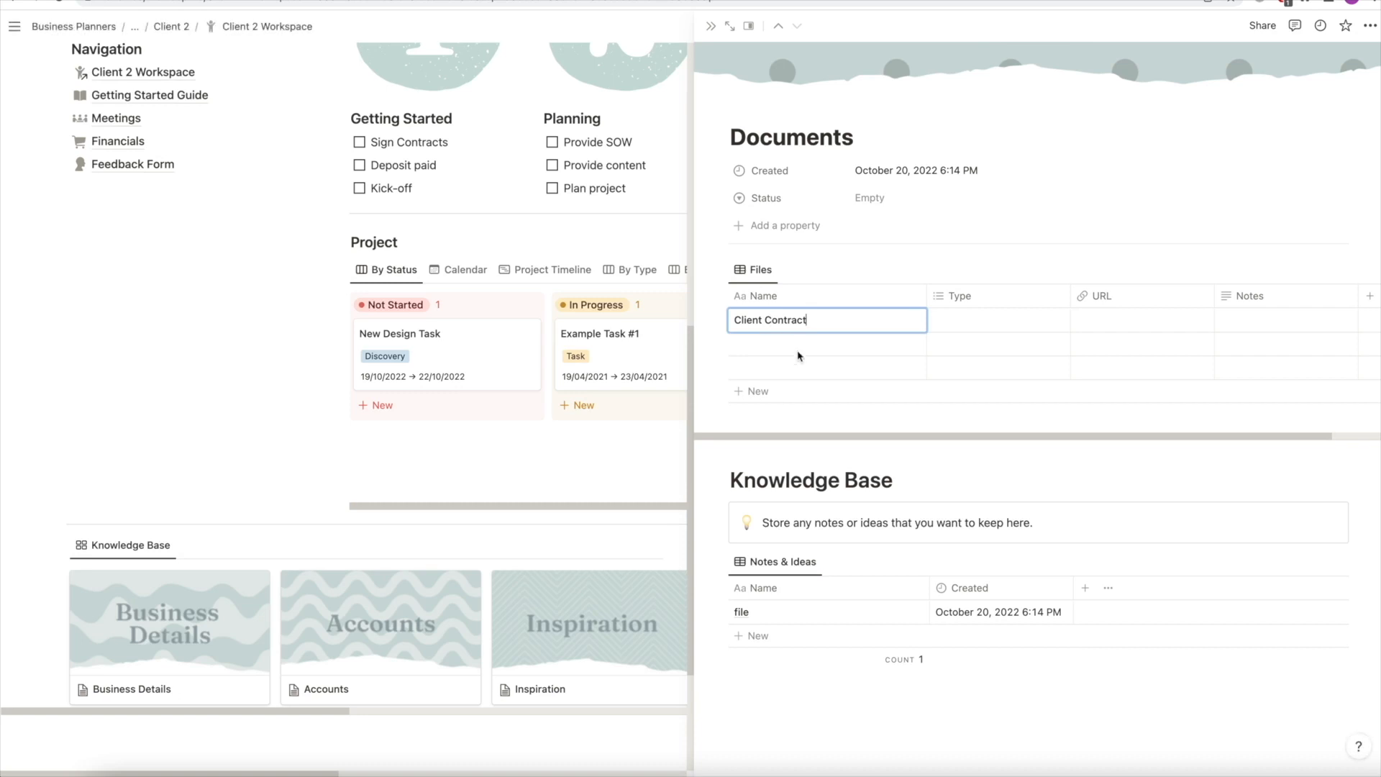
key("Return")
Open the Client Contract row, view its attached PDF, and return to the workspace with the side preview closed
left_click(888, 319)
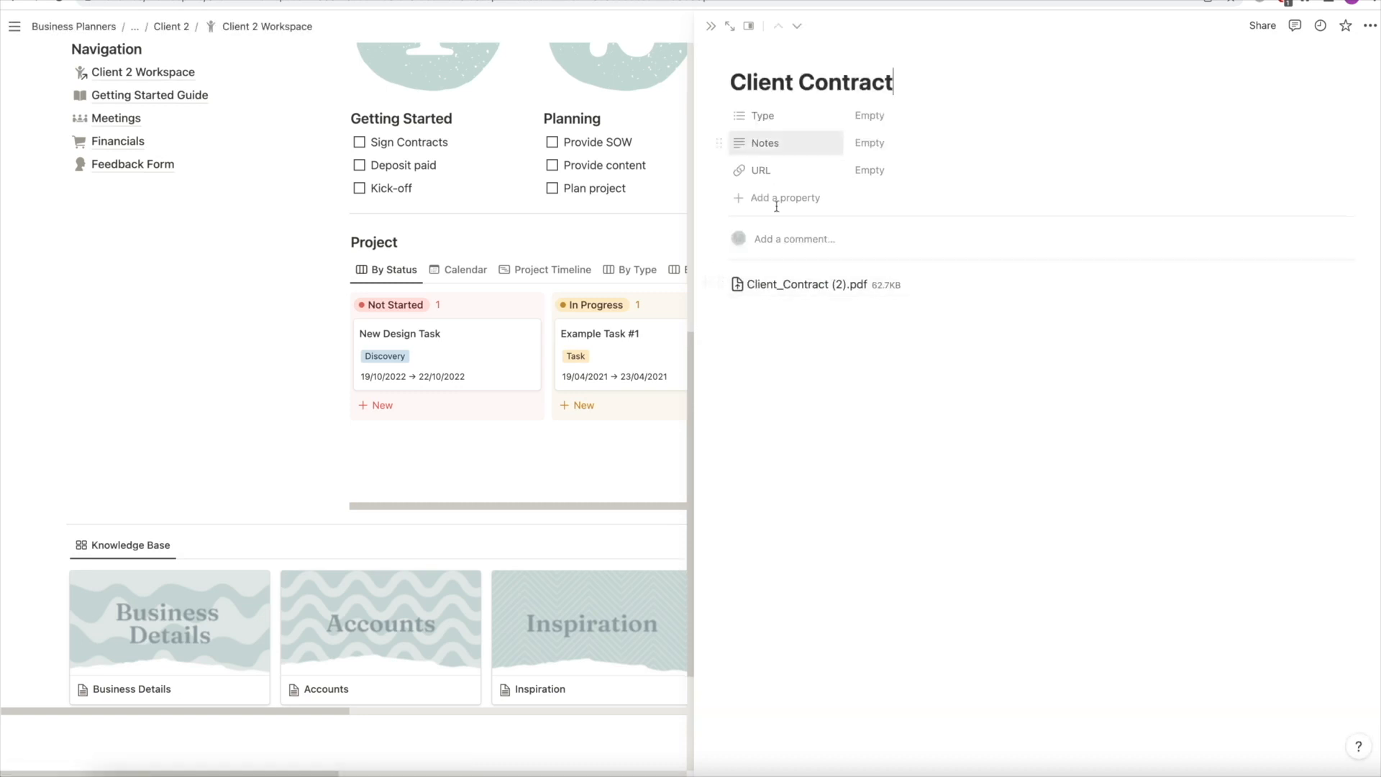
left_click(788, 285)
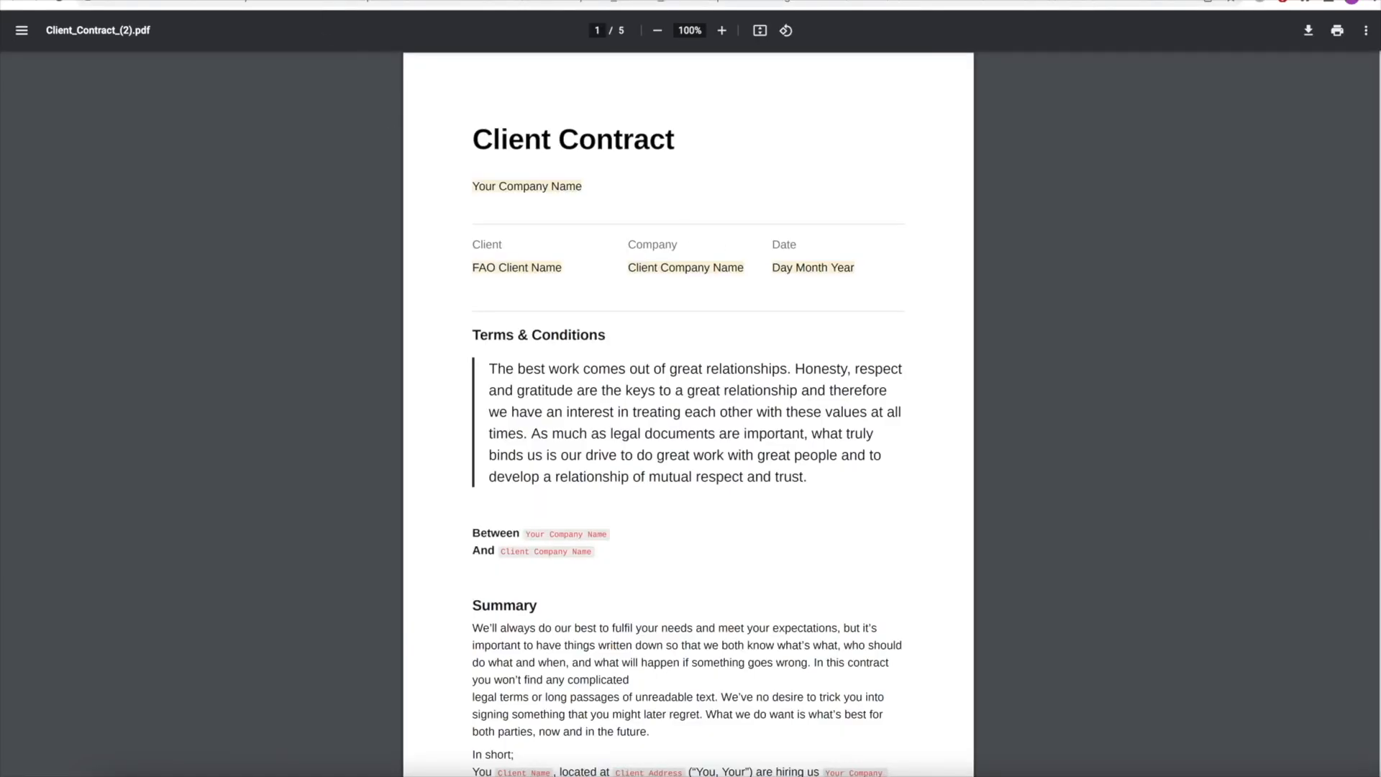
left_click(289, 1)
left_click(711, 30)
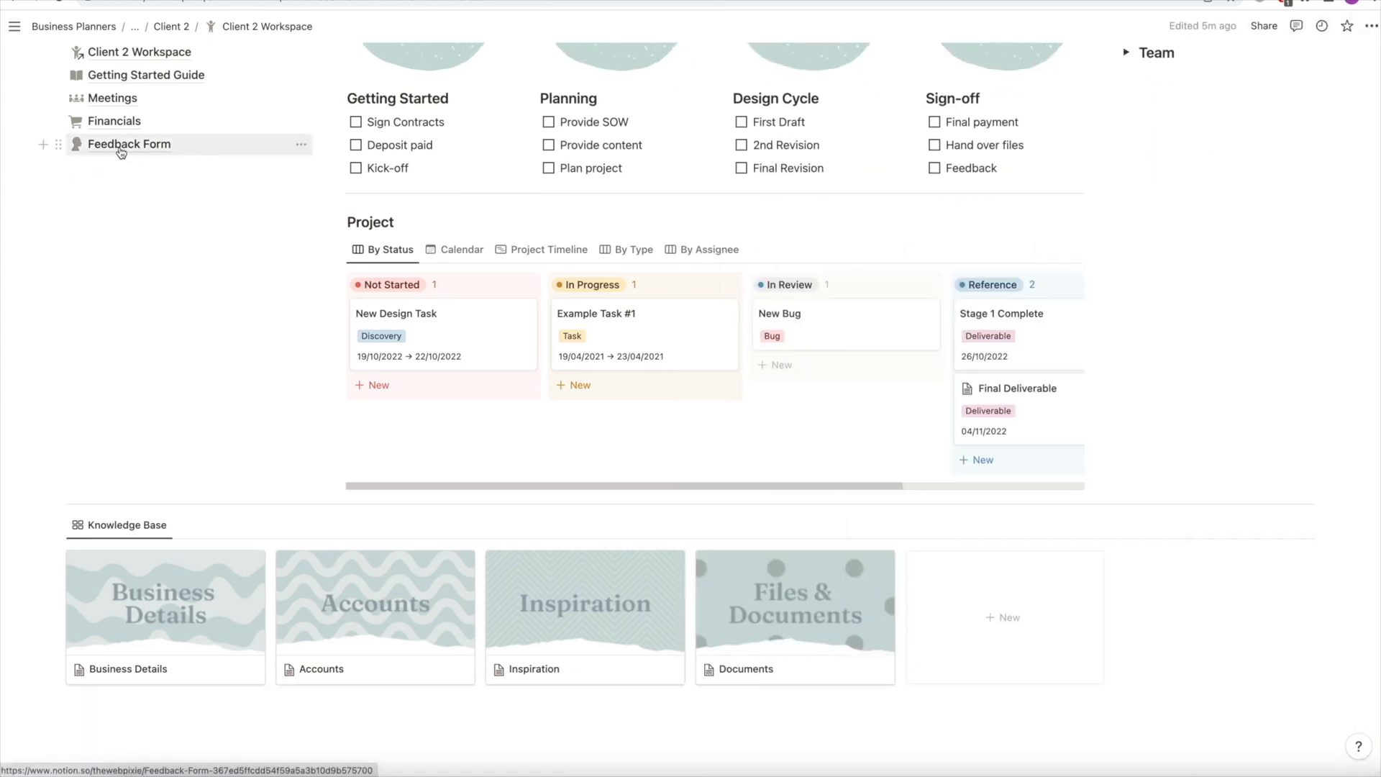
Open the Feedback Form page and read through the embedded Customer Feedback questionnaire
left_click(120, 147)
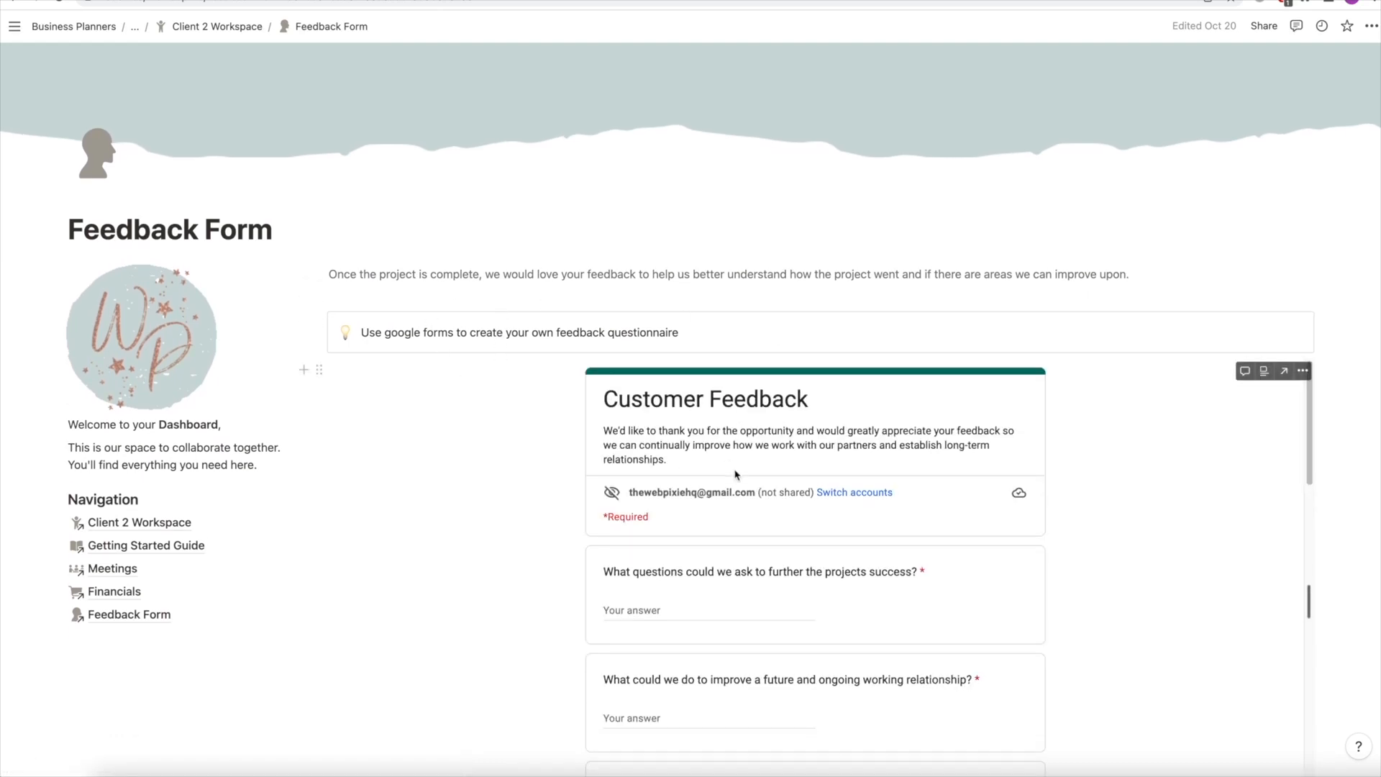
scroll(735, 474, "down", 10)
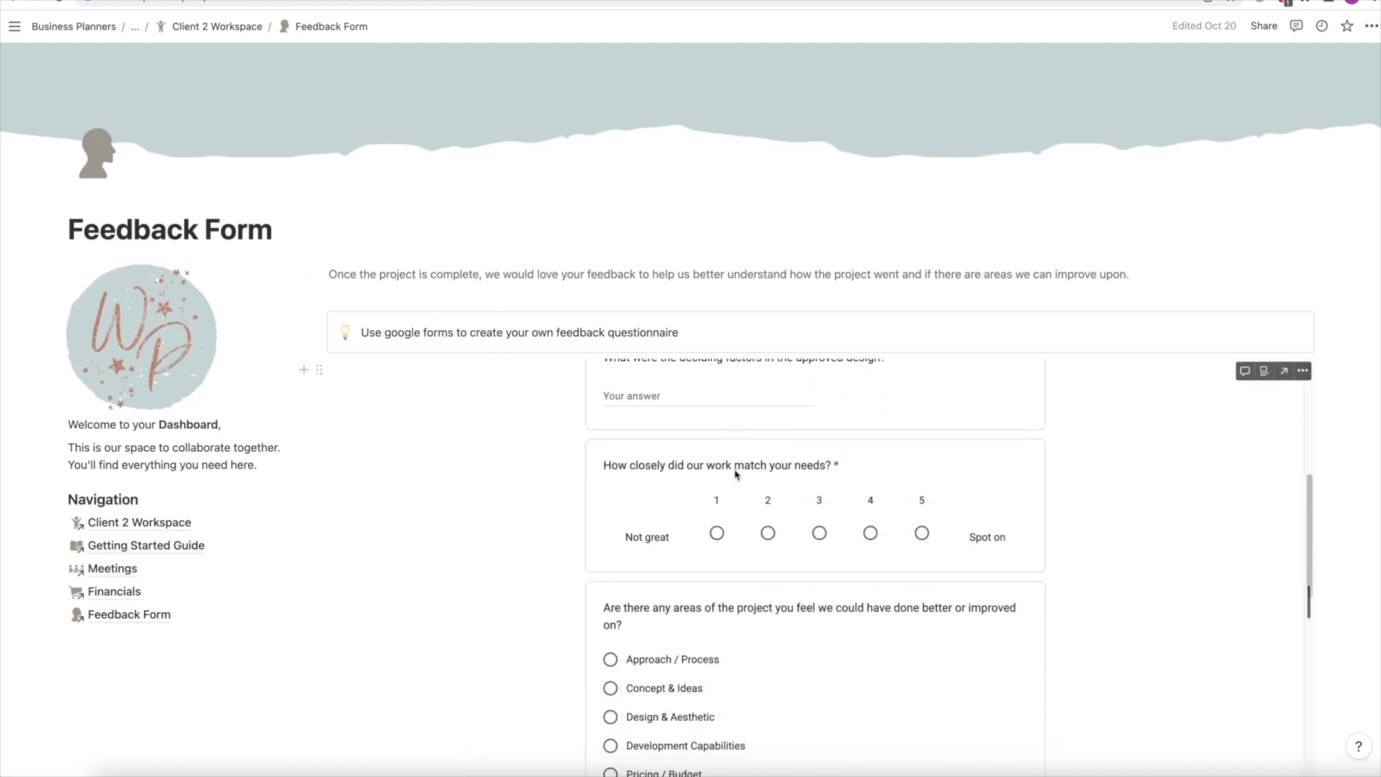
scroll(735, 474, "down", 8)
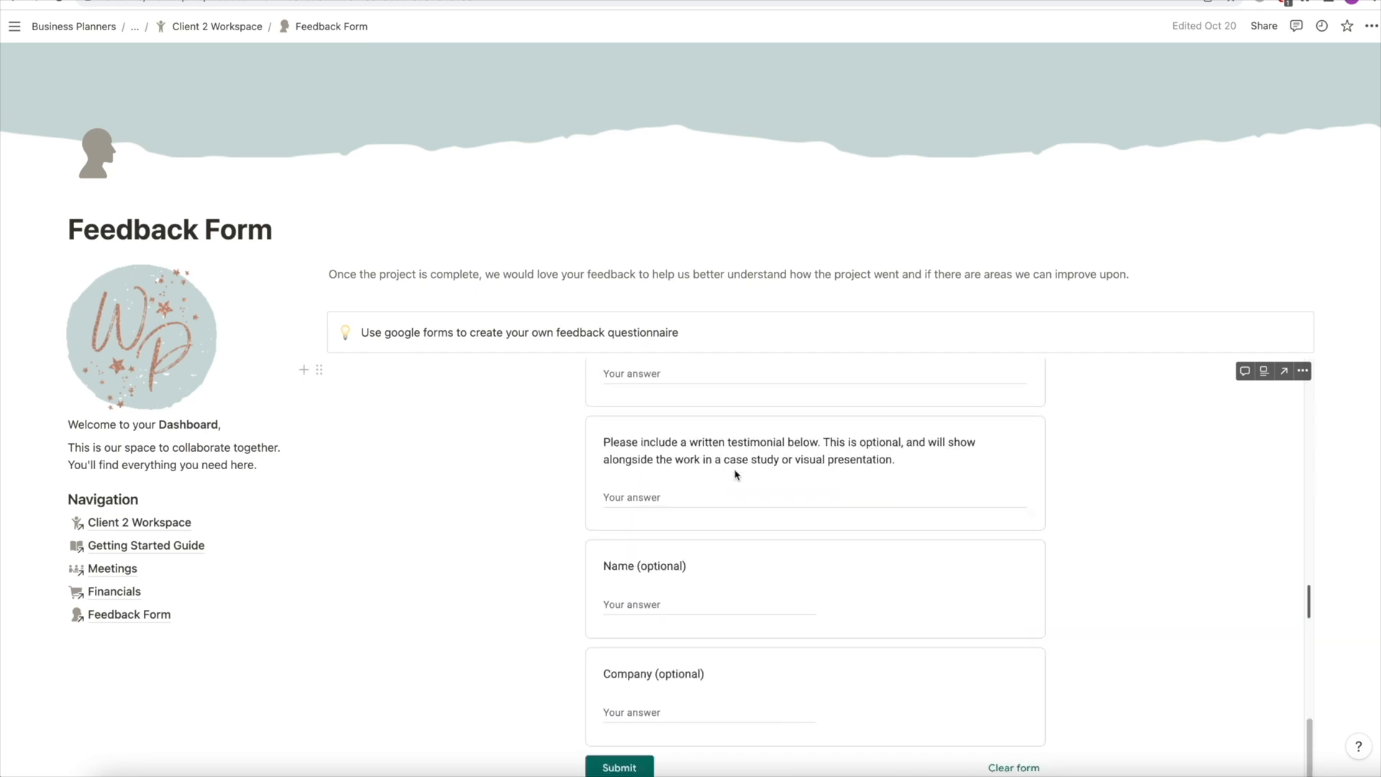
scroll(735, 474, "down", 1)
scroll(735, 475, "up", 3)
scroll(736, 475, "down", 2)
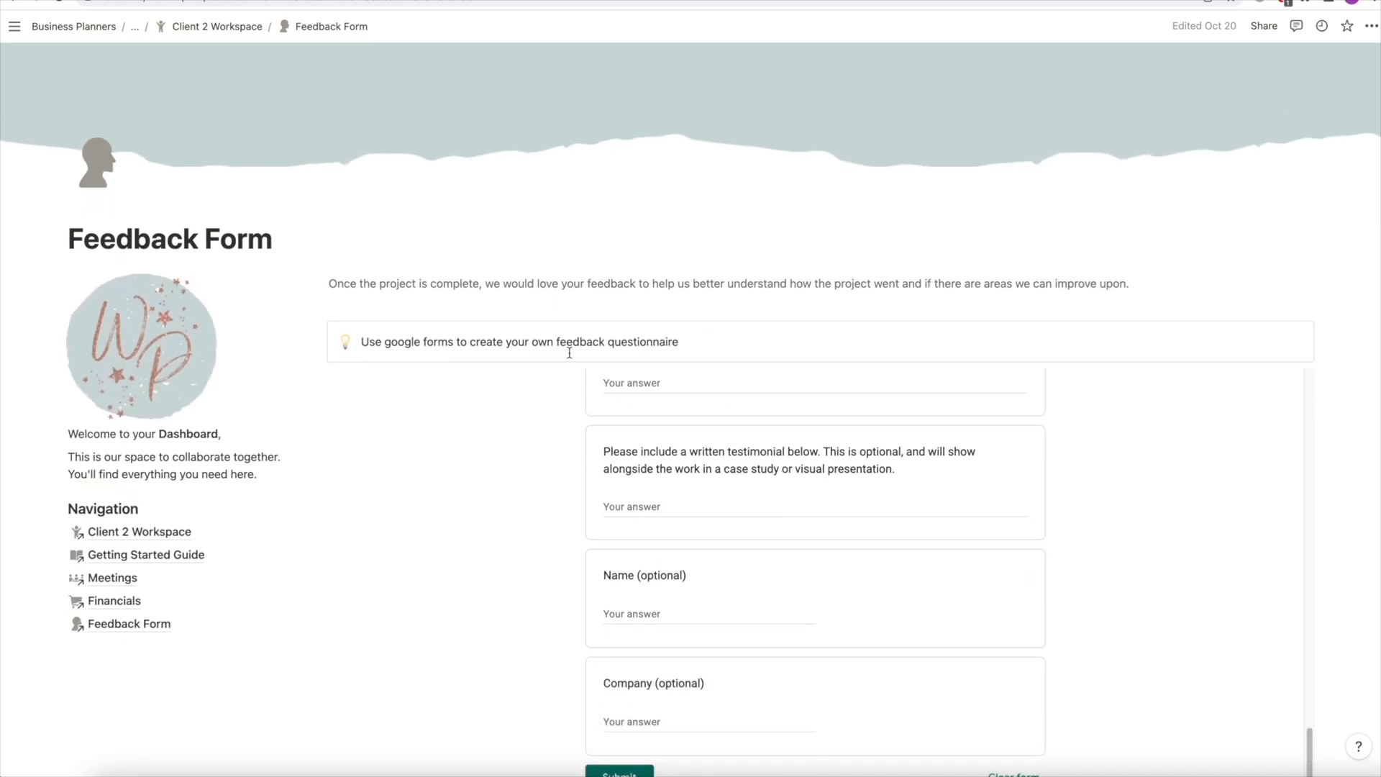
Return to Client 2 Workspace and read through the Business Details page in its Knowledge Base, closing the preview when done
left_click(168, 536)
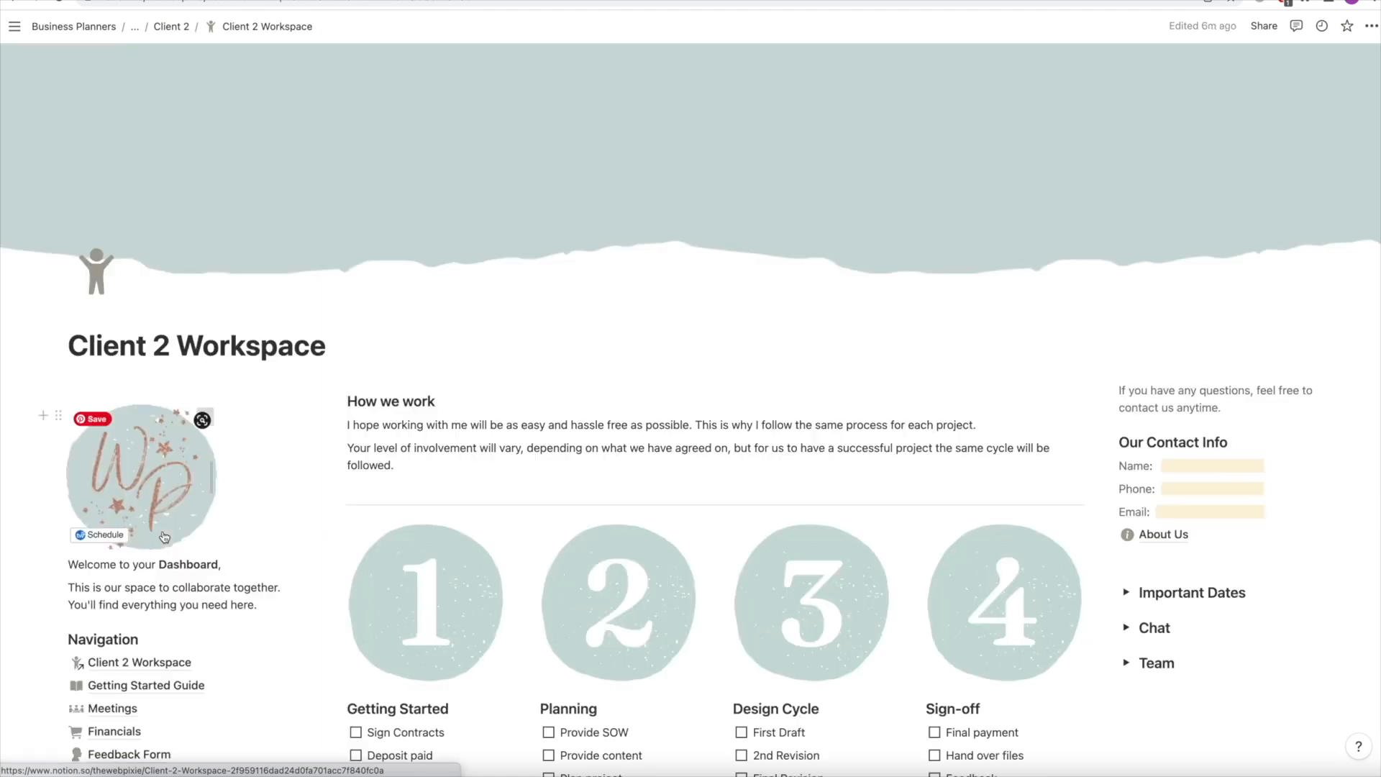
scroll(484, 487, "down", 10)
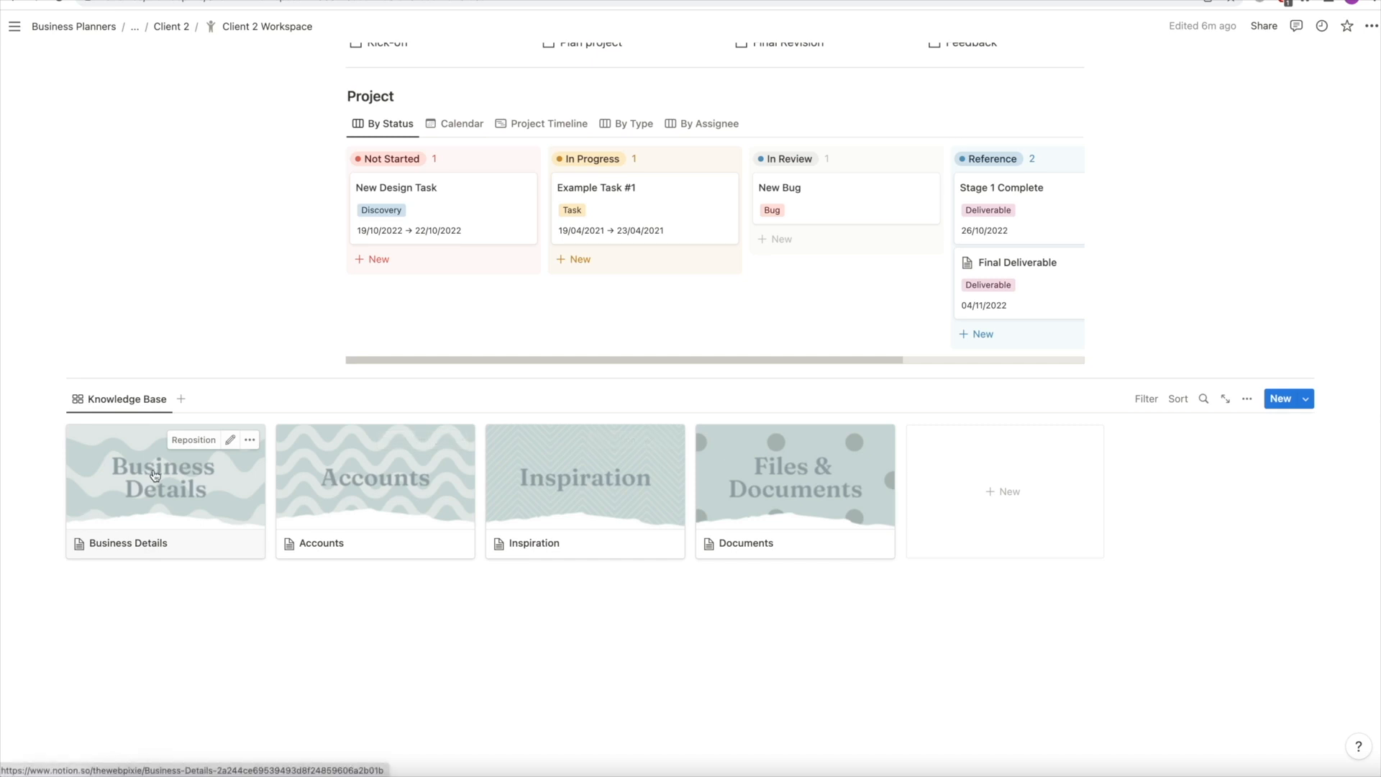
left_click(155, 476)
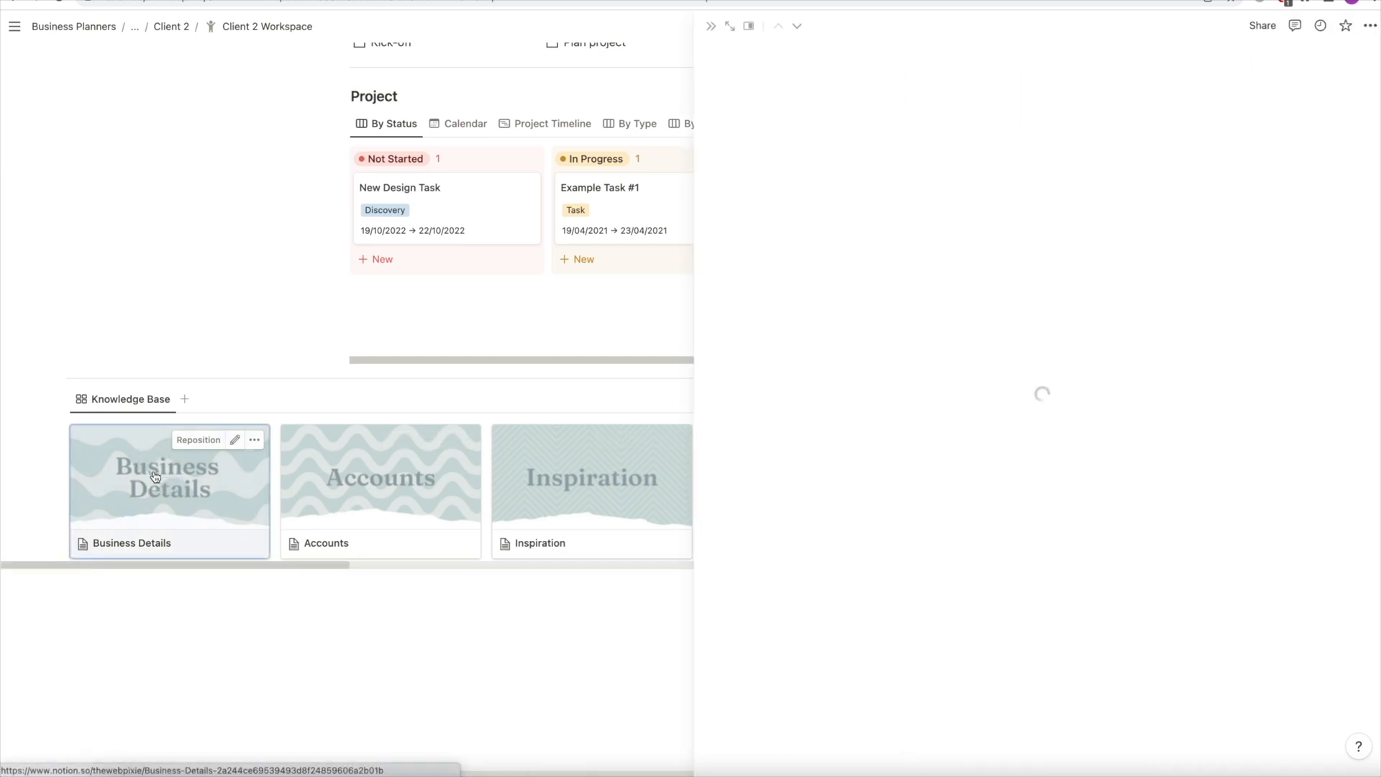
scroll(953, 573, "down", 3)
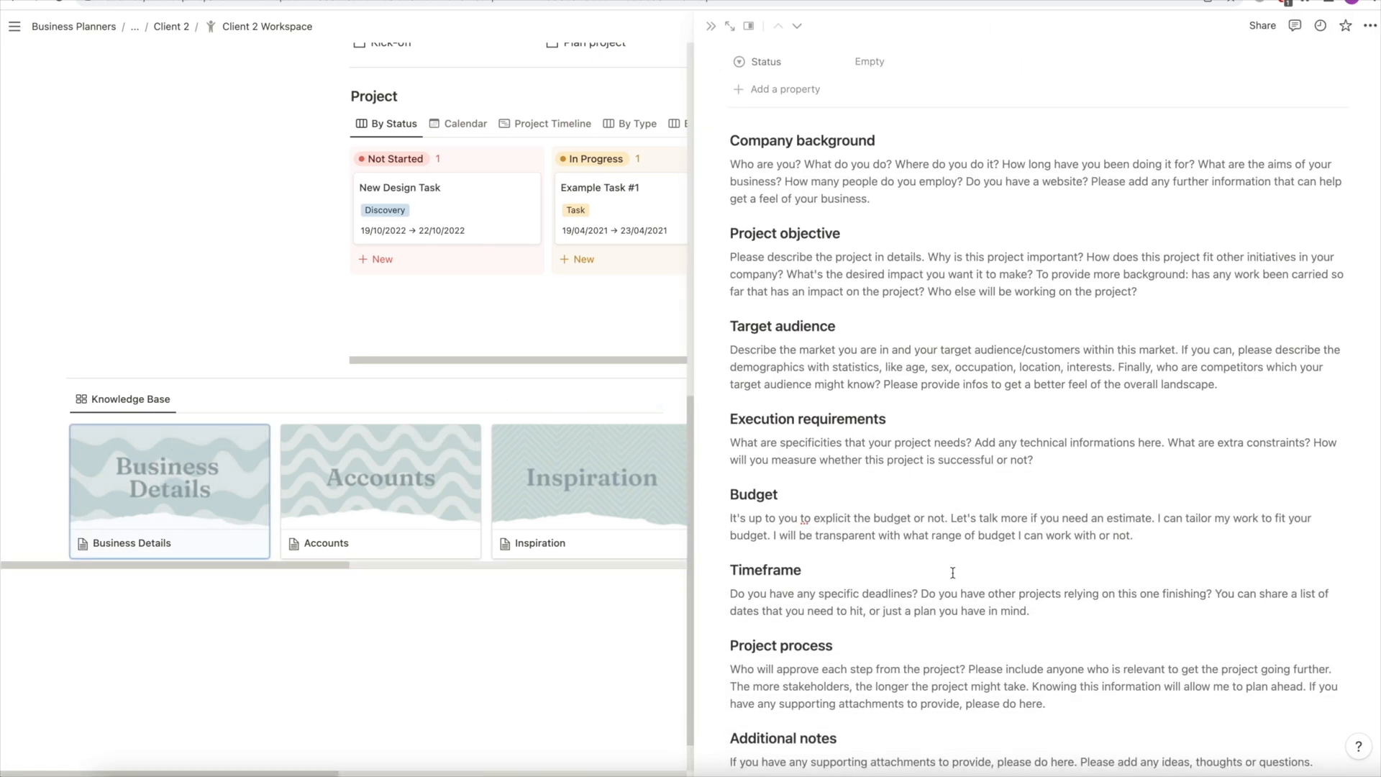
scroll(953, 573, "down", 1)
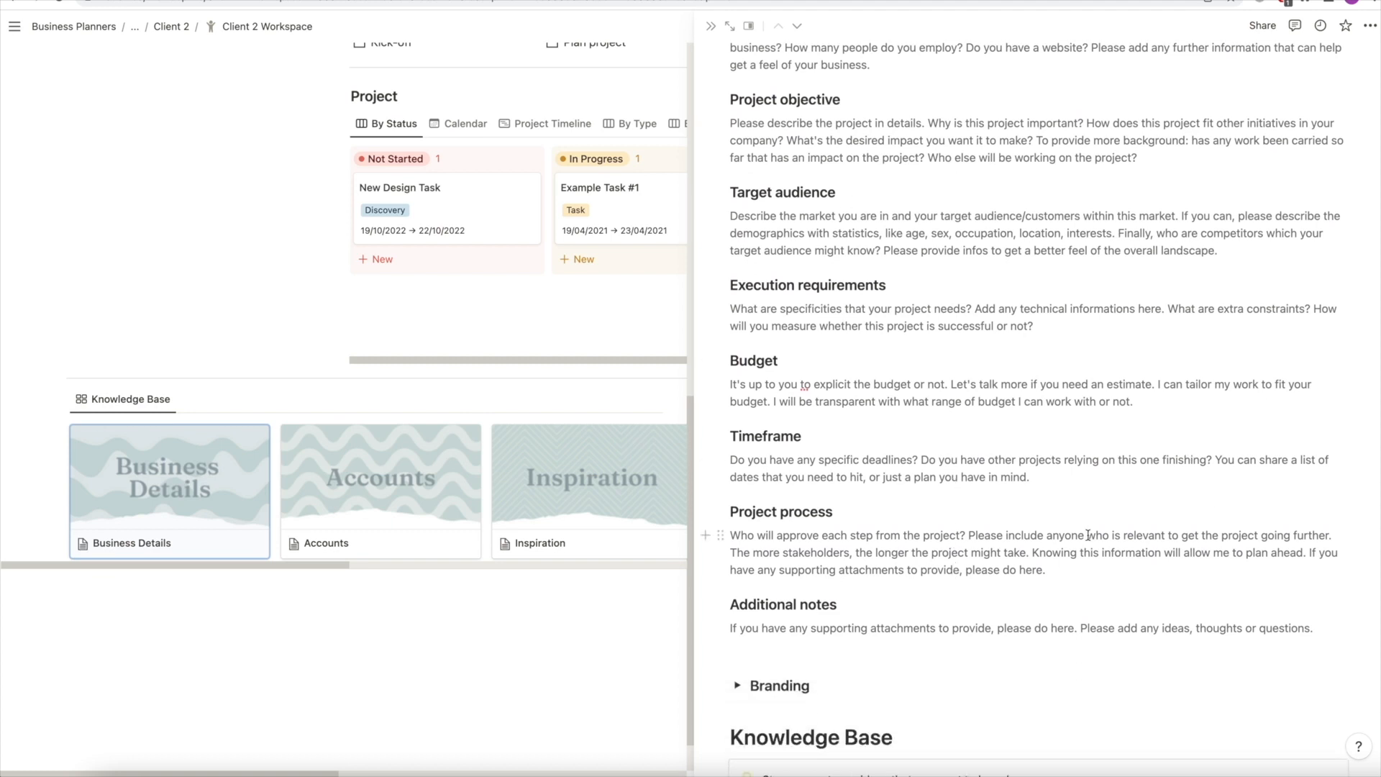
scroll(1088, 535, "down", 3)
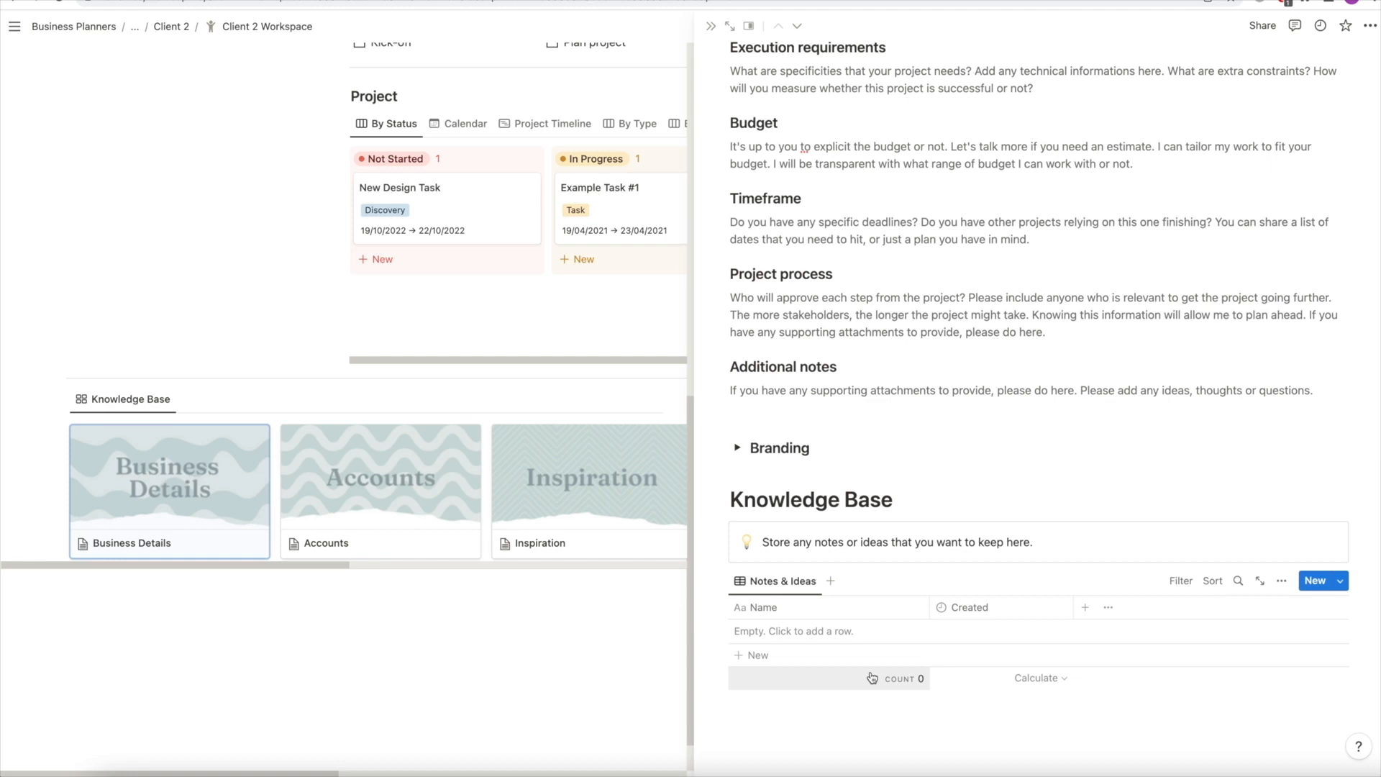
left_click(711, 26)
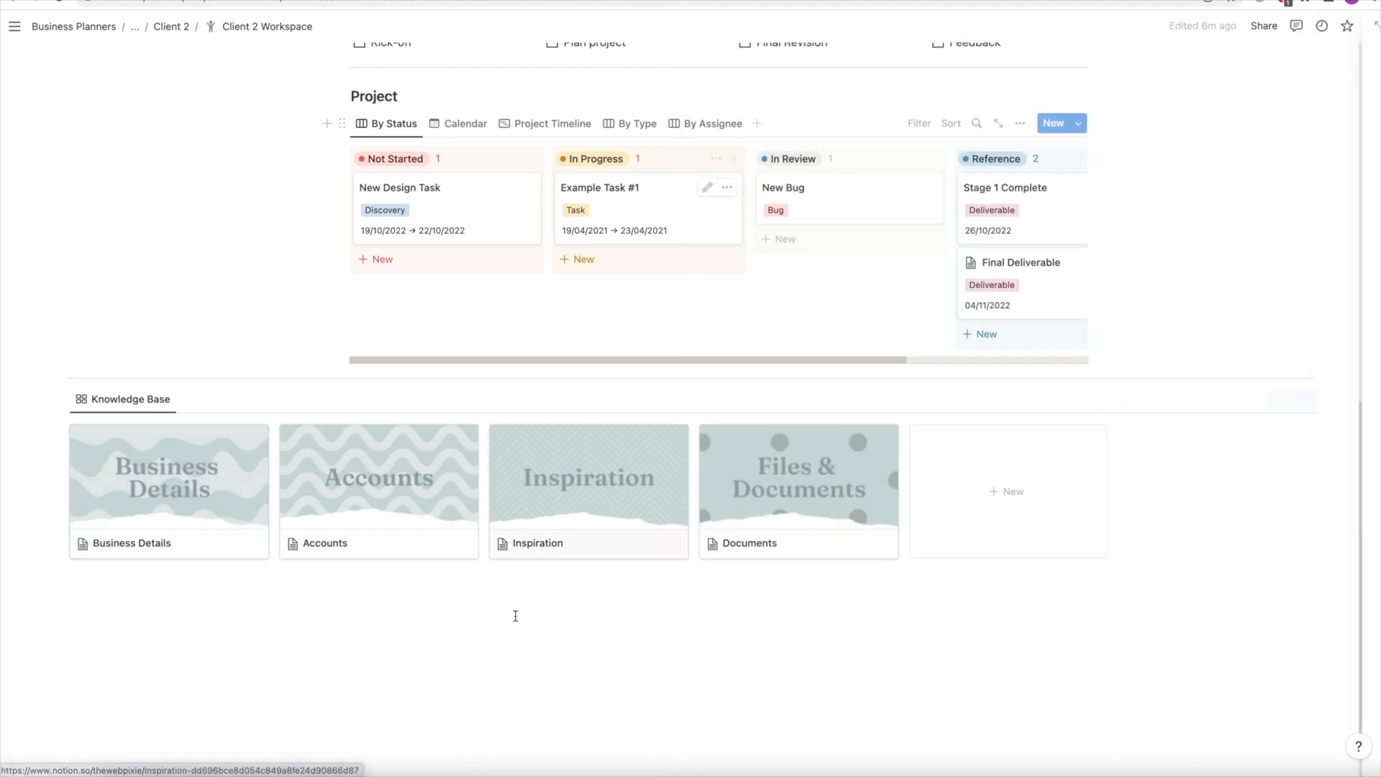
View the Inspiration and Accounts pages from the Knowledge Base one after the other, closing each side preview
left_click(542, 489)
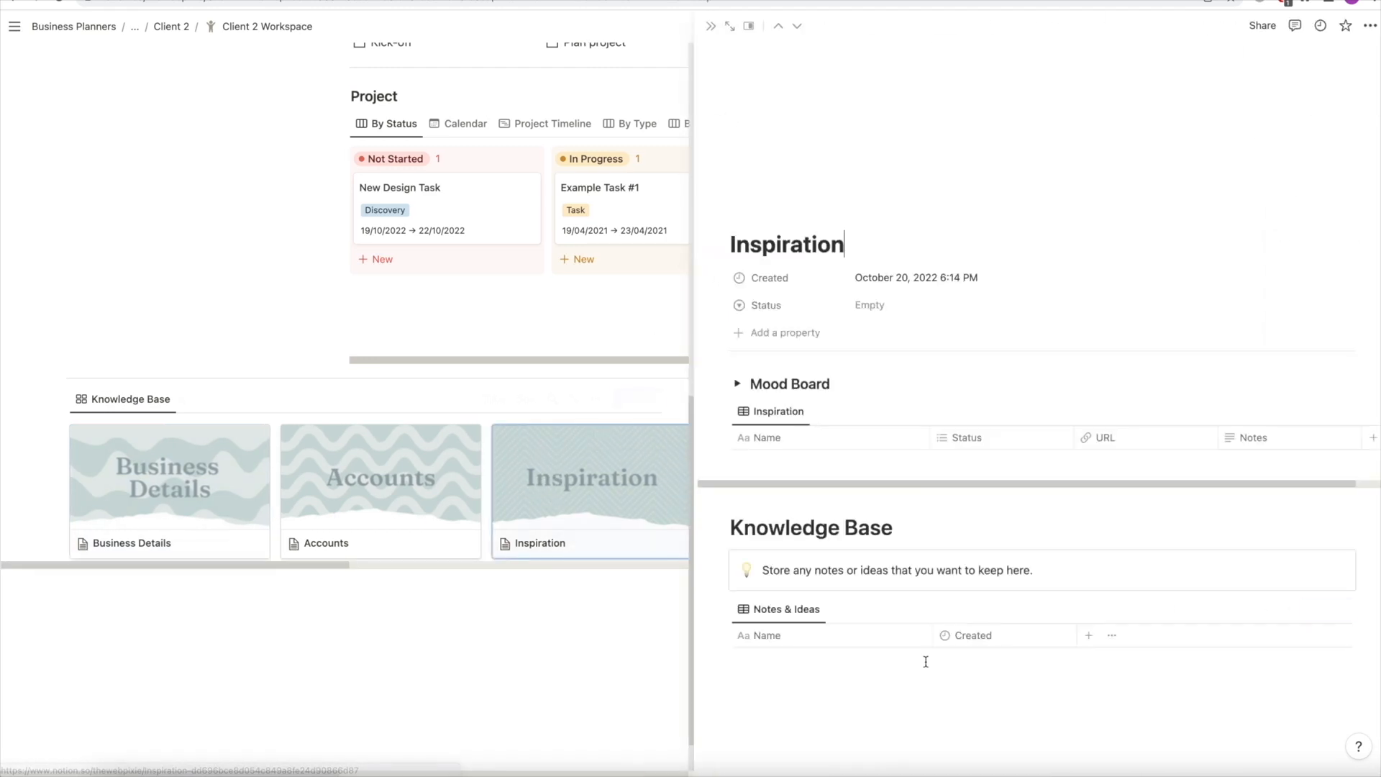
scroll(921, 651, "down", 2)
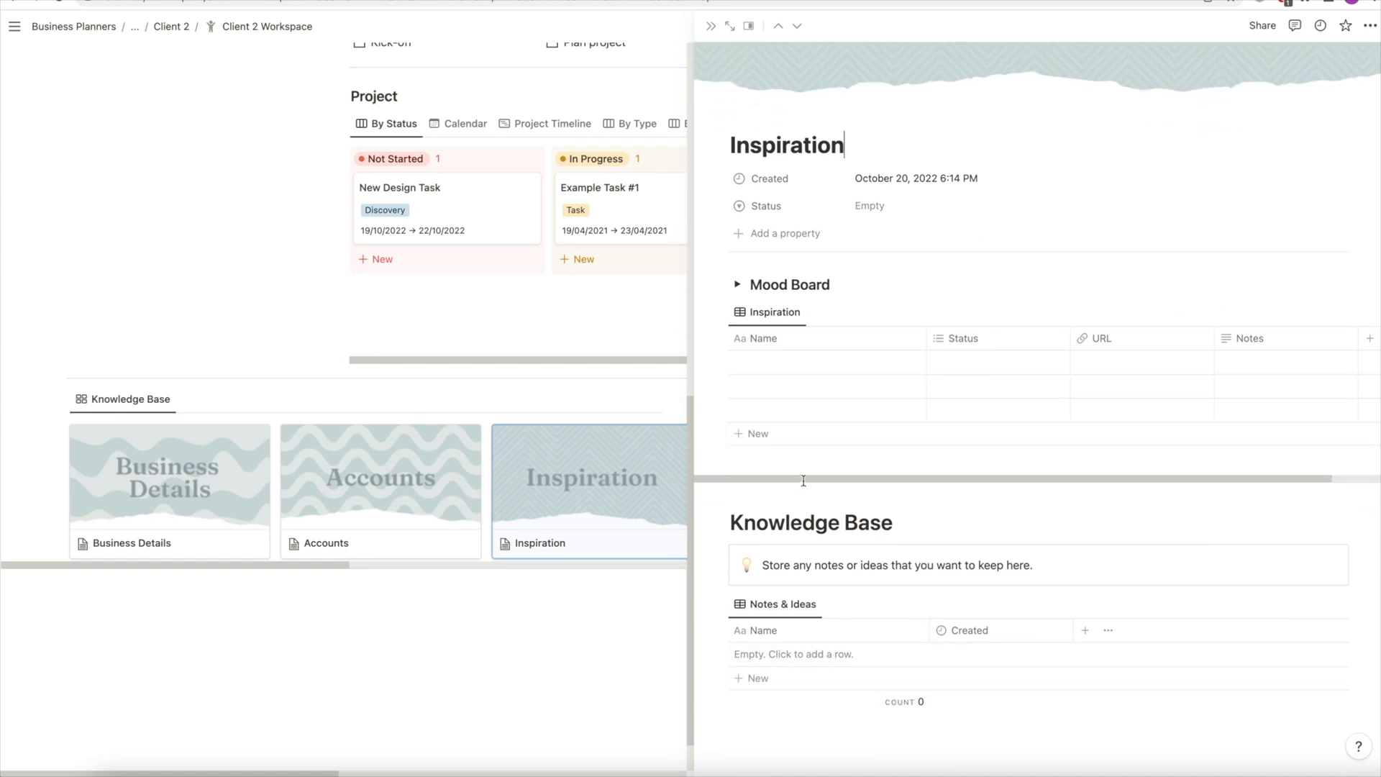
left_click(711, 26)
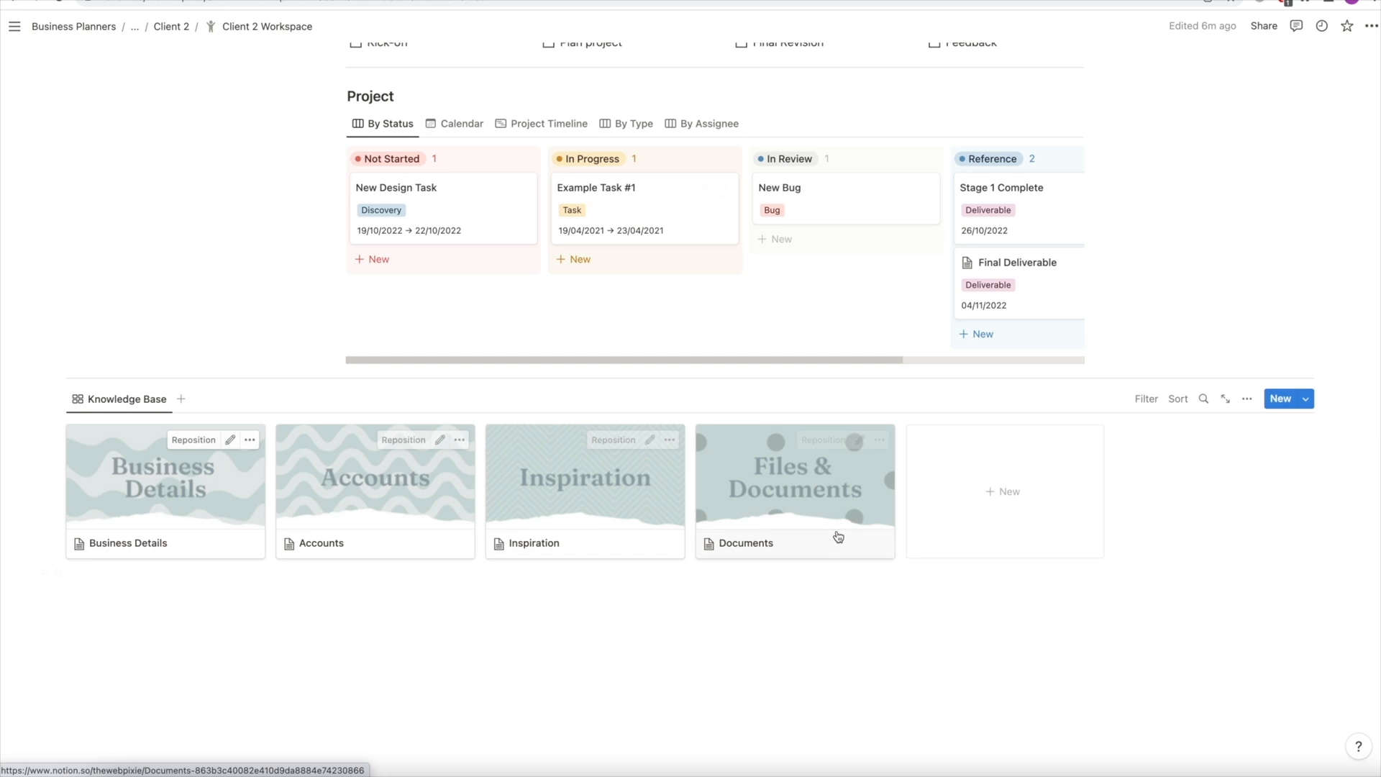
left_click(320, 491)
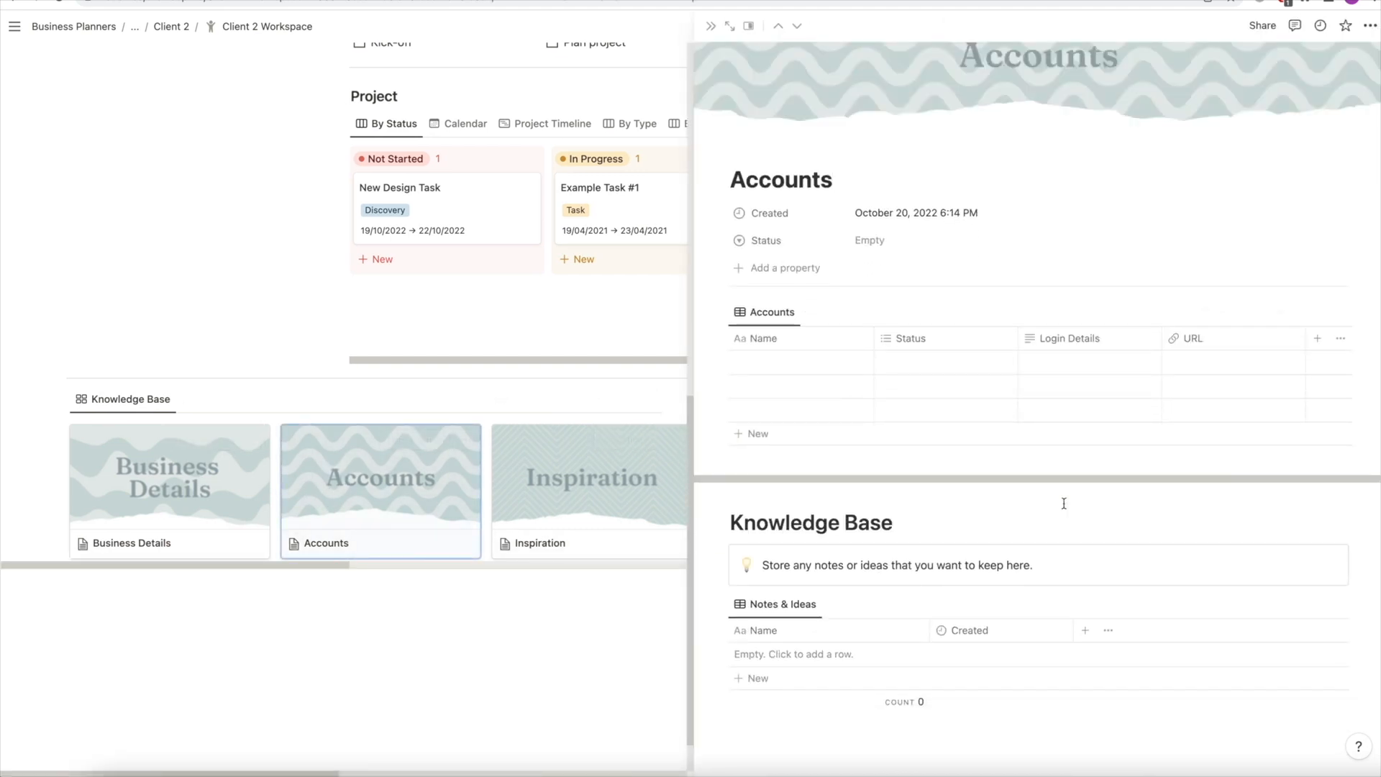
left_click(711, 26)
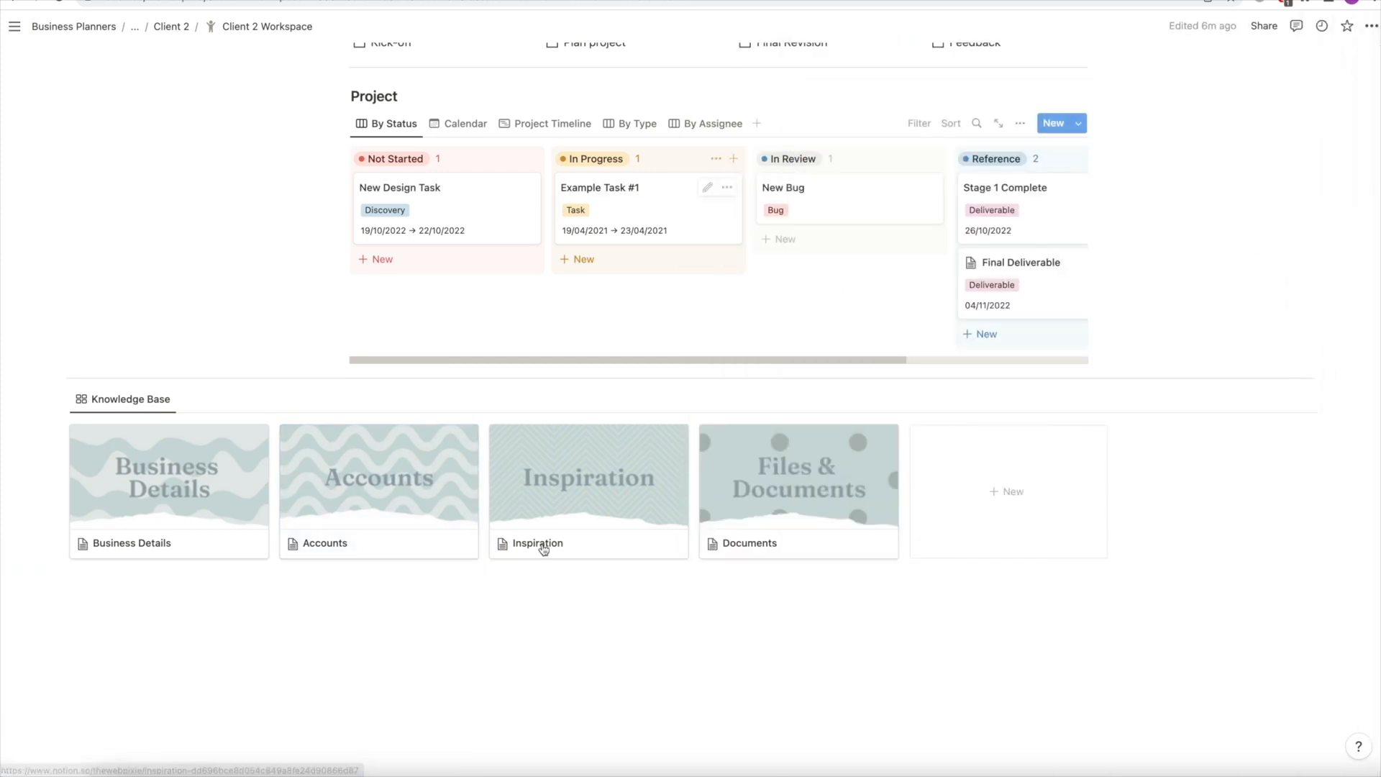
Go back to the internal Client 2 page and review its Documents and Timesheets & Invoicing sections
scroll(355, 632, "up", 5)
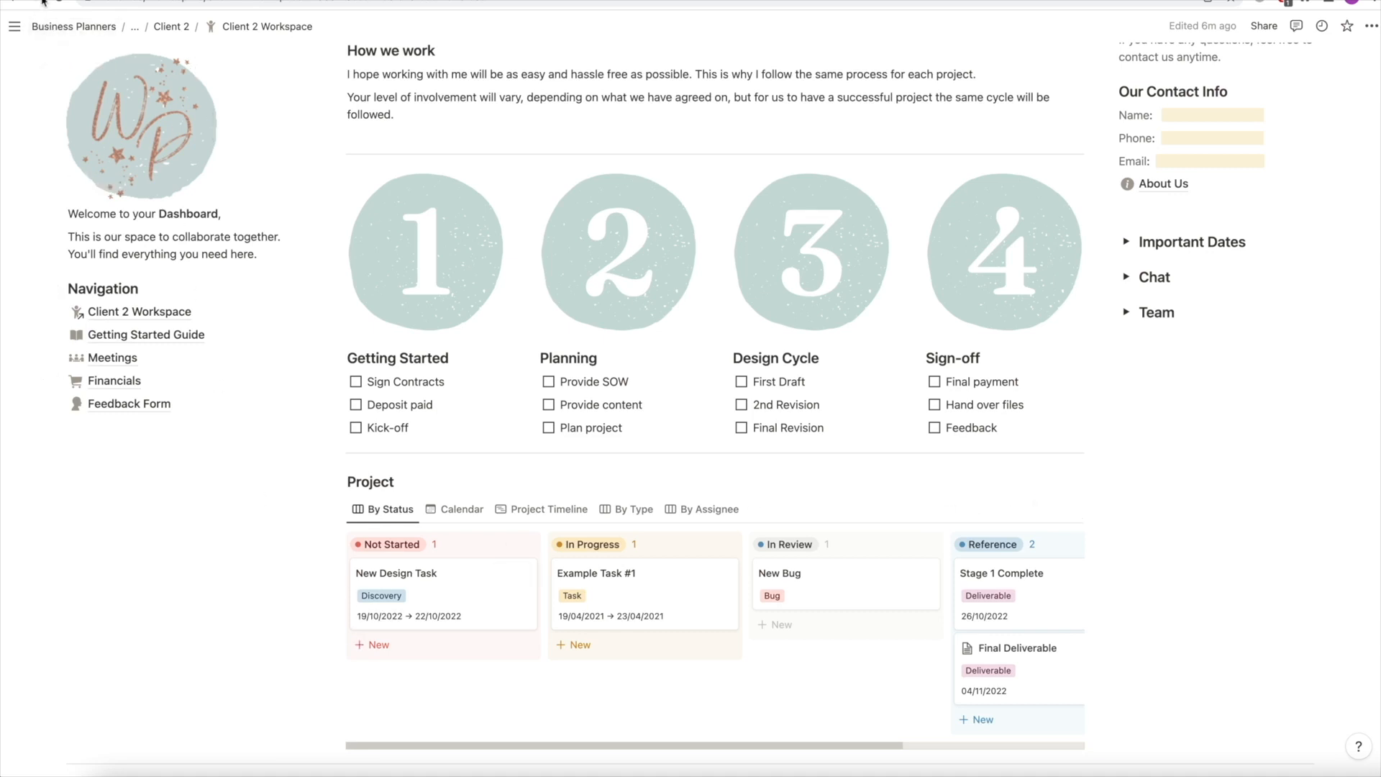
left_click(134, 29)
left_click(118, 49)
left_click(523, 517)
scroll(538, 461, "down", 15)
scroll(539, 460, "down", 3)
scroll(537, 460, "up", 10)
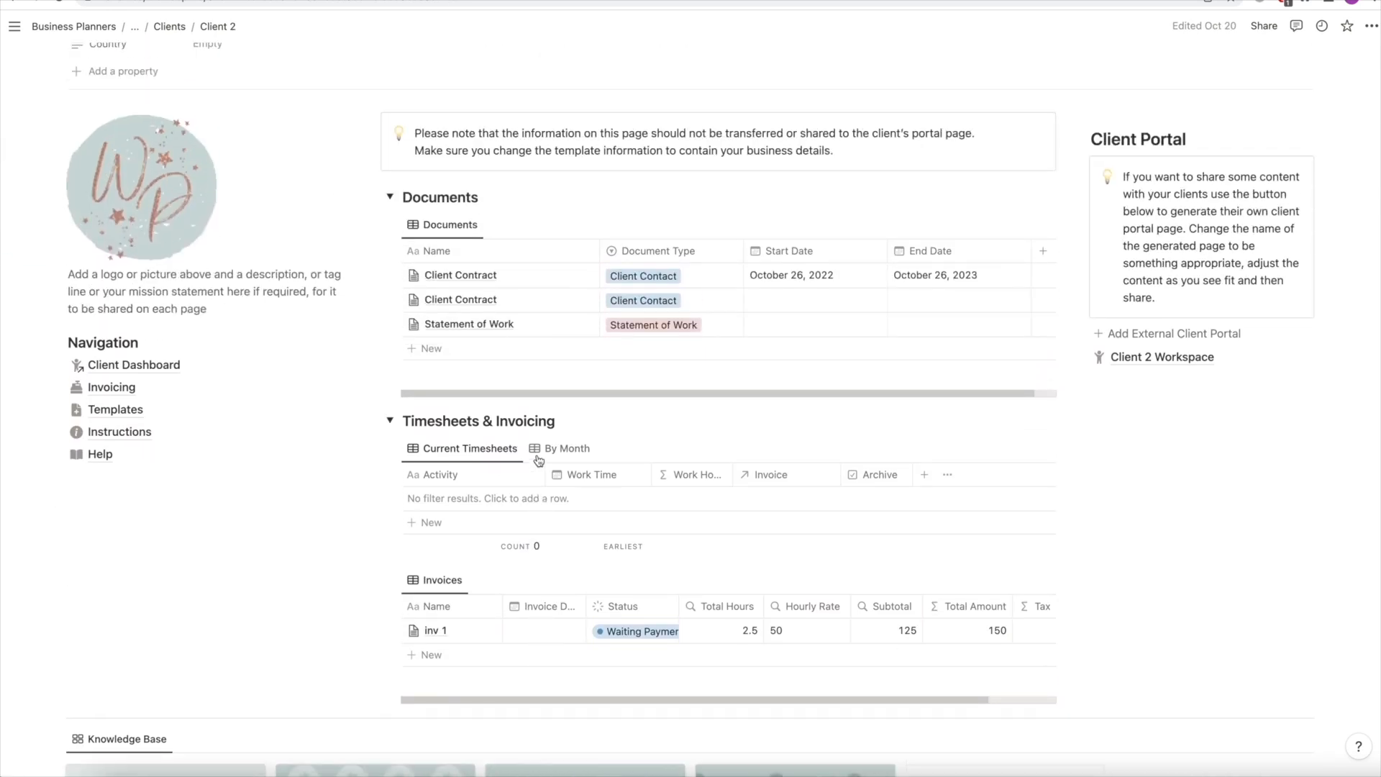
scroll(538, 460, "down", 1)
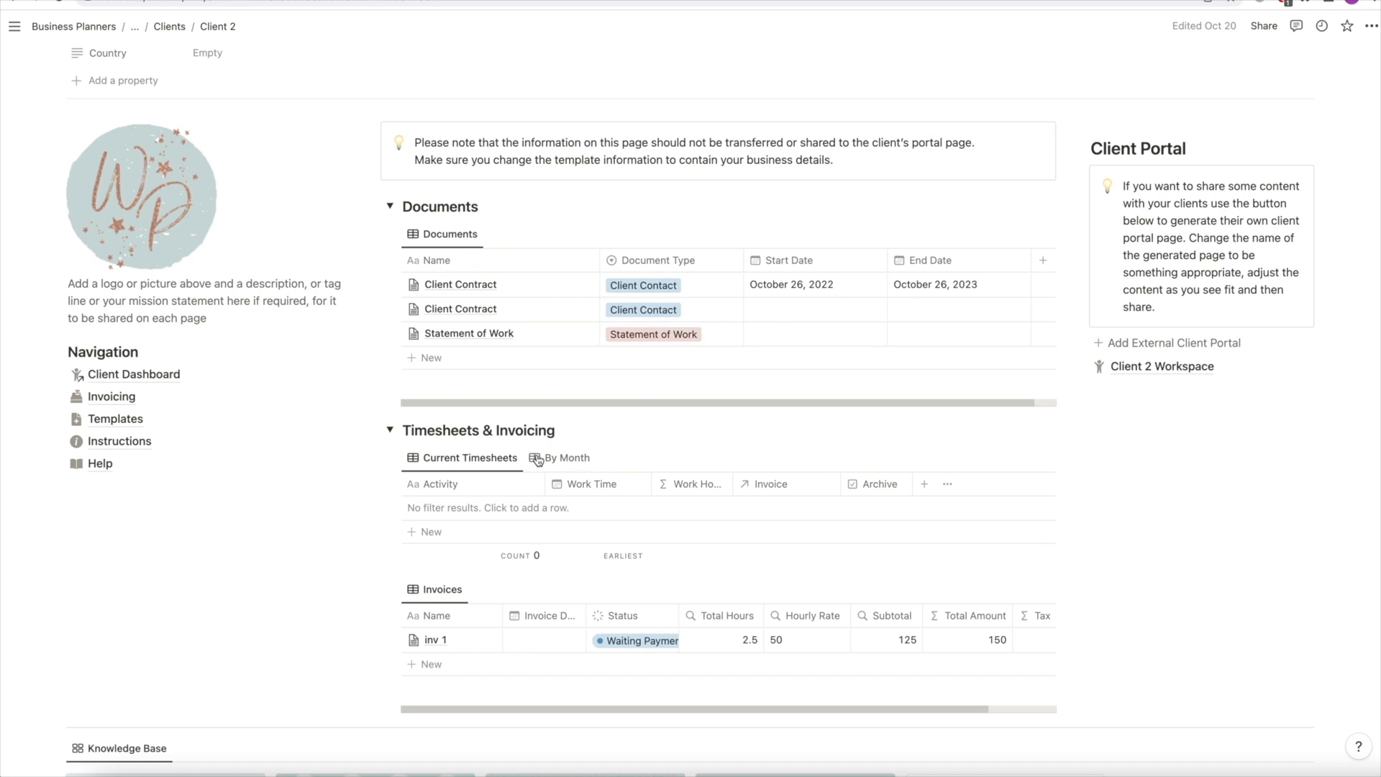
scroll(538, 460, "down", 1)
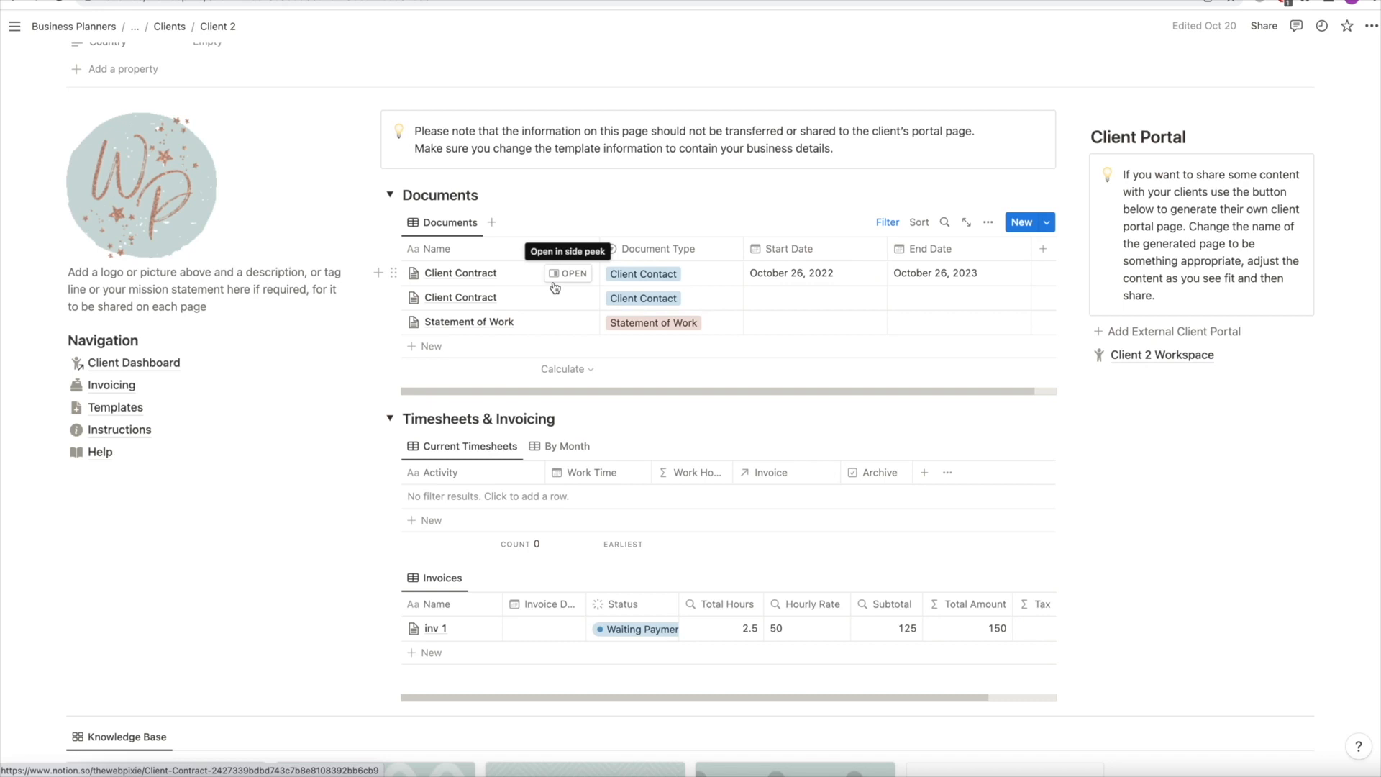
Add a Current Timesheets entry named "did some work" and open its page in the side preview
left_click(430, 522)
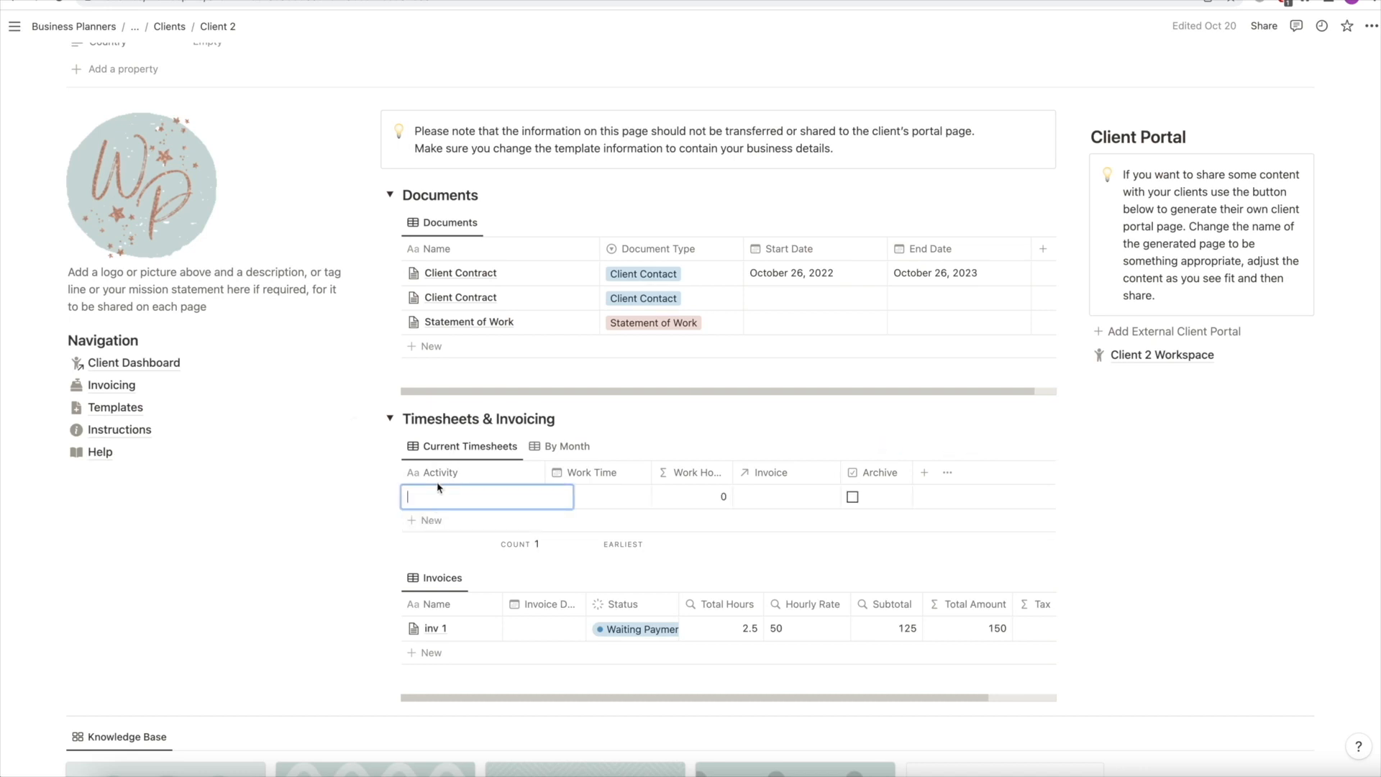
type("did ")
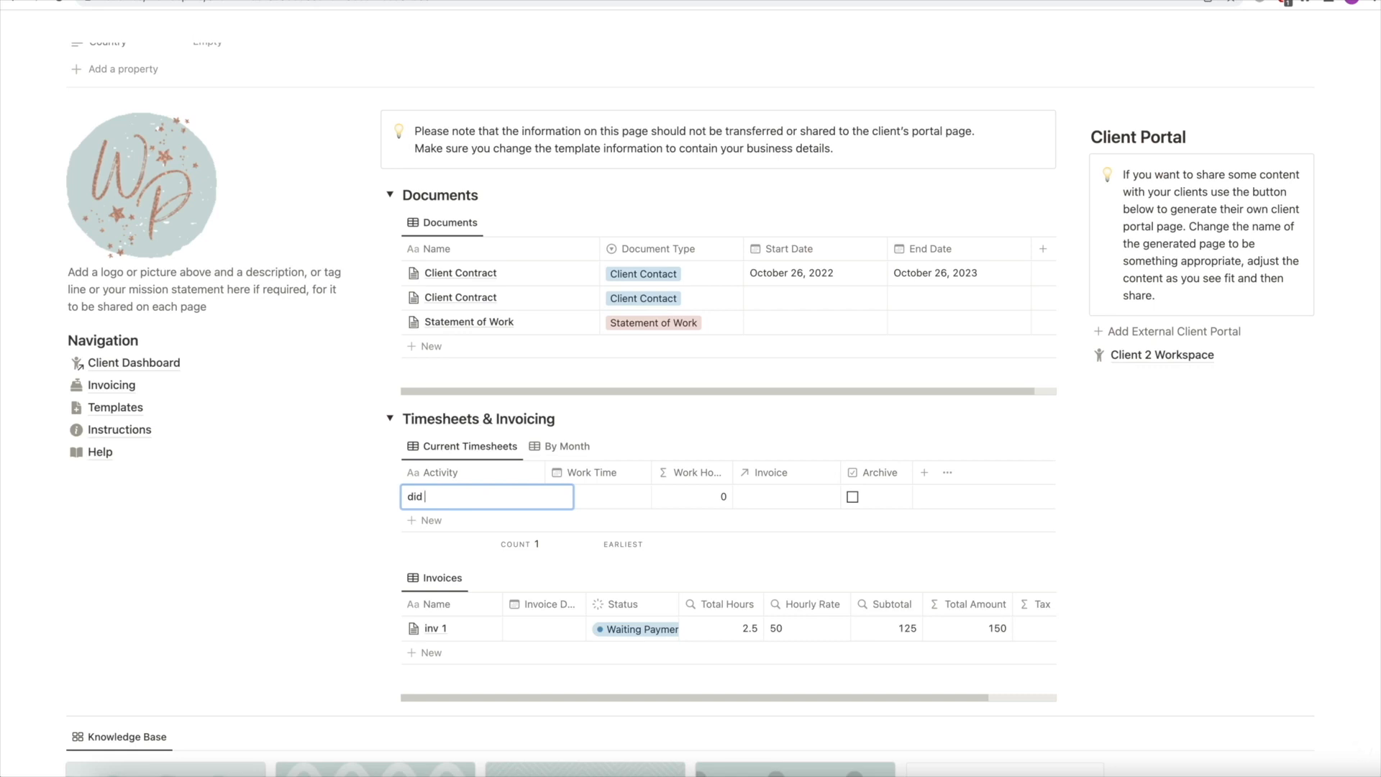
type("some work")
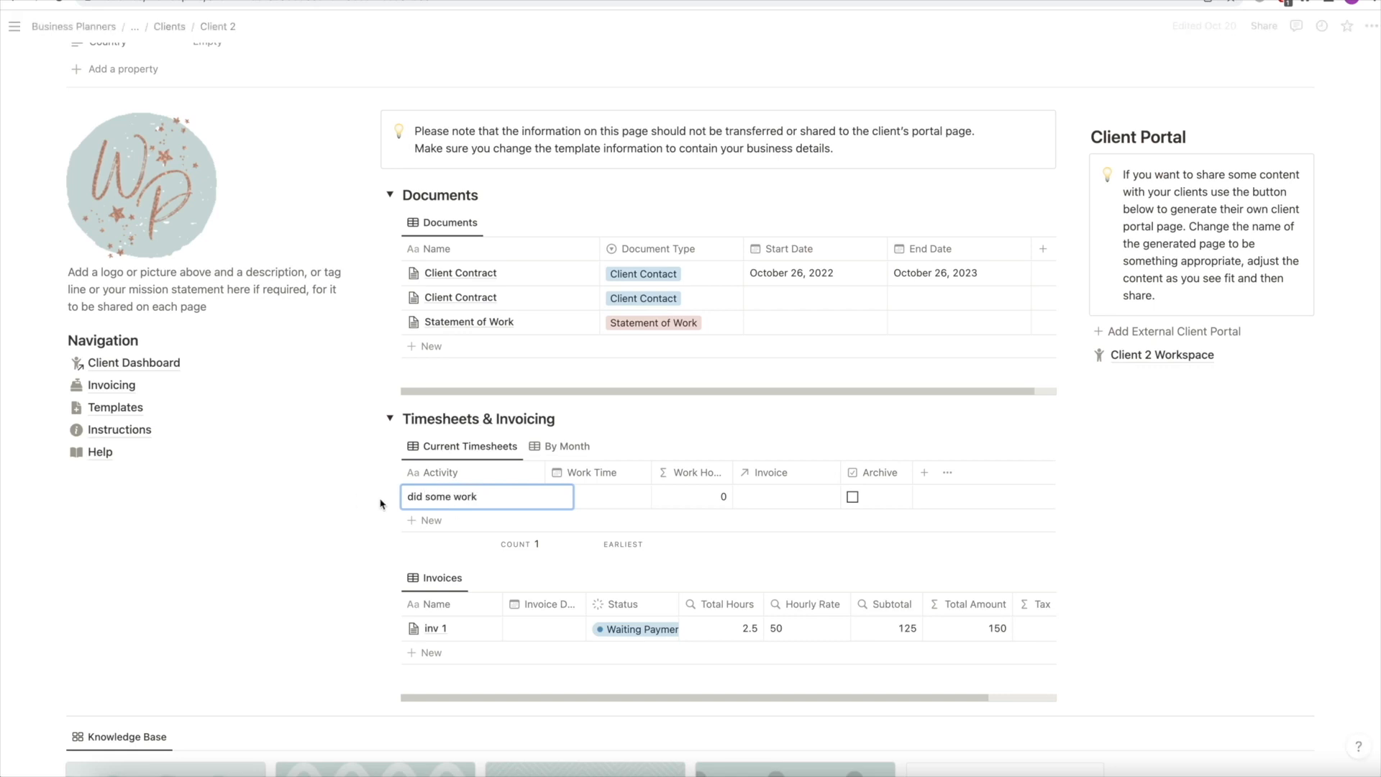
left_click(520, 496)
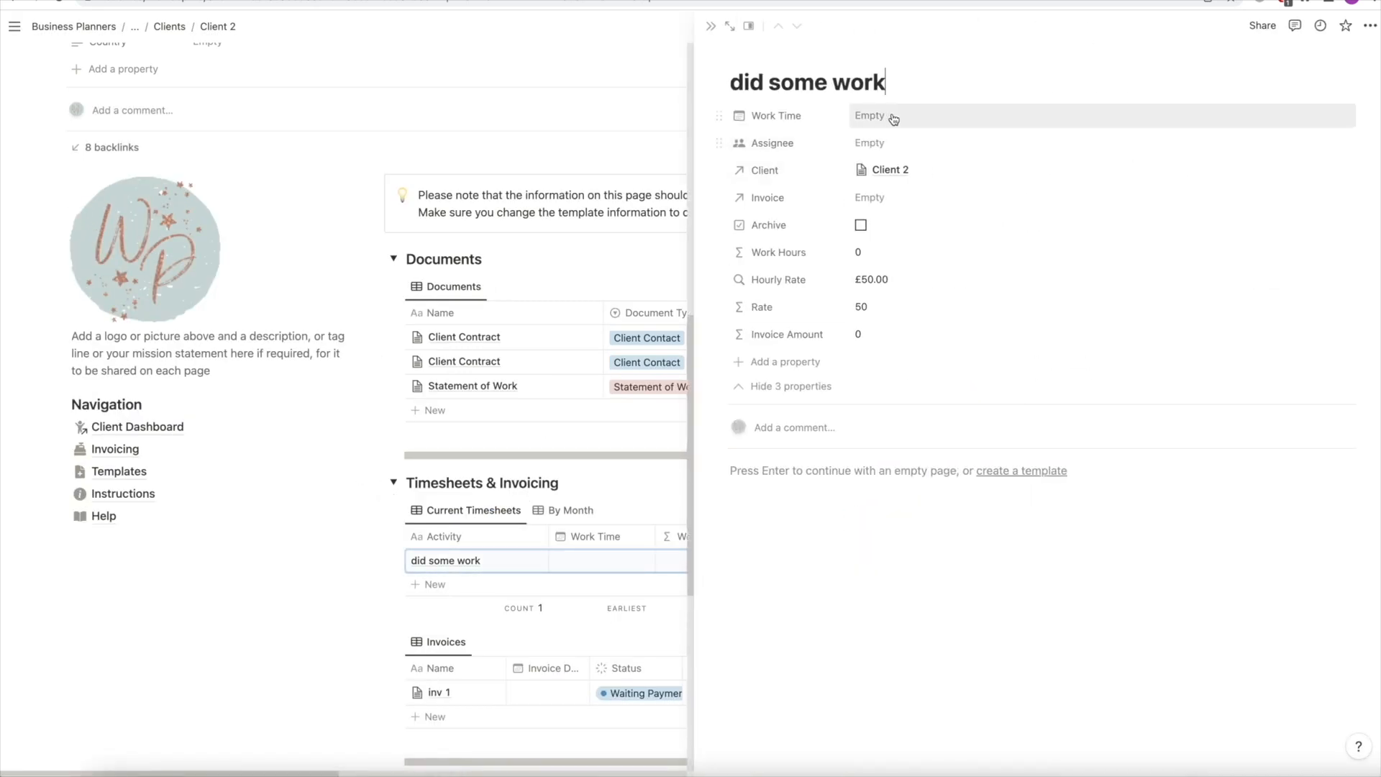
Set the entry's Work Time to October 26, 2022, with an end date and times from 9:00 AM to 11:15 AM
left_click(871, 115)
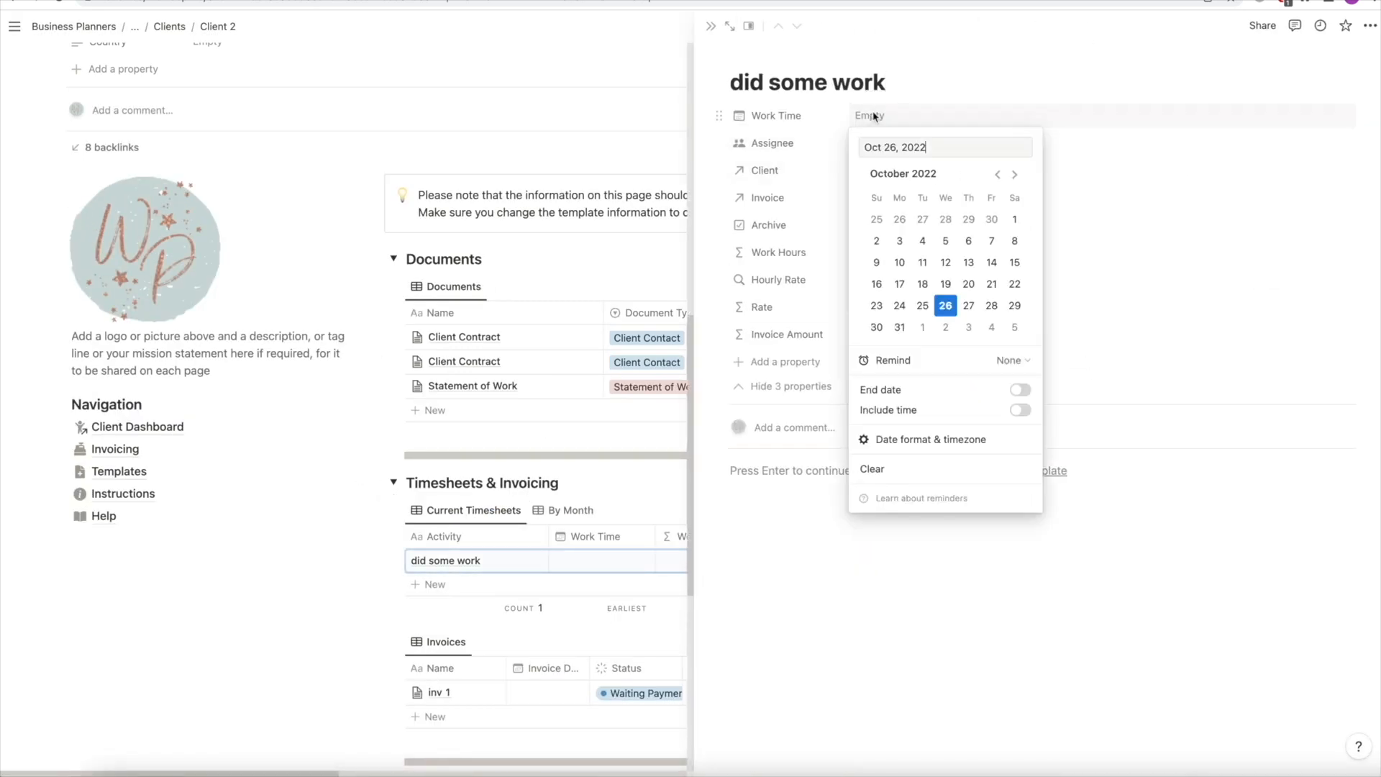
left_click(1020, 389)
left_click(1020, 410)
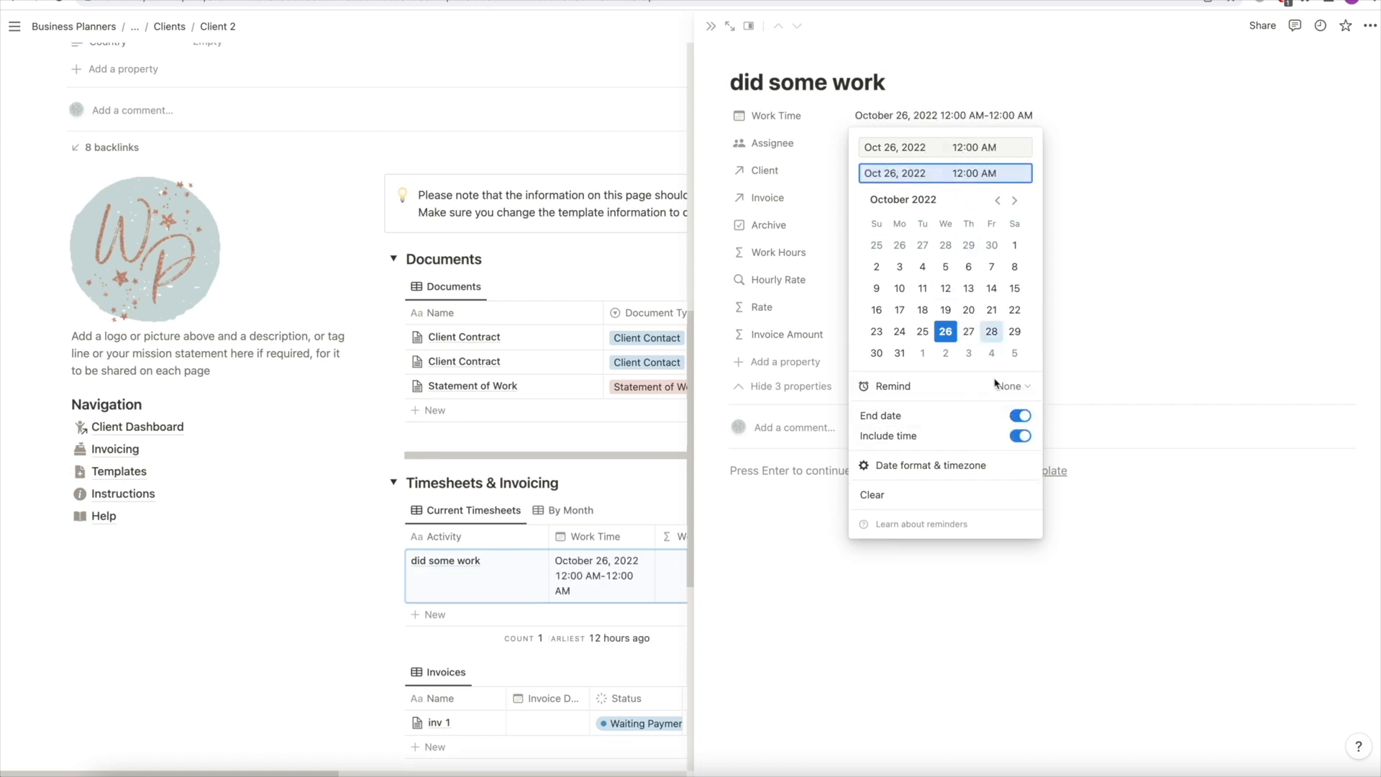
left_click(960, 149)
left_click_drag(961, 149, 951, 148)
type("9")
left_click(961, 172)
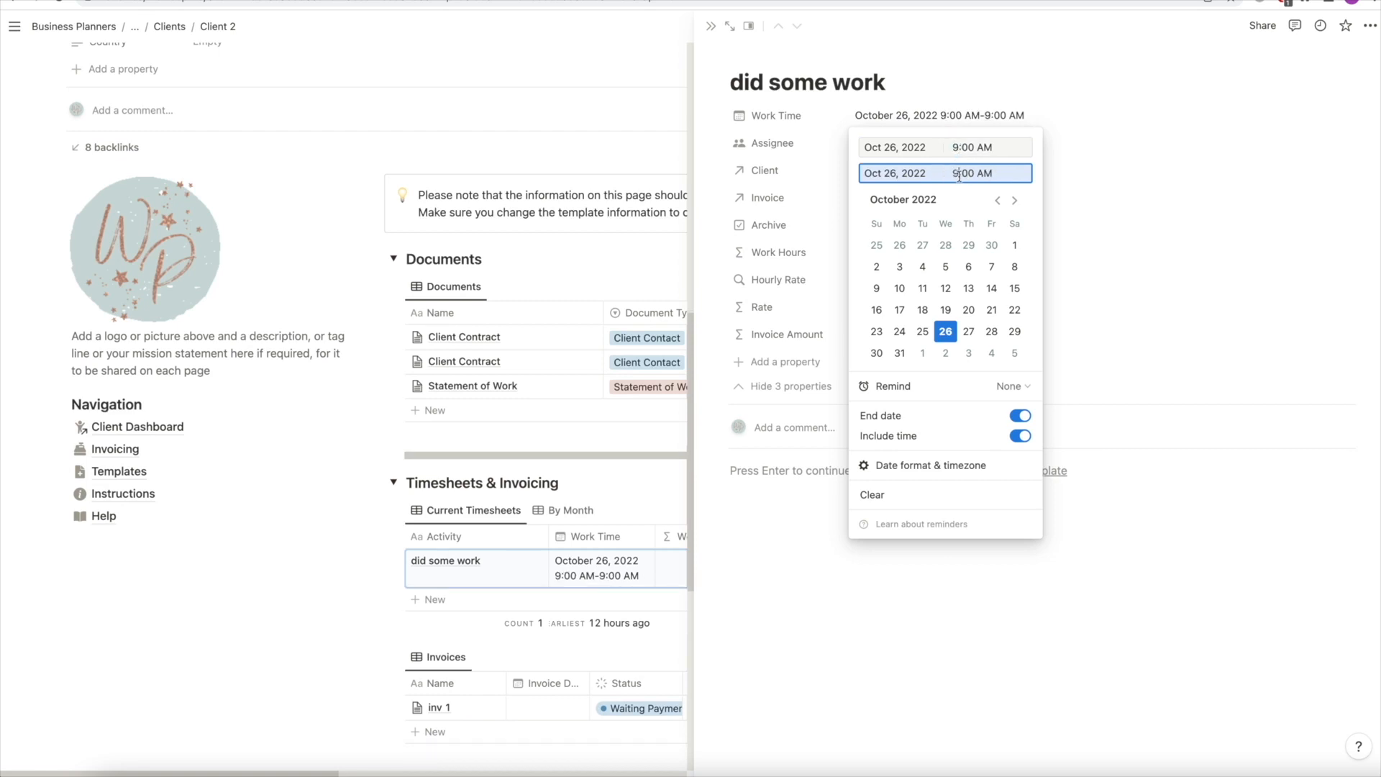
left_click_drag(964, 172, 955, 173)
type("11")
left_click(976, 174)
type("15")
left_click(1126, 185)
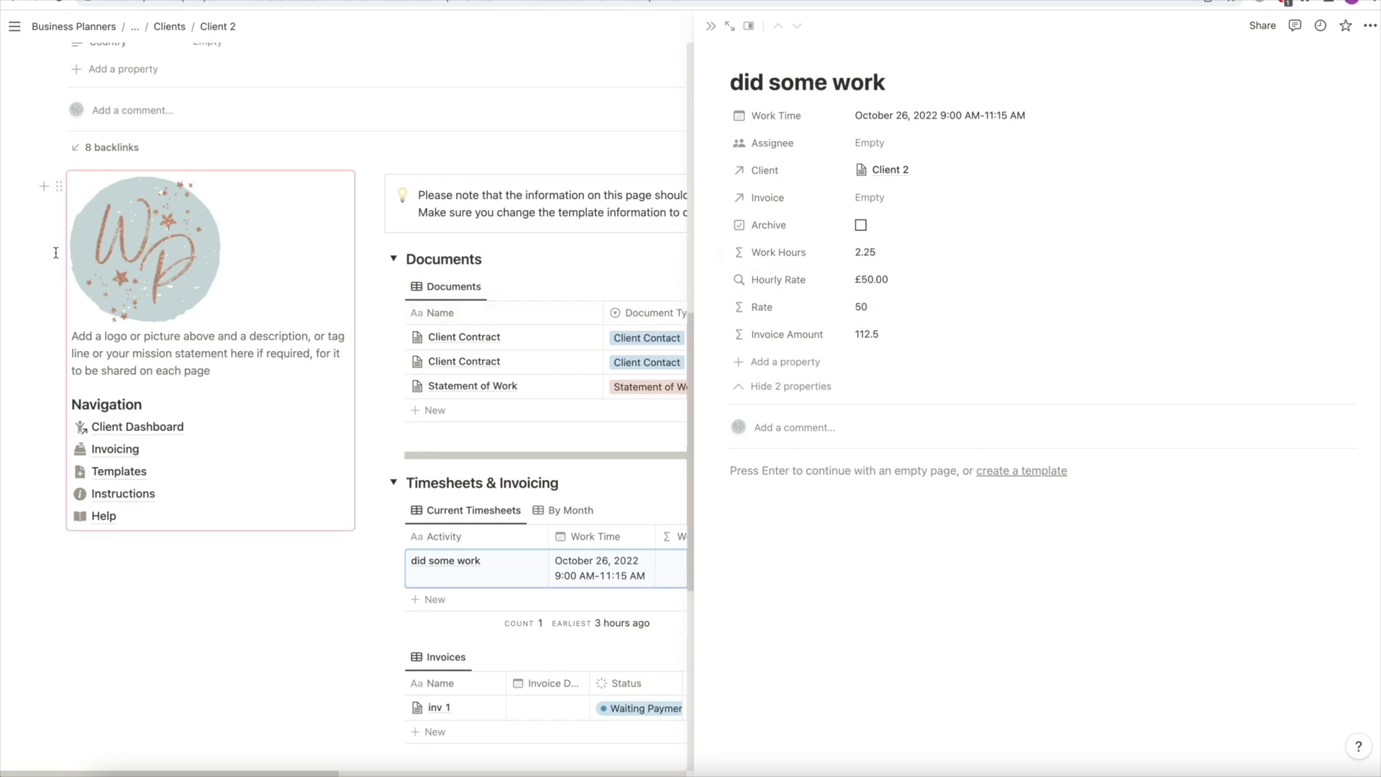
Check the Hourly Rate property on the Client 2 page, then close the timesheet entry's preview and return to the timesheets
scroll(349, 97, "up", 5)
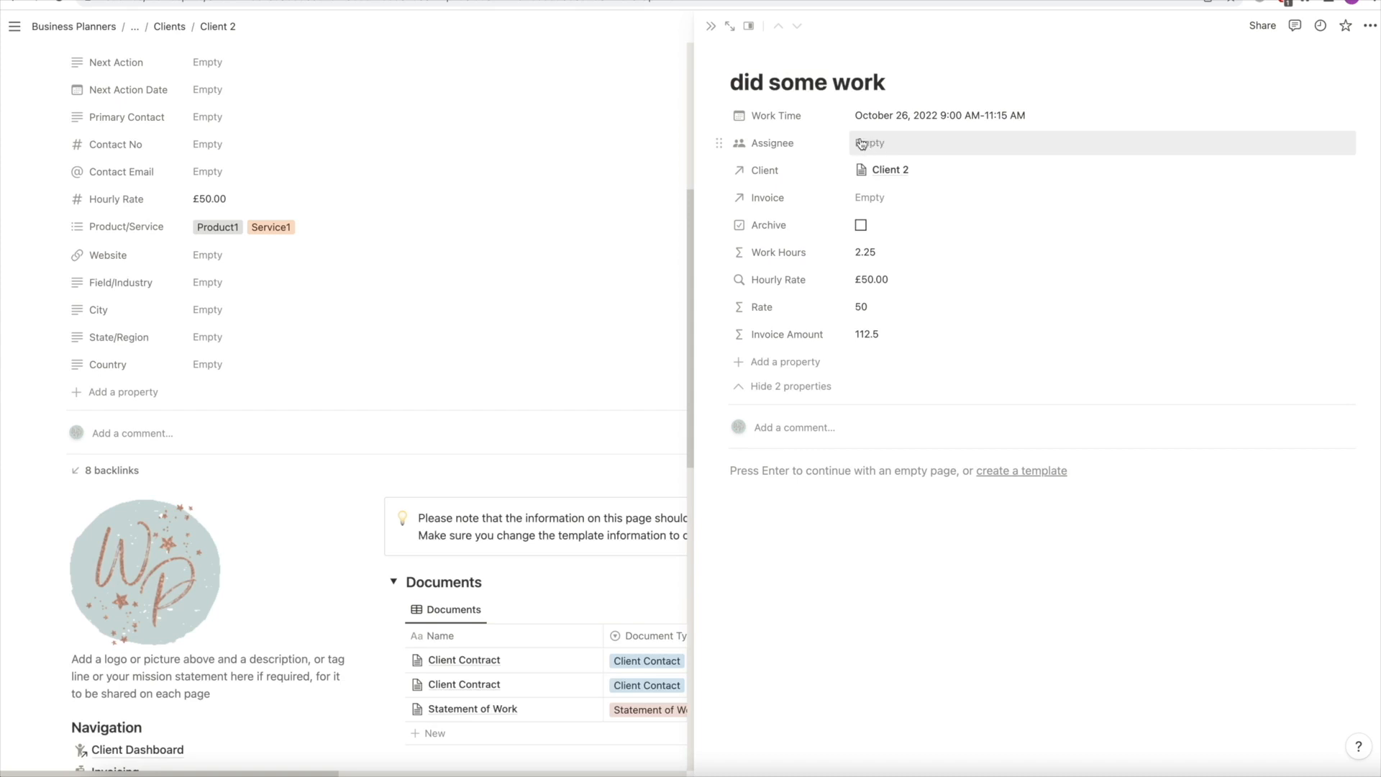
left_click(711, 26)
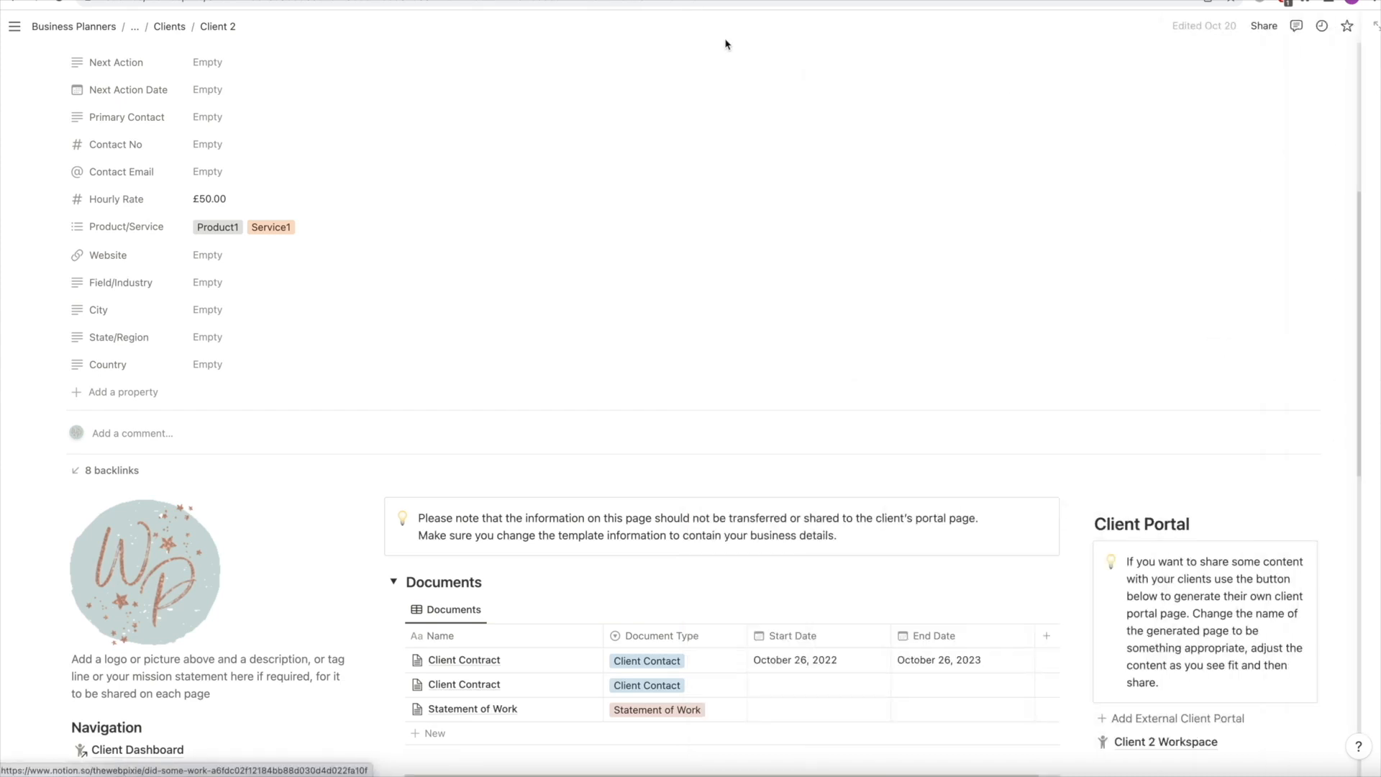
scroll(669, 391, "down", 8)
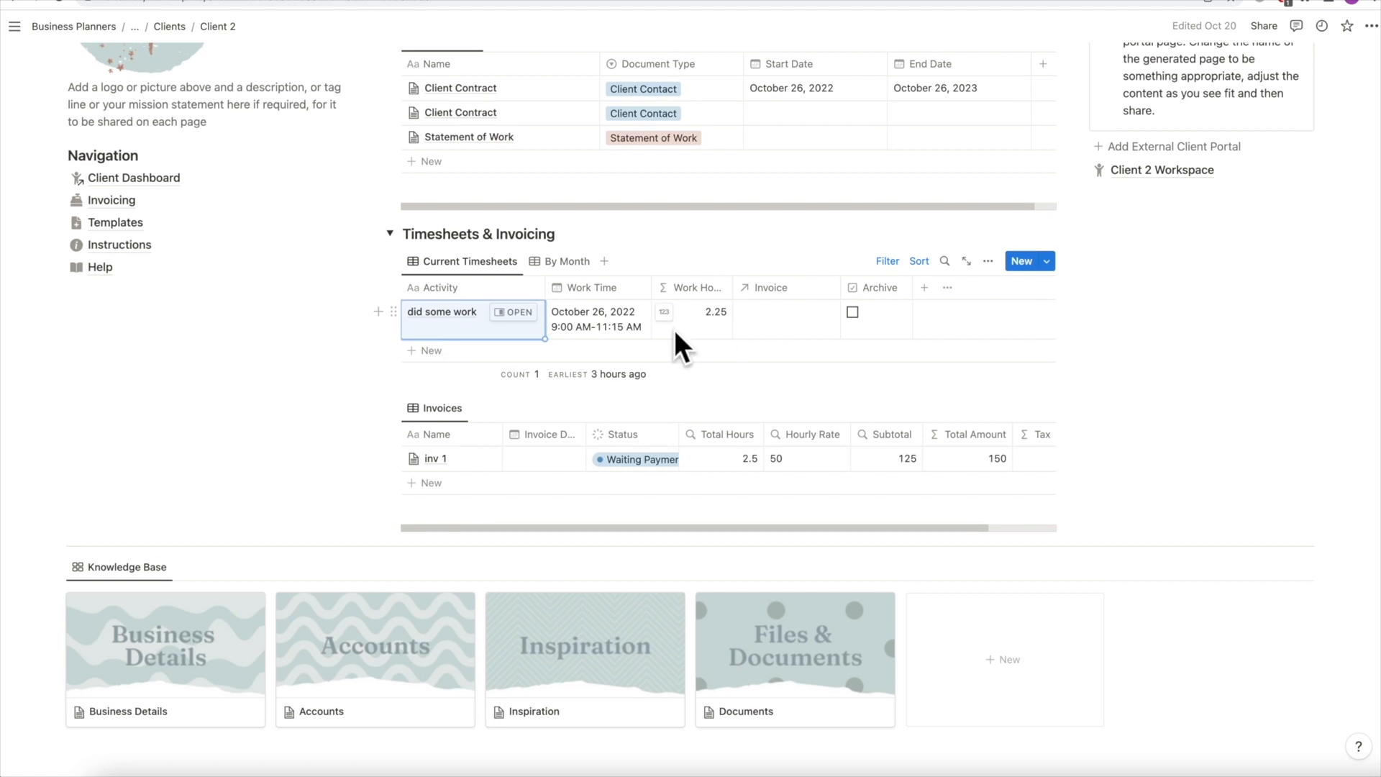
Add a second timesheet entry named "another" with Work Time on October 26, 2022, from 9:00 AM to 11:00 AM
left_click(454, 353)
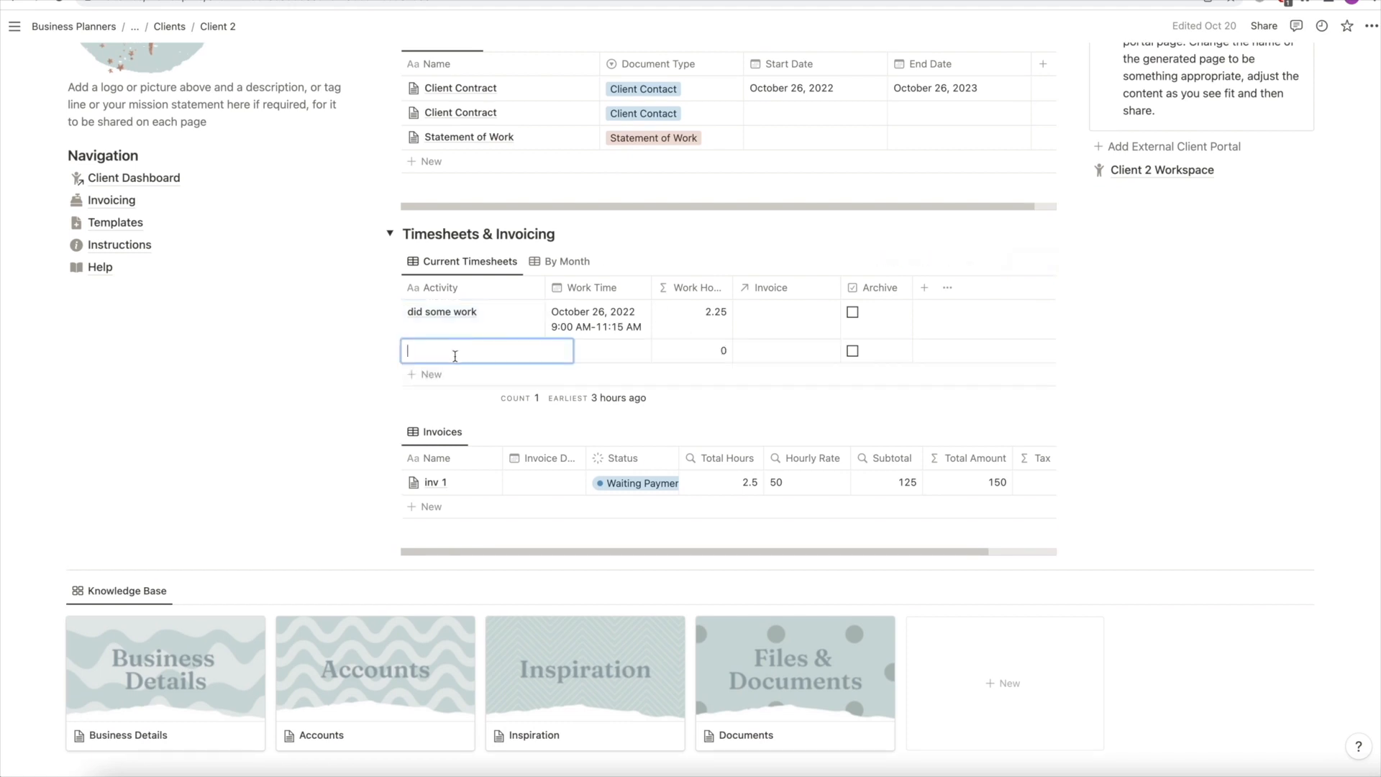
type("another")
key("Return")
left_click(597, 351)
left_click(716, 624)
left_click(716, 665)
left_click(652, 377)
type("9")
key("Tab")
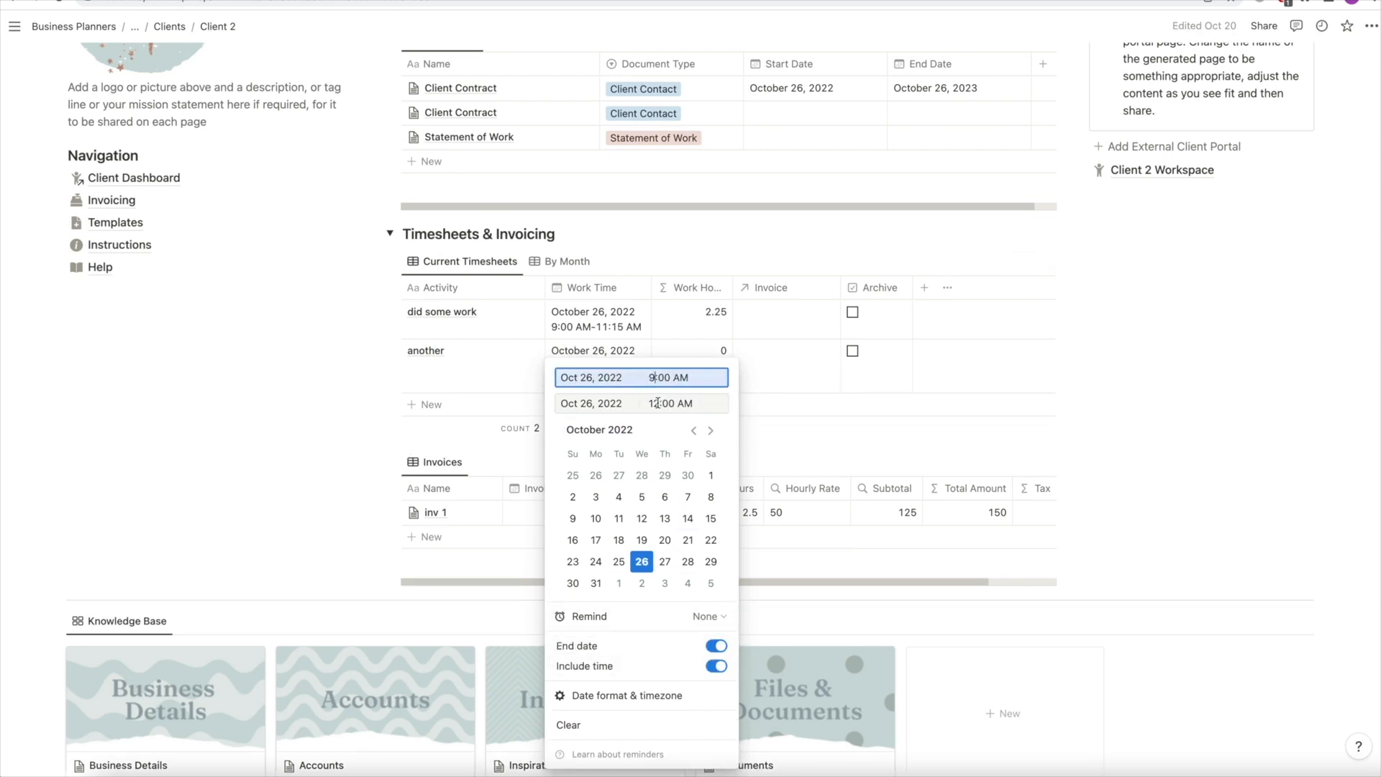
type("11")
left_click(268, 407)
Open the Invoicing page and expand its Timesheets section
scroll(785, 280, "up", 3)
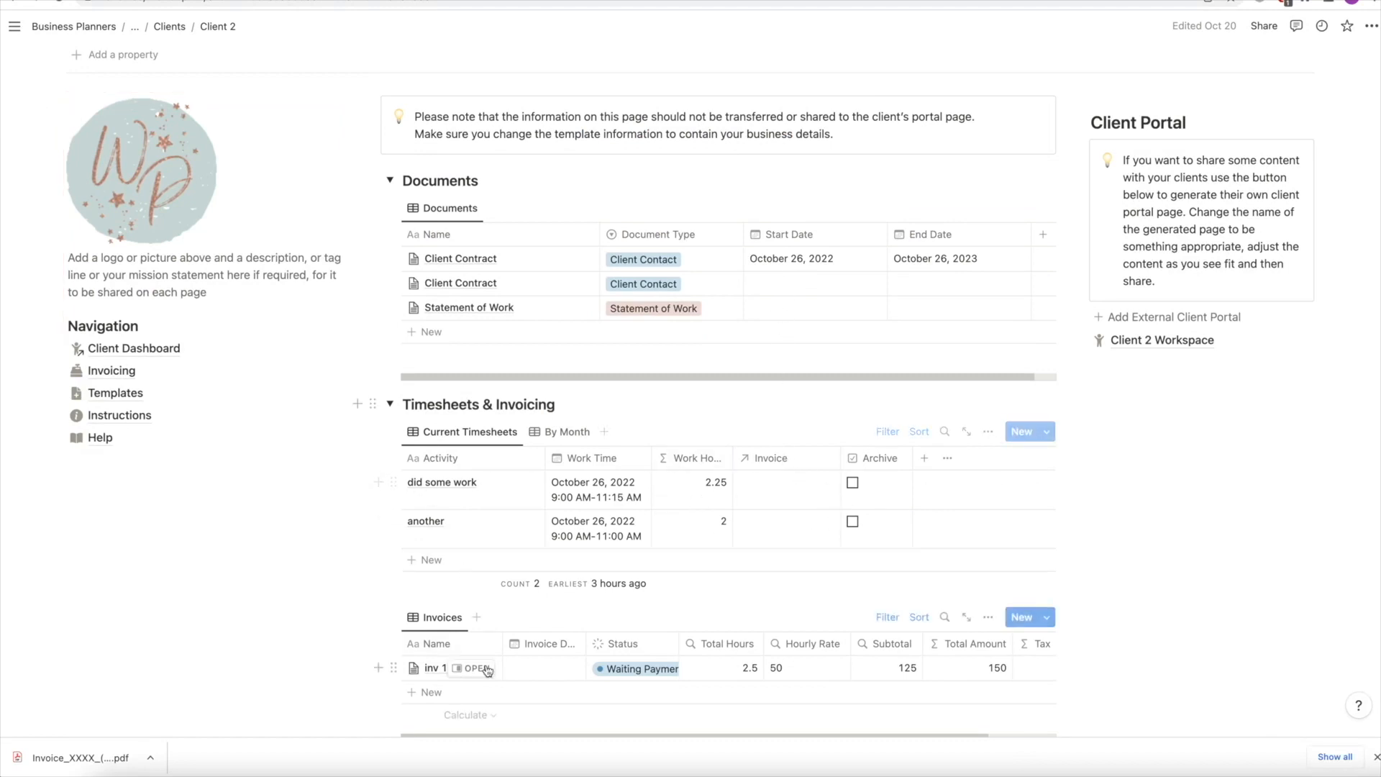
left_click(108, 371)
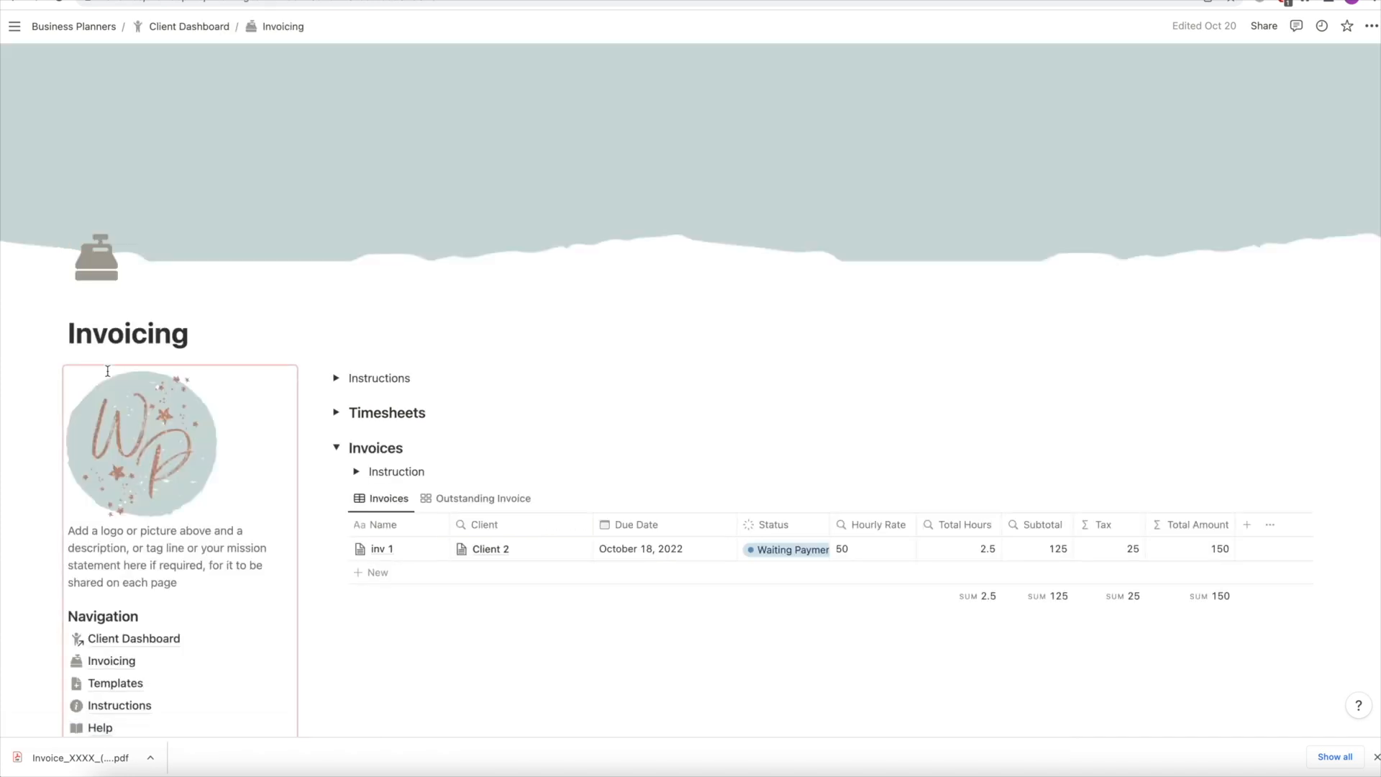
scroll(191, 509, "down", 5)
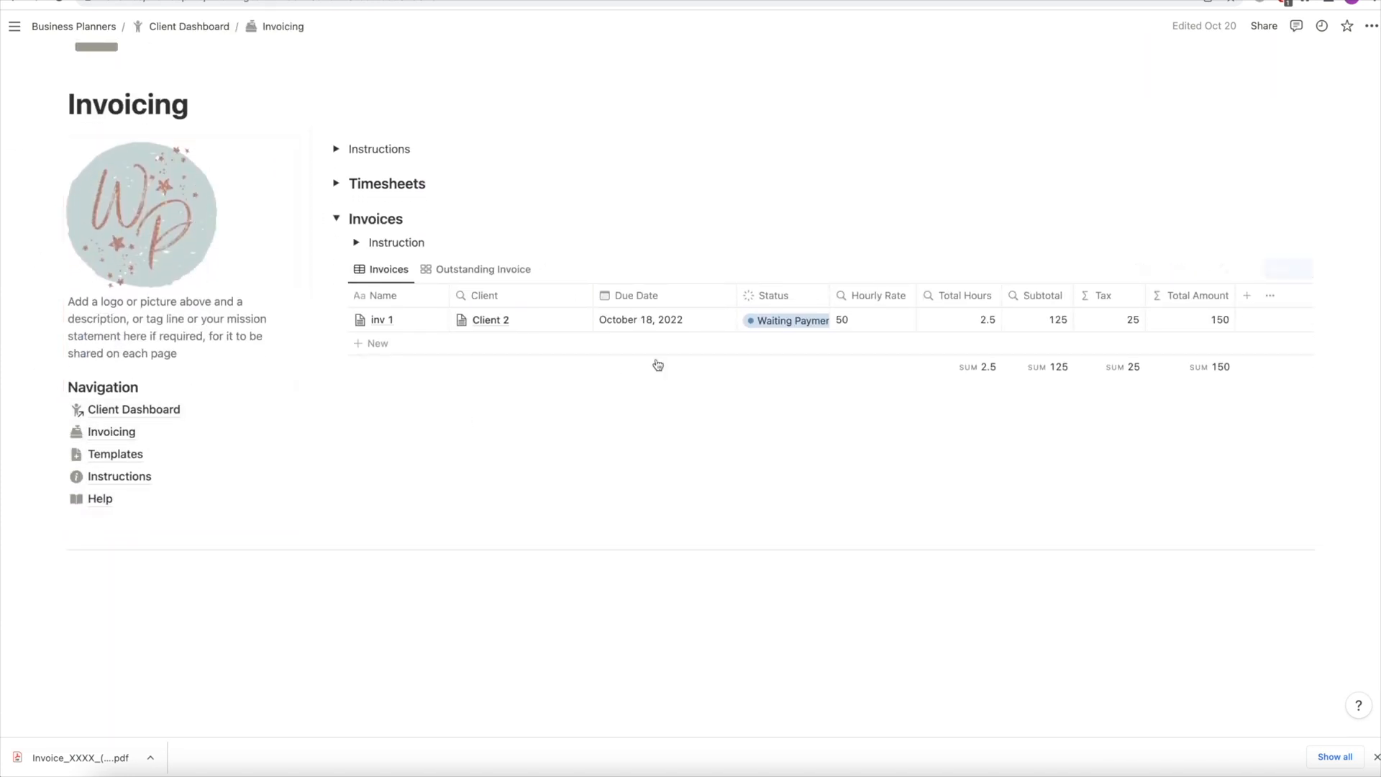
left_click(336, 183)
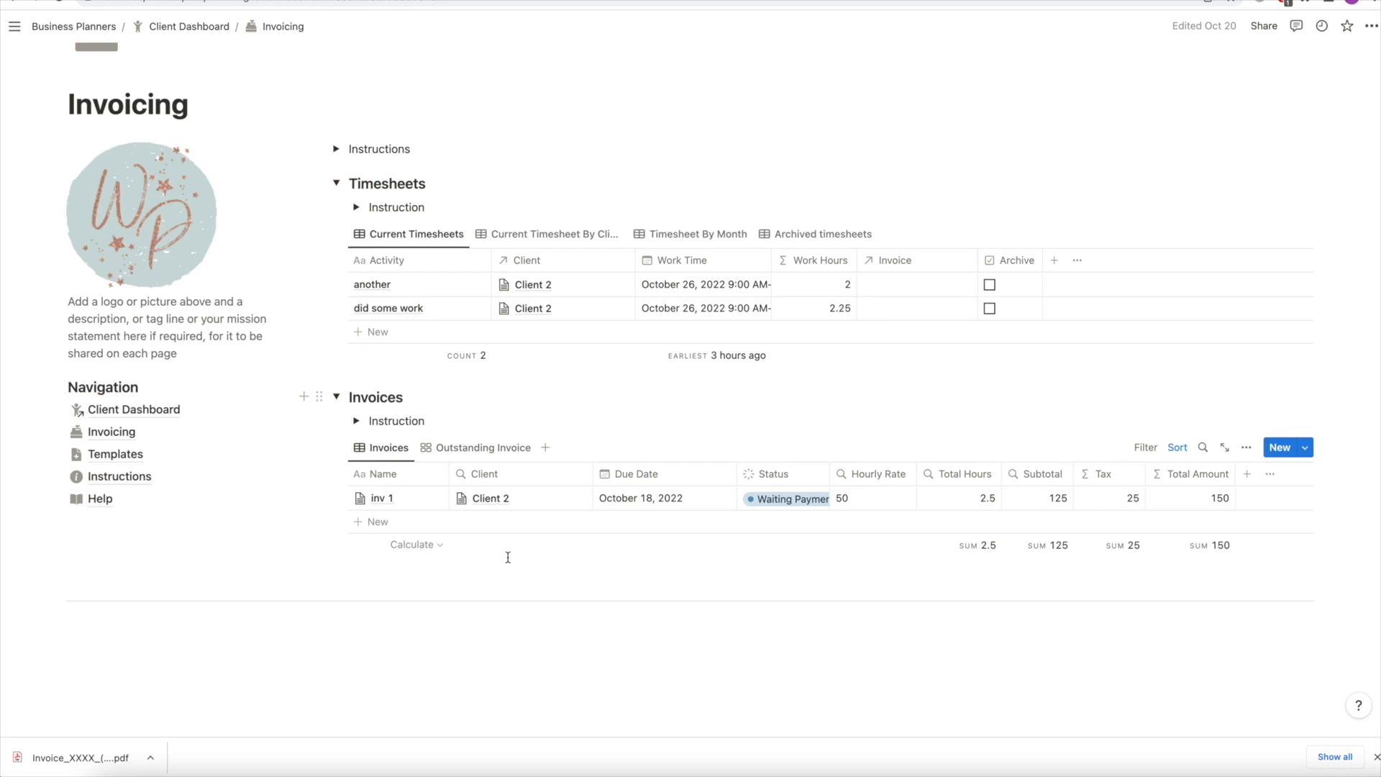
Create a new invoice named "Client 2 Invoice2" from the Invoice relation of the "another" timesheet entry
left_click(882, 284)
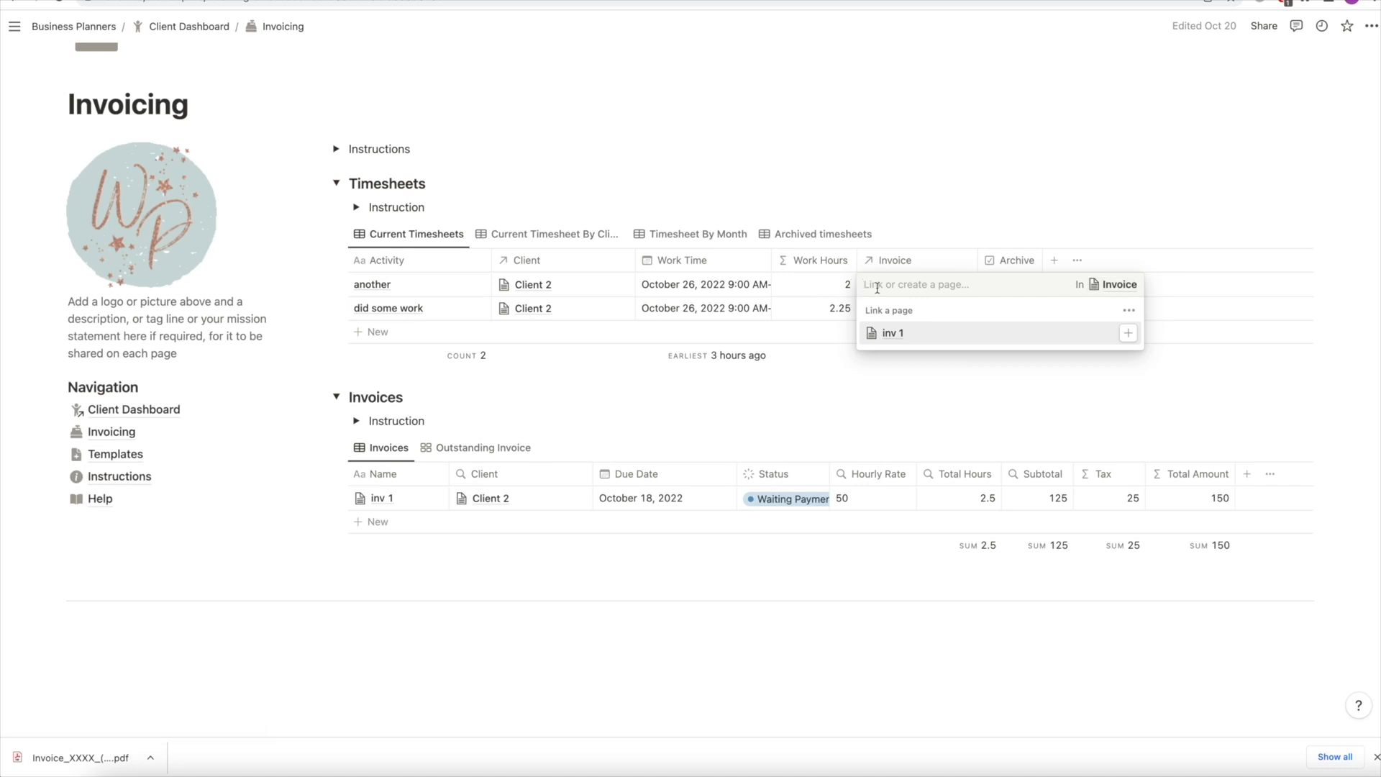
type("CLient 2 In")
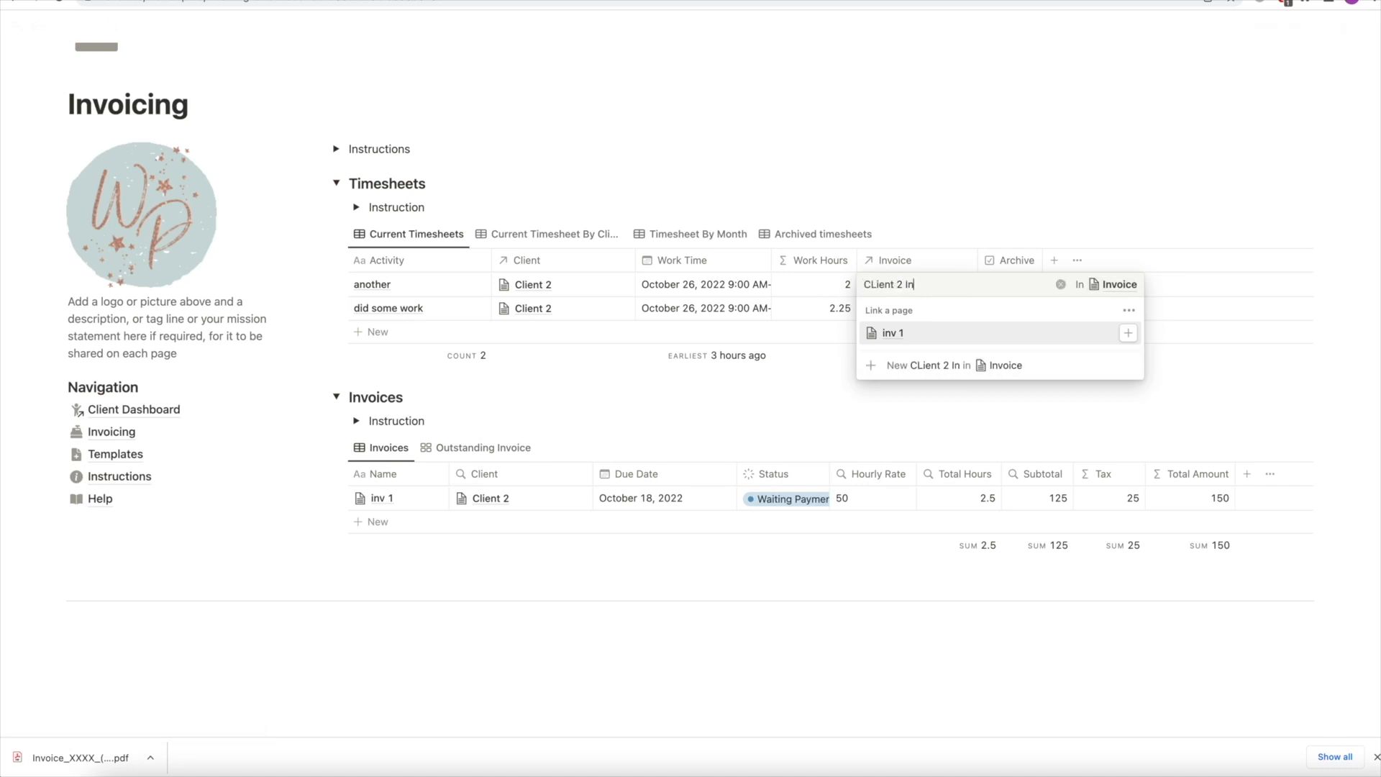
type("voice")
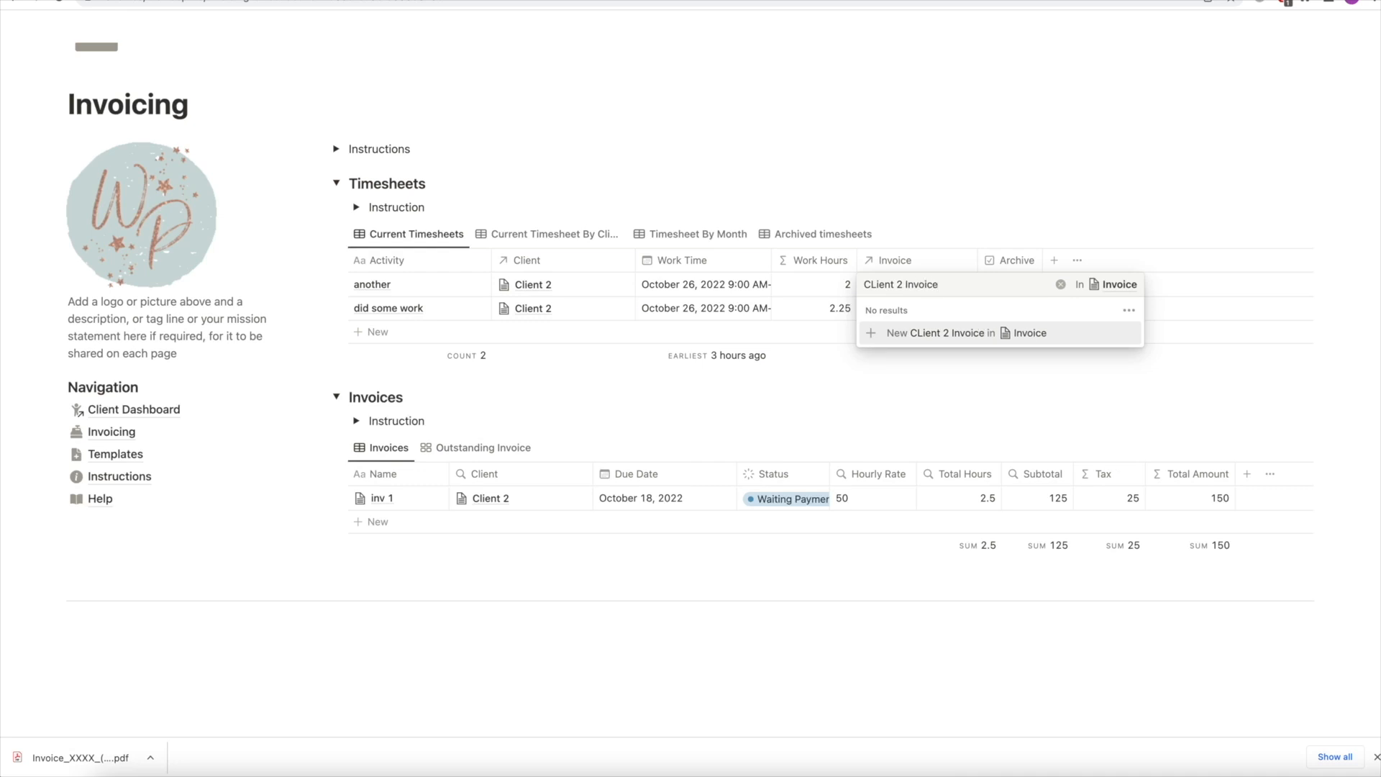
left_click(877, 284)
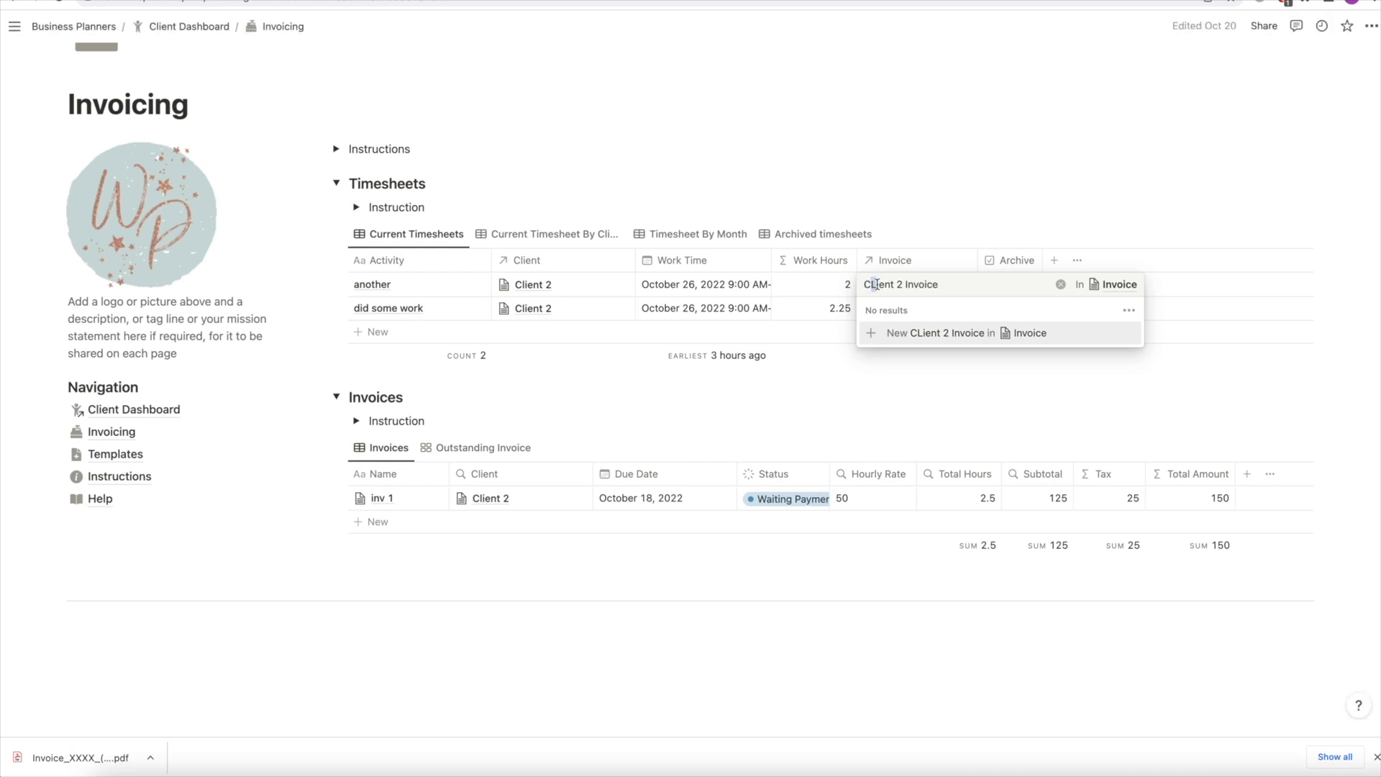
key("BackSpace")
type("l")
left_click(940, 284)
type("2")
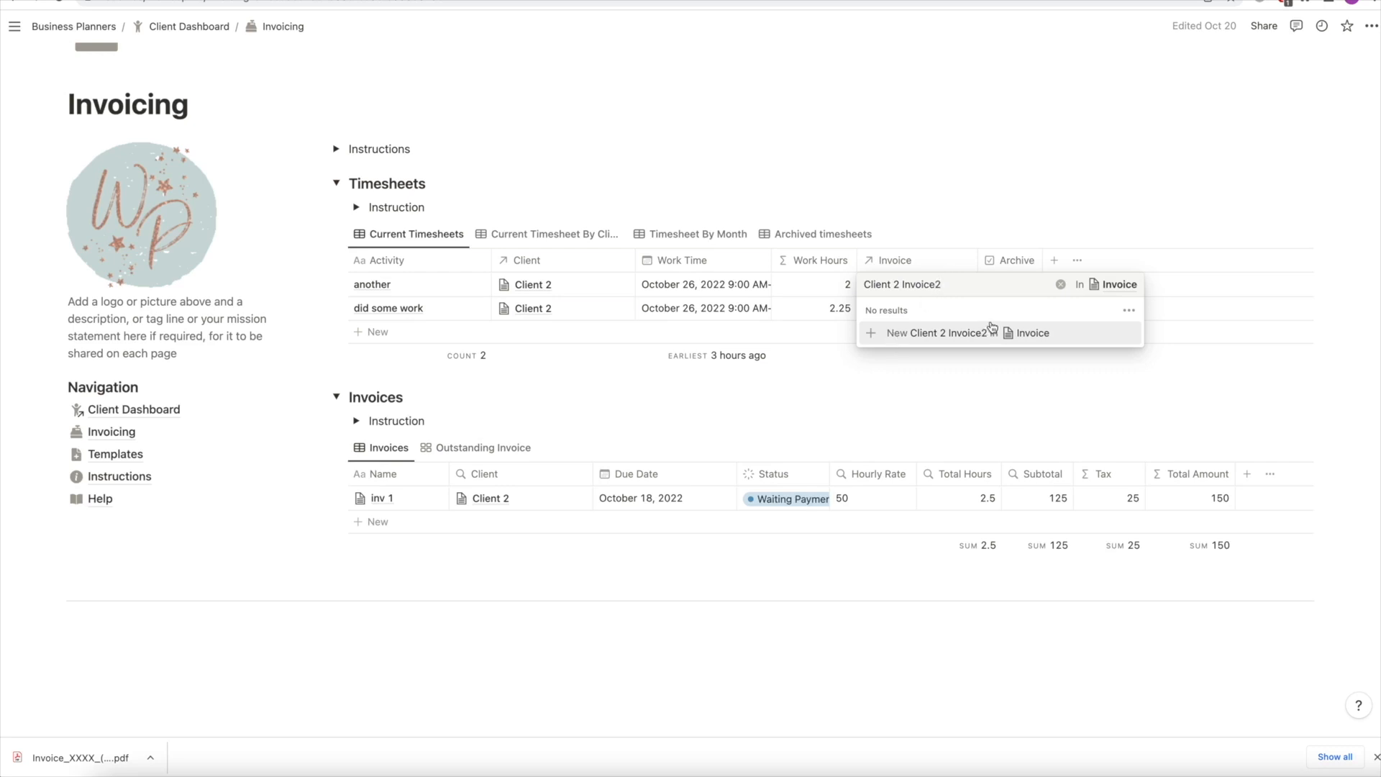
left_click(897, 336)
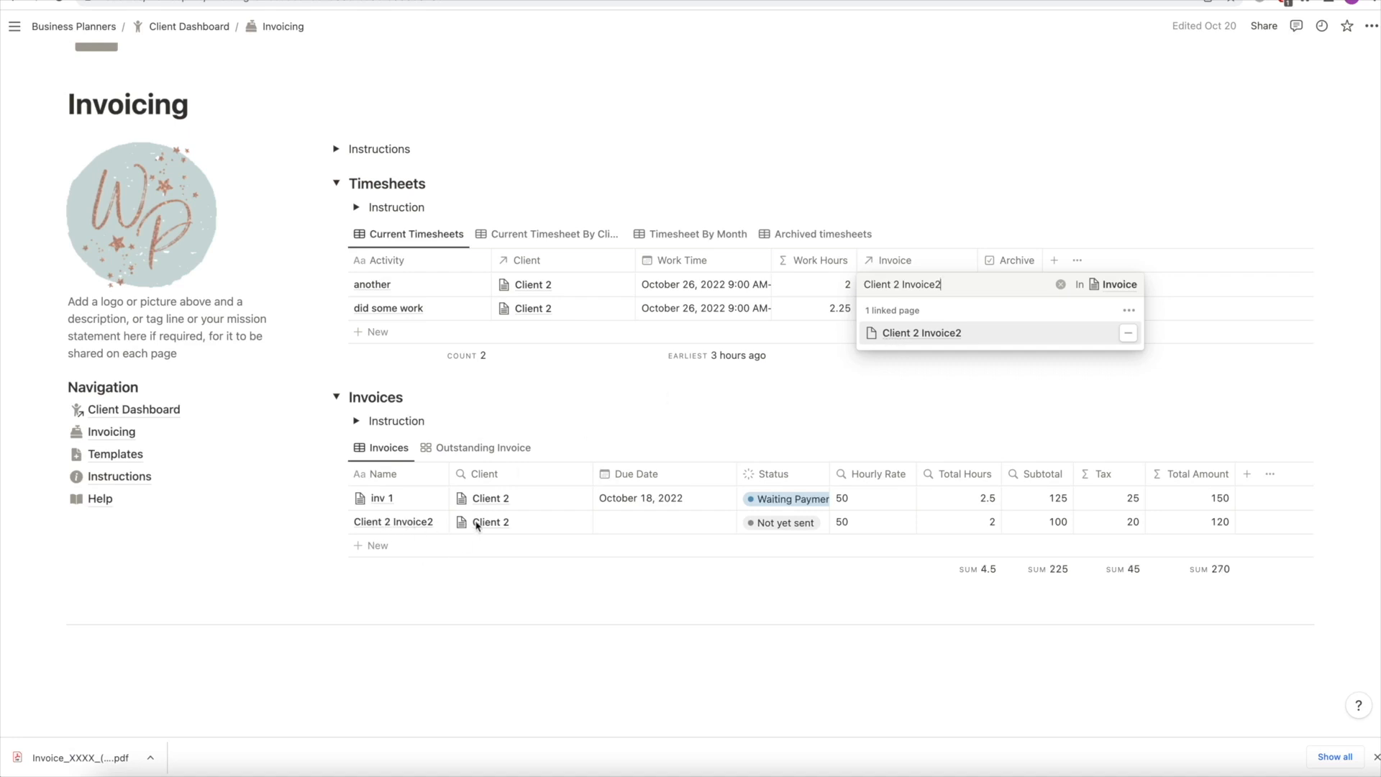
Preview the Client 2 Invoice2 record's properties, then close the preview
left_click(416, 524)
left_click(413, 523)
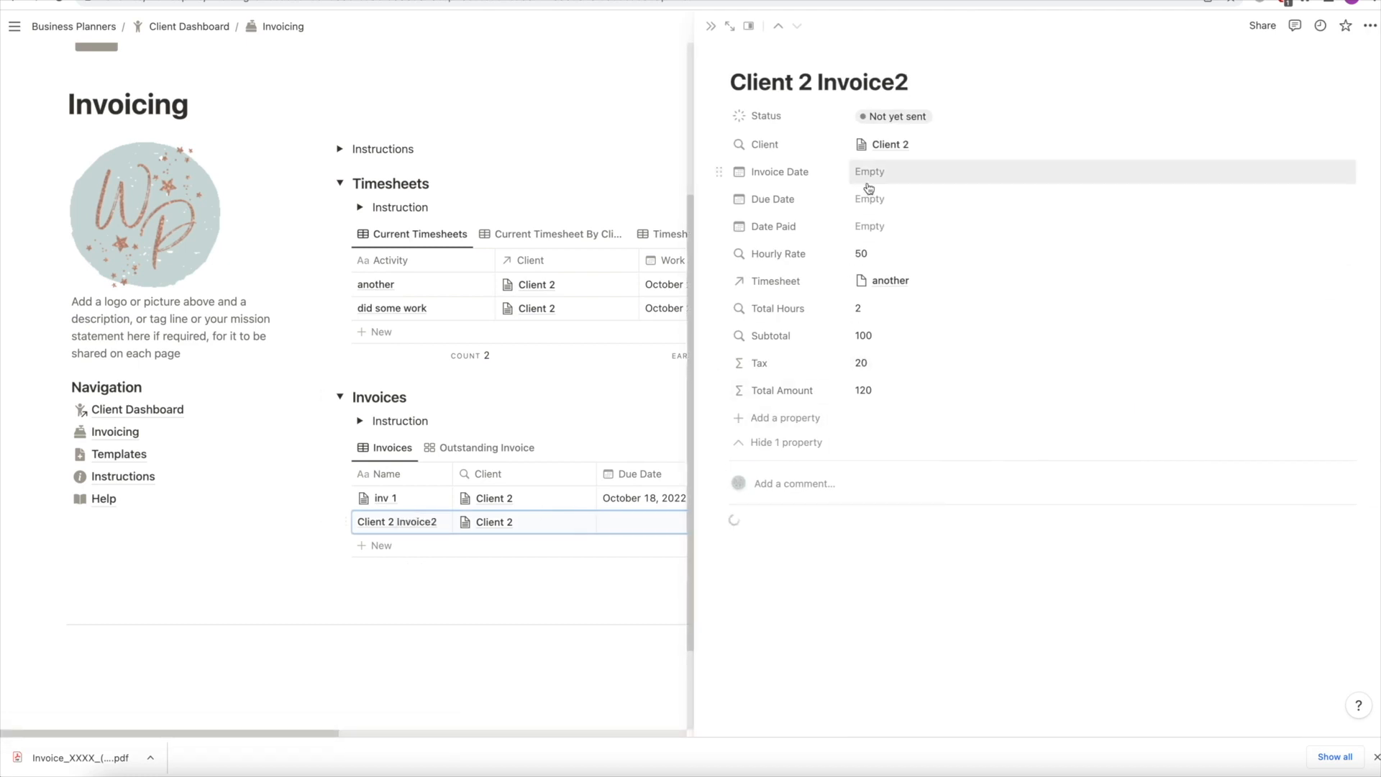
left_click(711, 26)
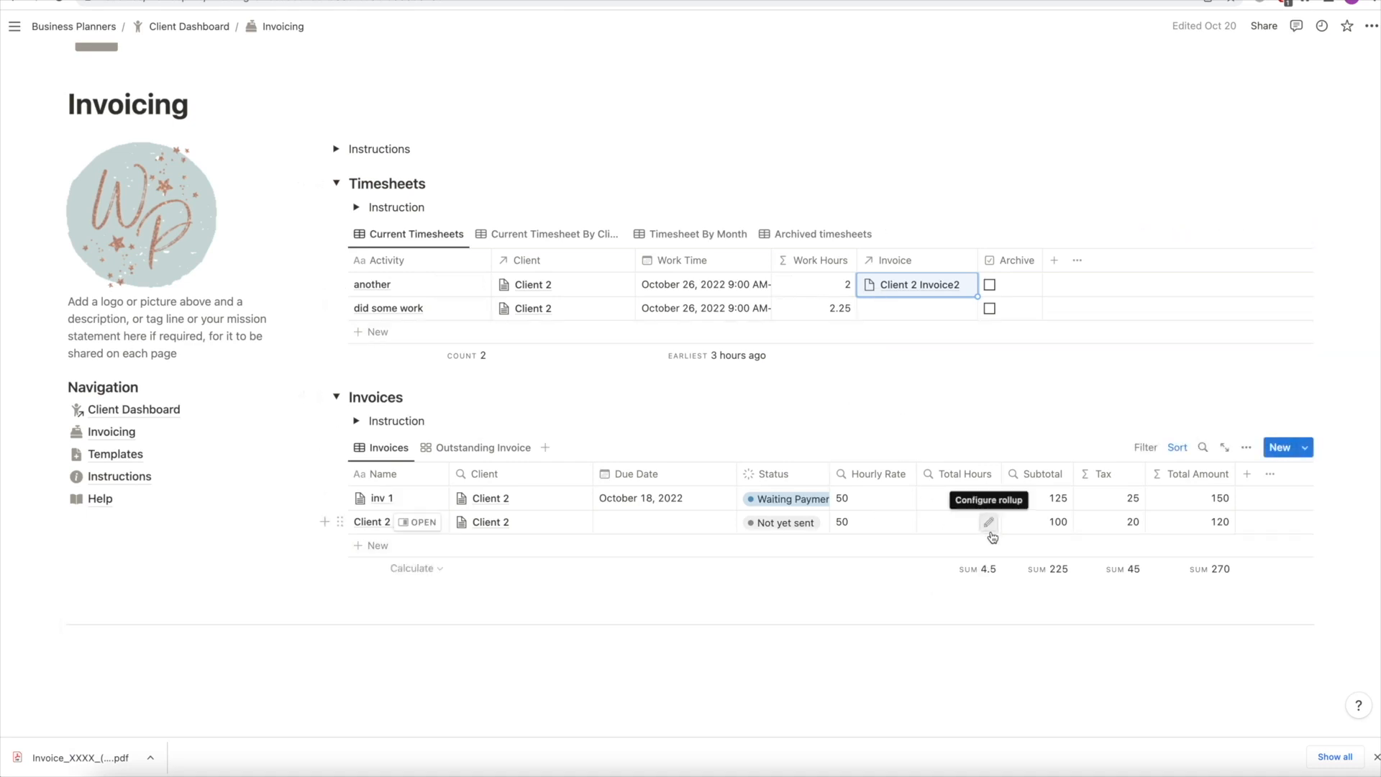
Link the "did some work" timesheet entry to Client 2 Invoice2
left_click(909, 315)
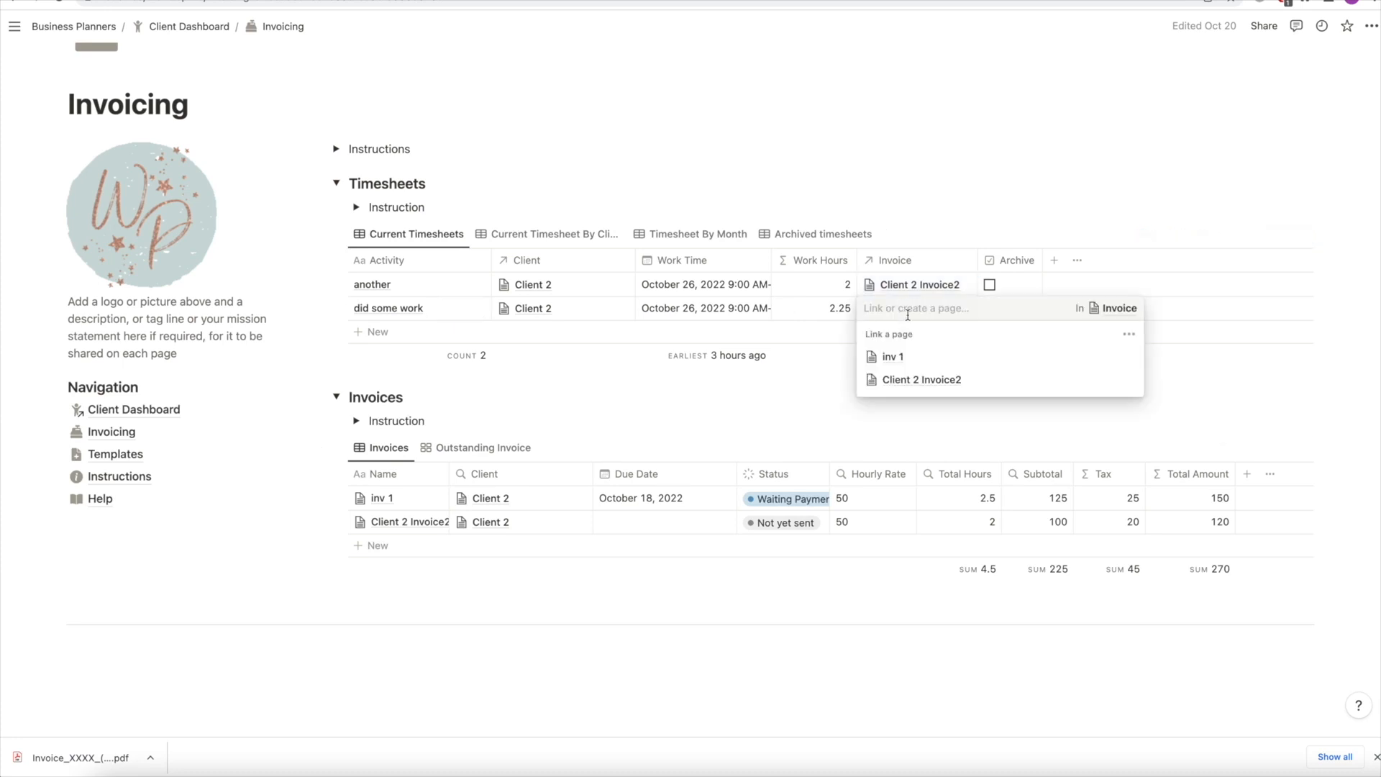
left_click(899, 379)
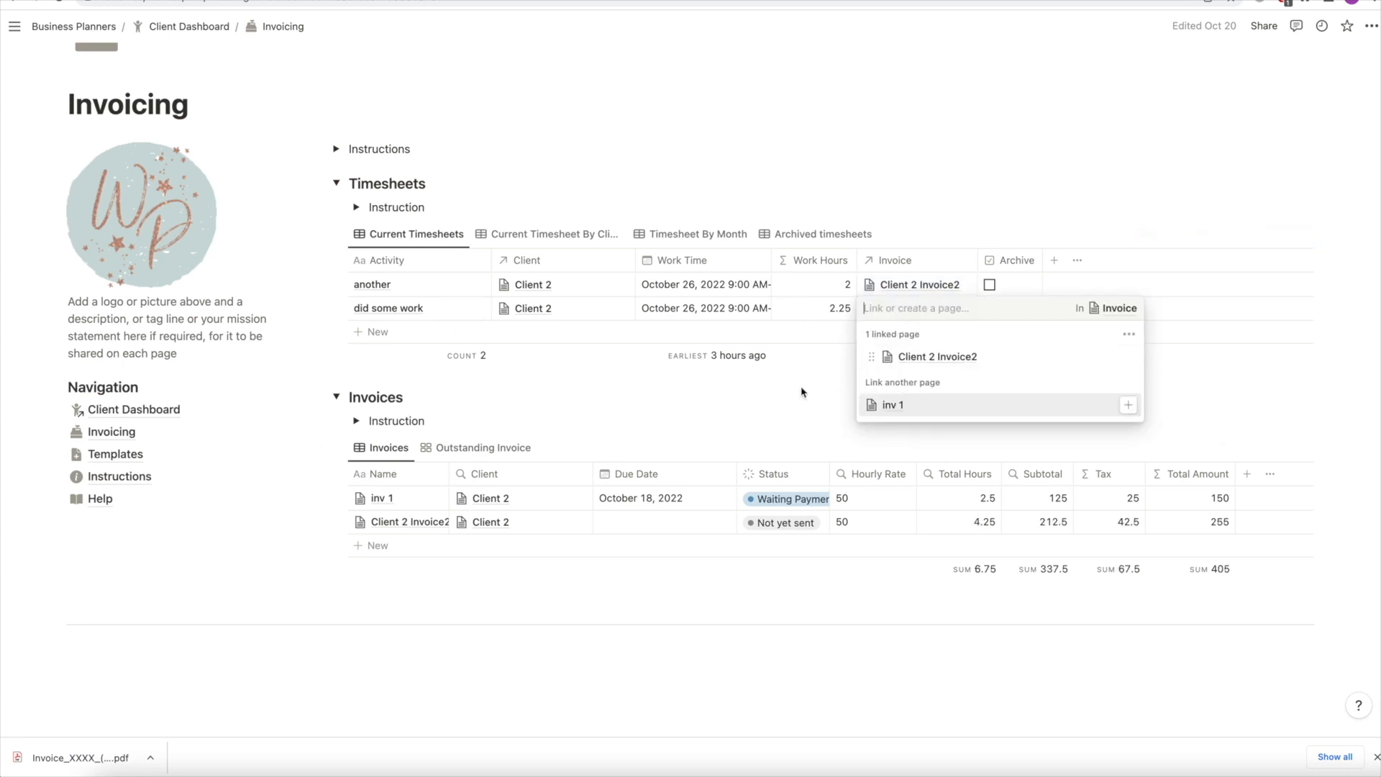
key("Escape")
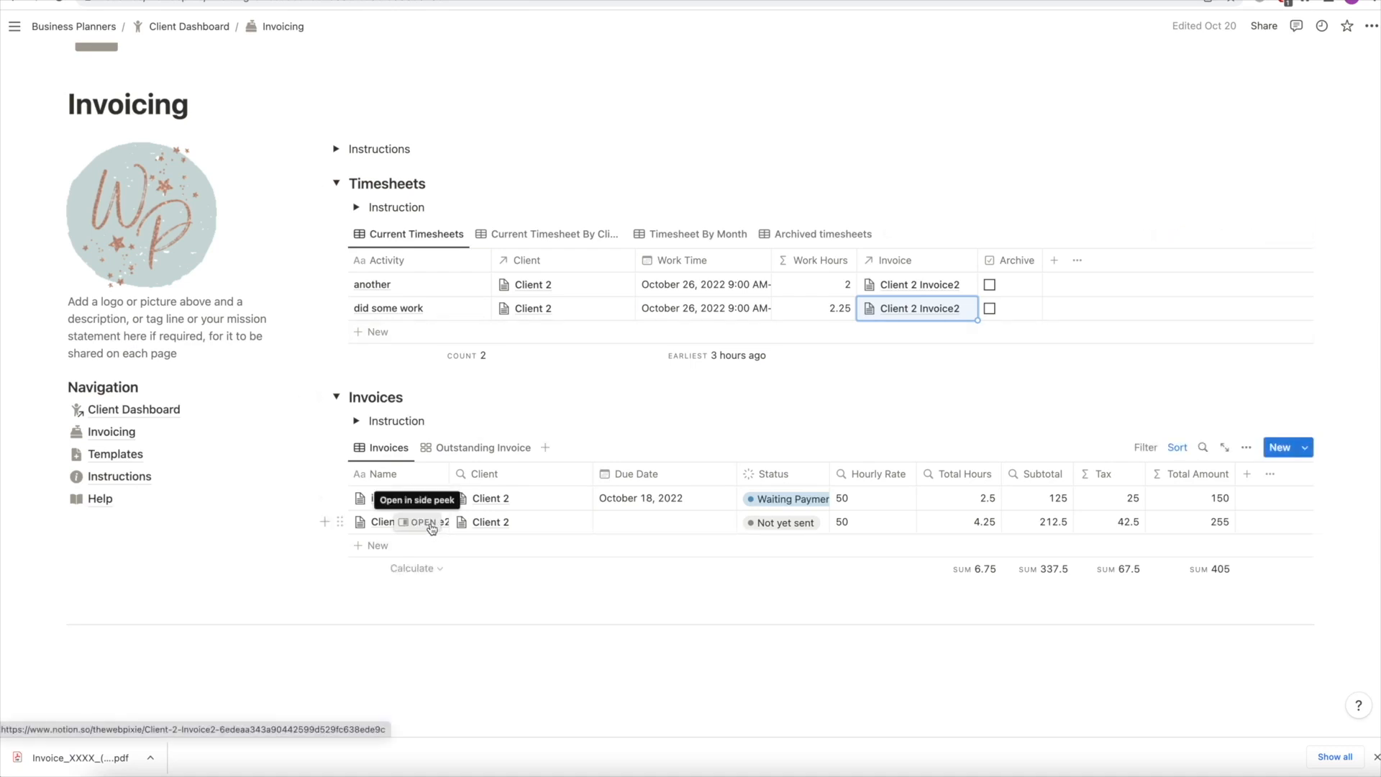
Open the Invoice #XXXX (Client Name) document inside Client 2 Invoice2 and review the timesheet rows under Invoice details, then collapse that section
left_click(430, 524)
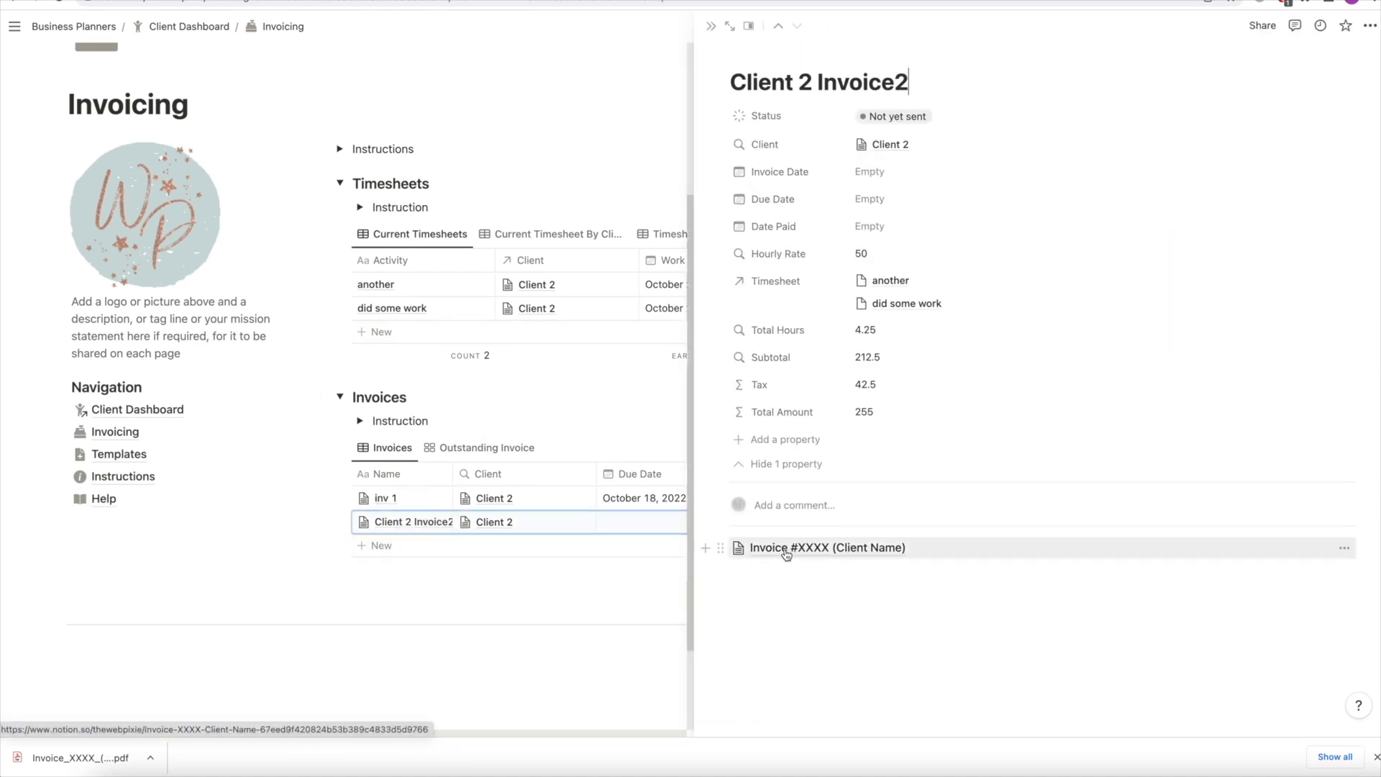
left_click(786, 549)
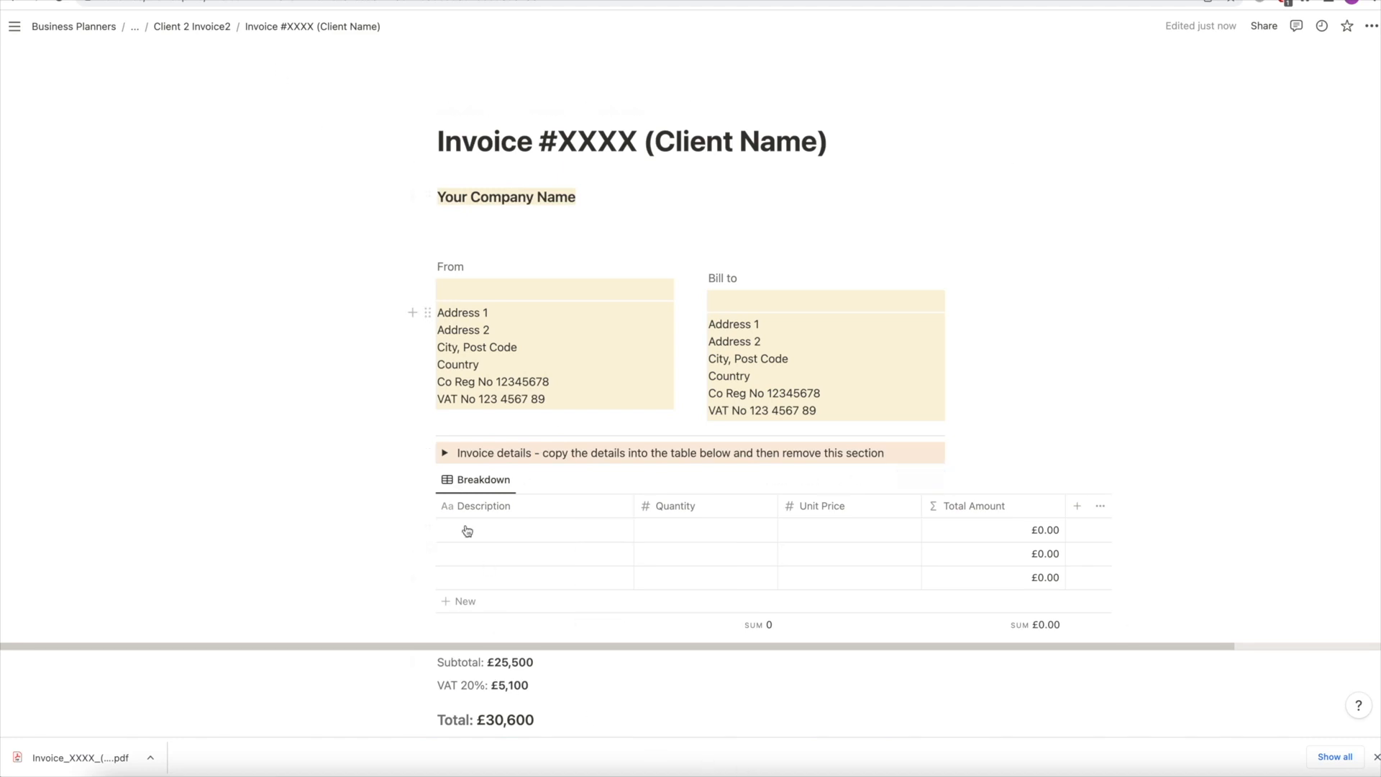
left_click(445, 453)
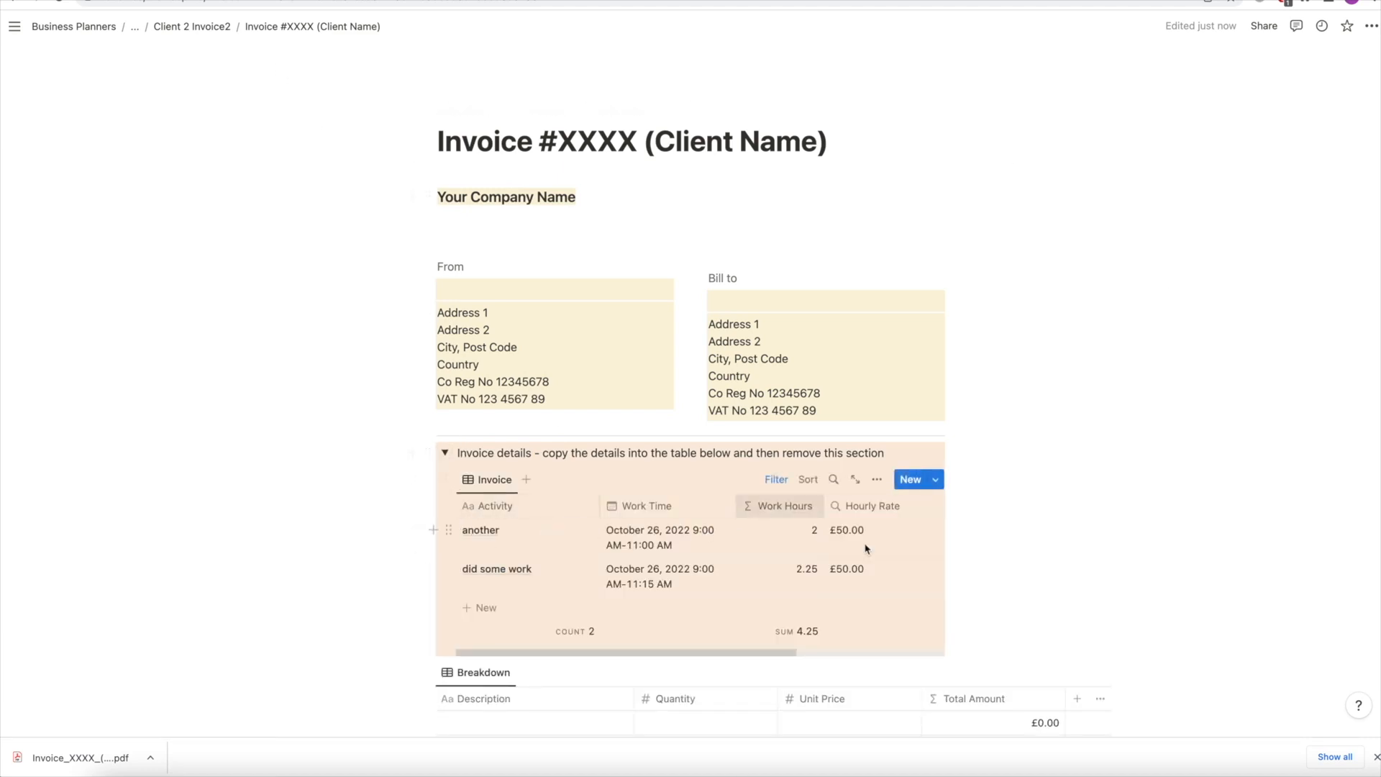
scroll(612, 568, "right", 5)
scroll(622, 570, "left", 4)
scroll(621, 570, "left", 2)
scroll(622, 569, "right", 5)
scroll(576, 533, "left", 5)
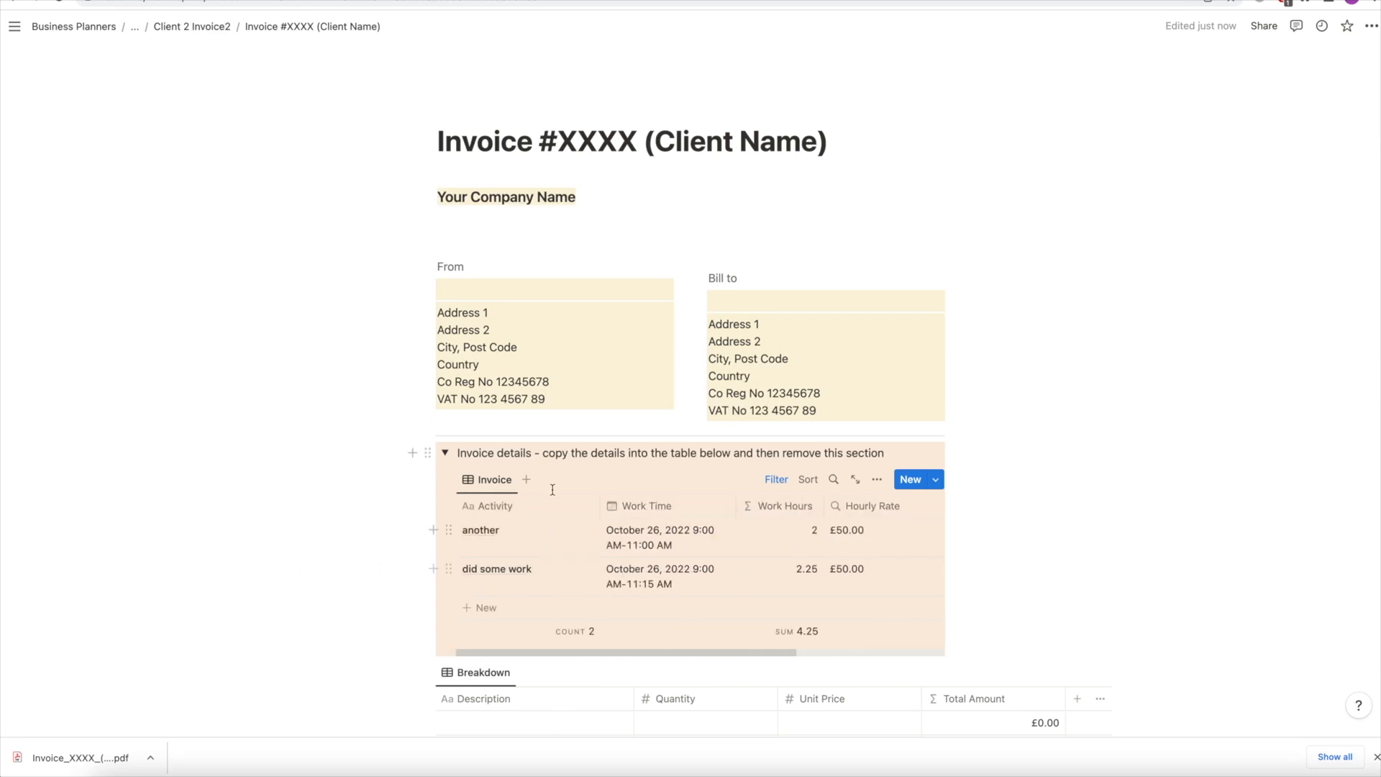
left_click(447, 455)
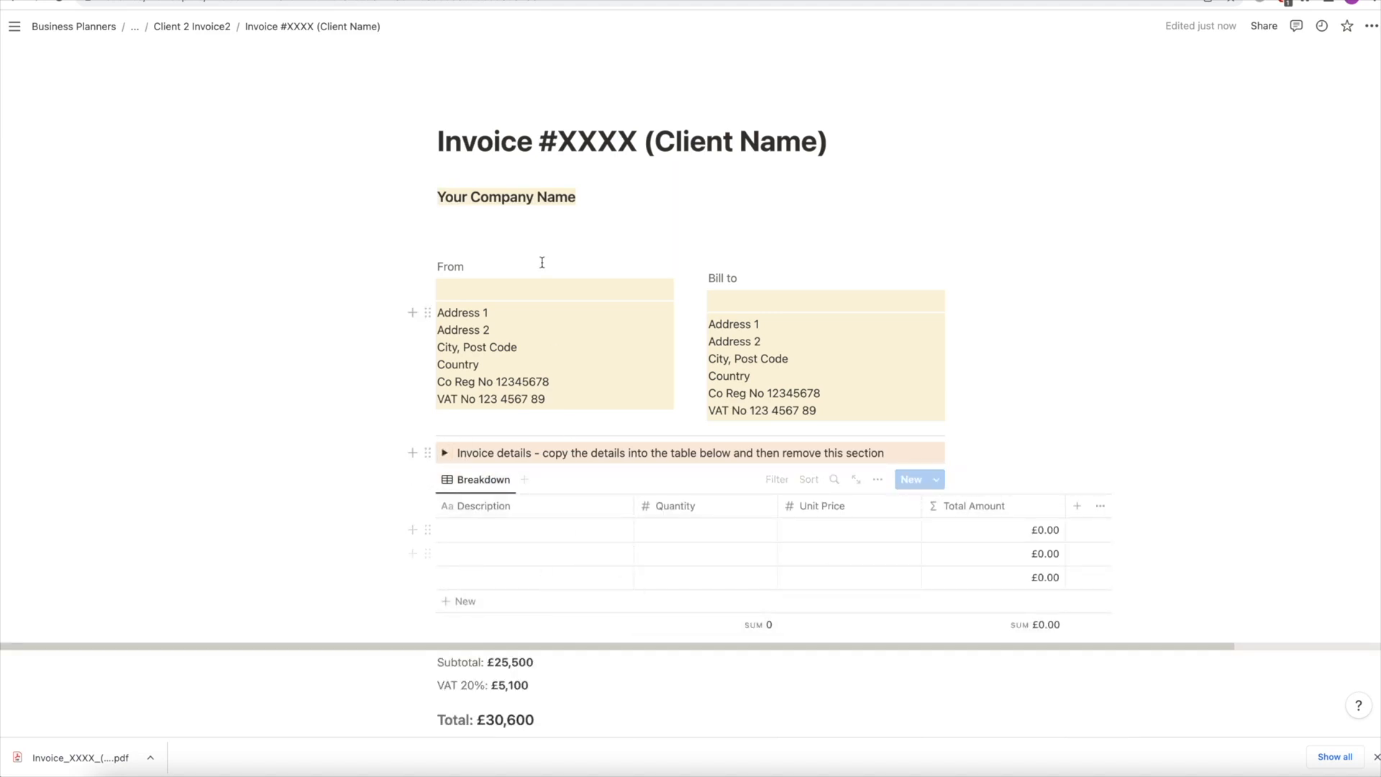
Check the invoice page's Export option without exporting, then go back to the Invoicing page and close the invoice preview
left_click(1371, 27)
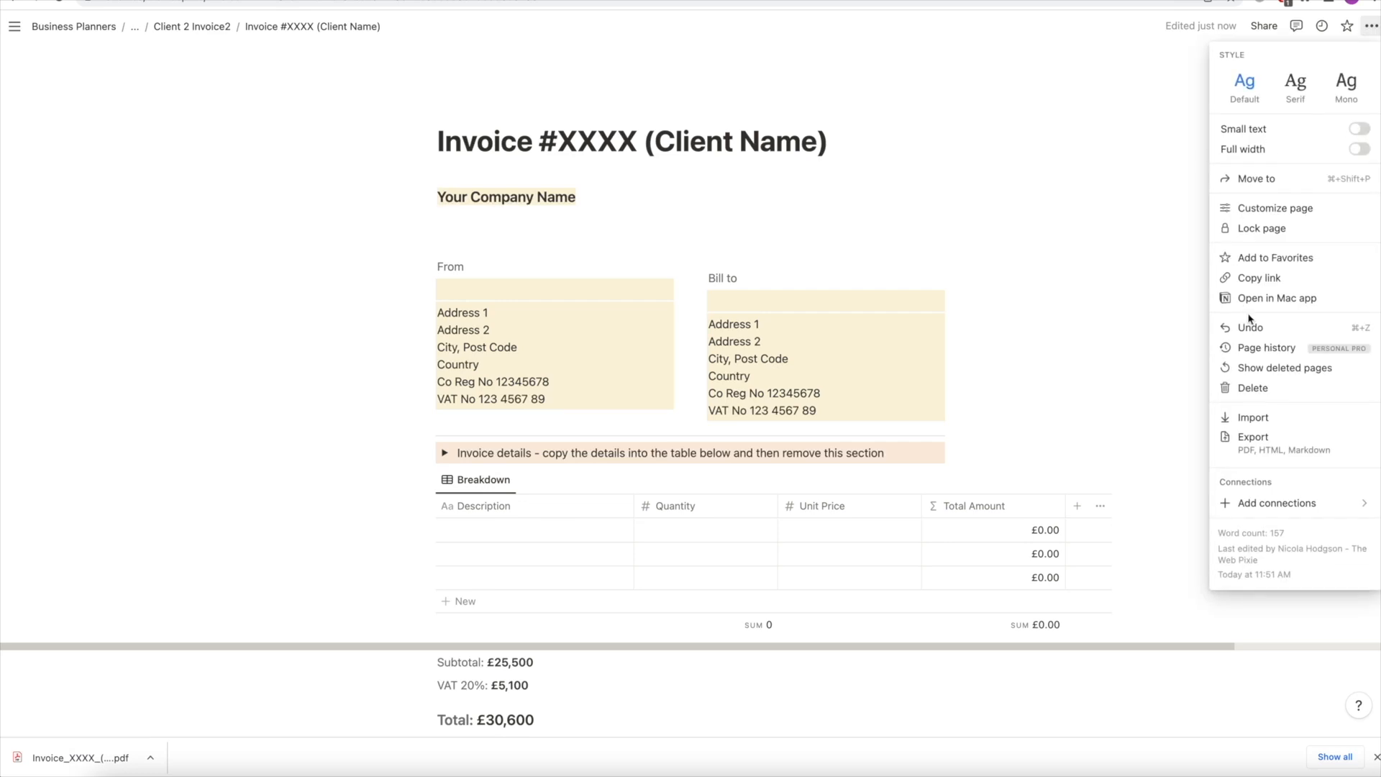
left_click(254, 80)
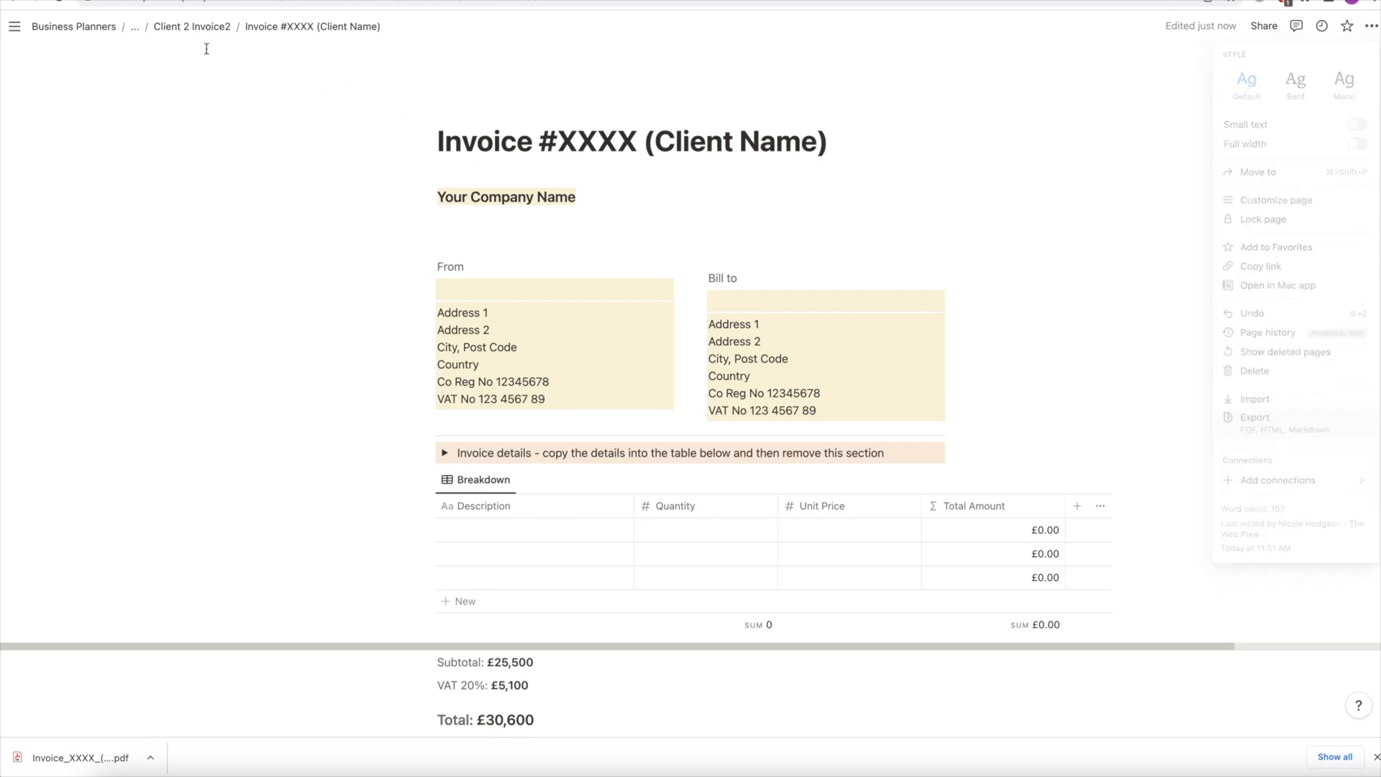
left_click(8, 2)
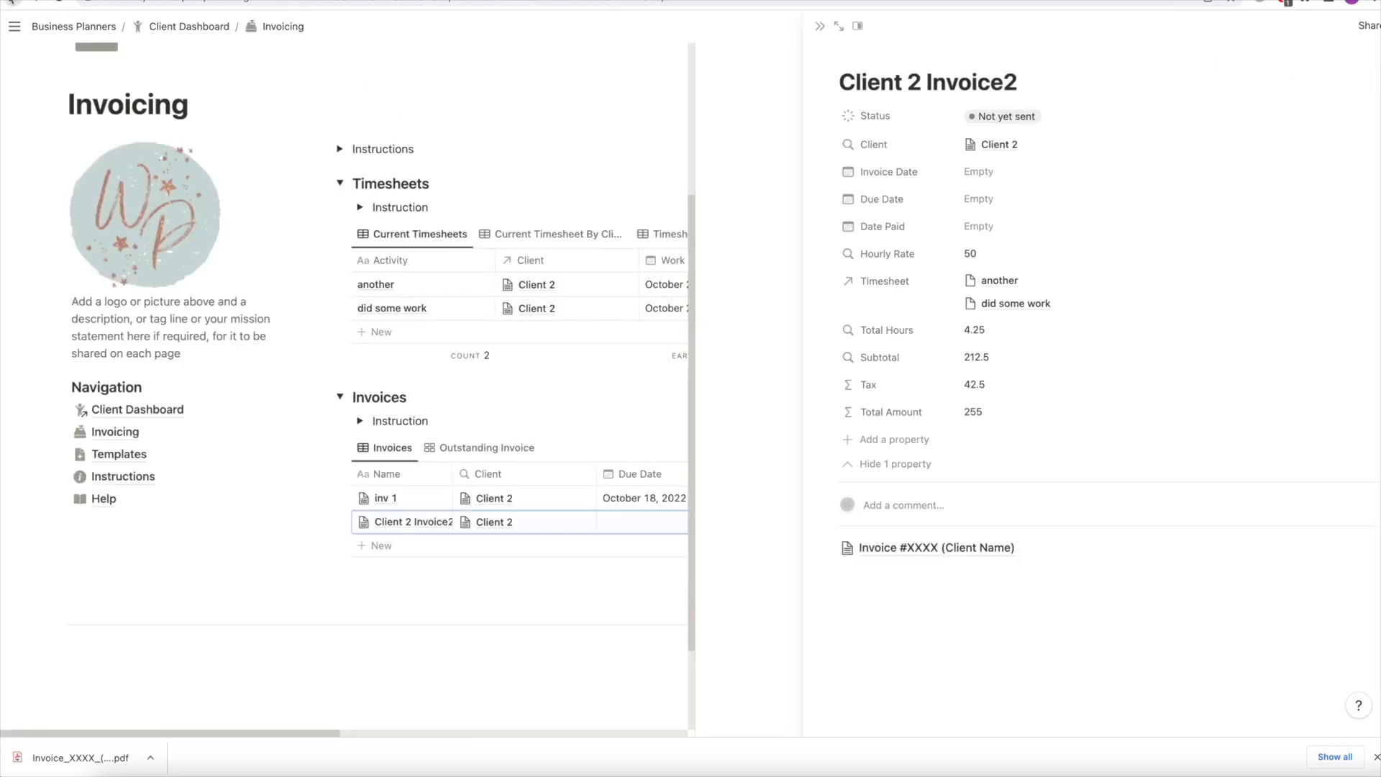
left_click(712, 25)
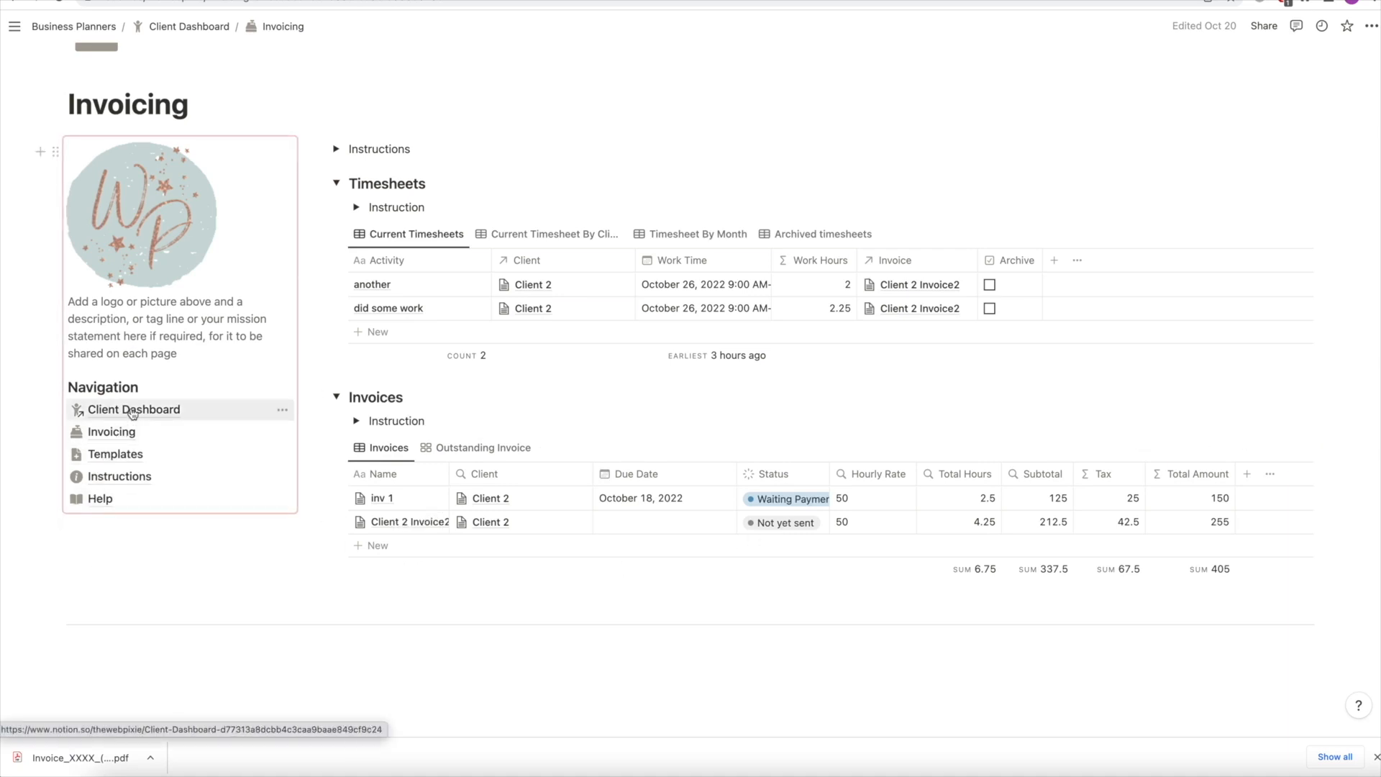
Return to the Client Dashboard and open the Client 2 page from the active clients gallery
left_click(580, 528)
left_click(134, 409)
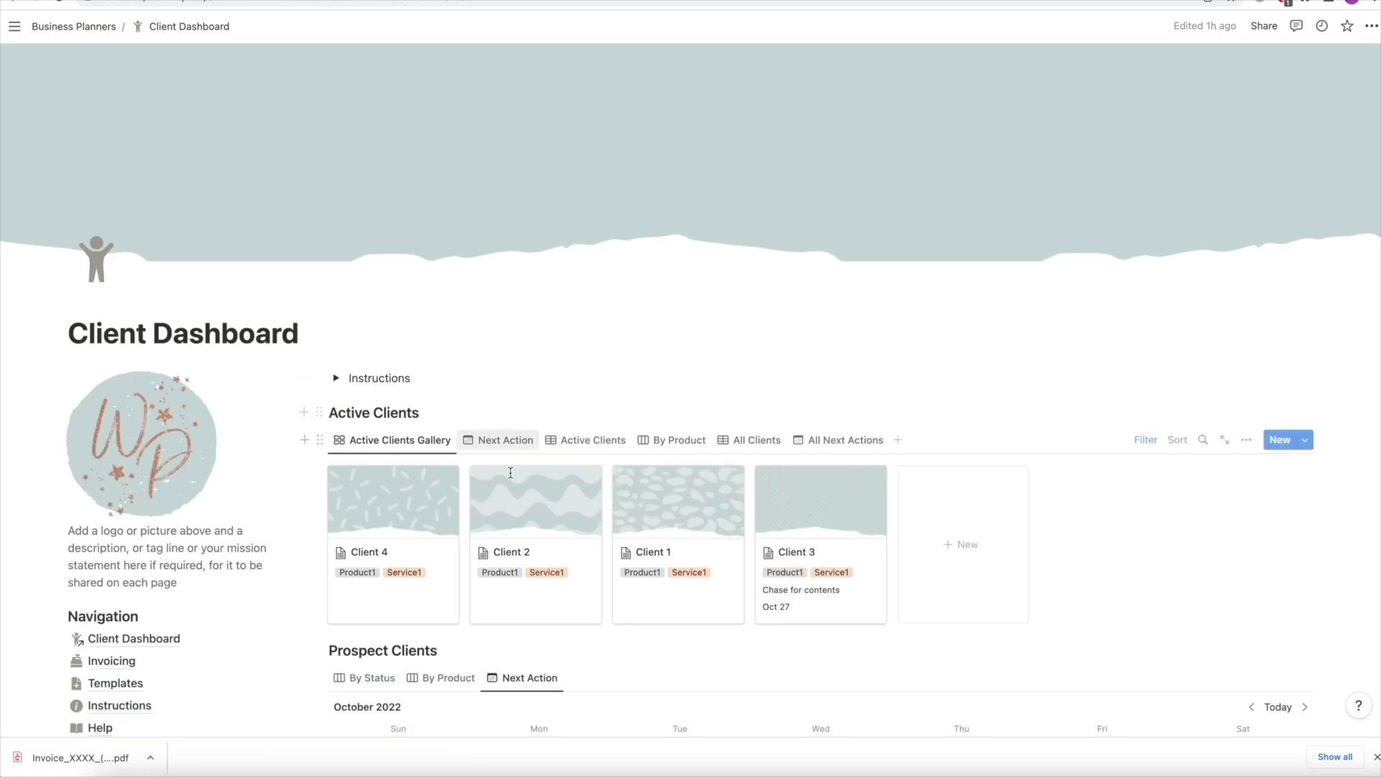
left_click(503, 521)
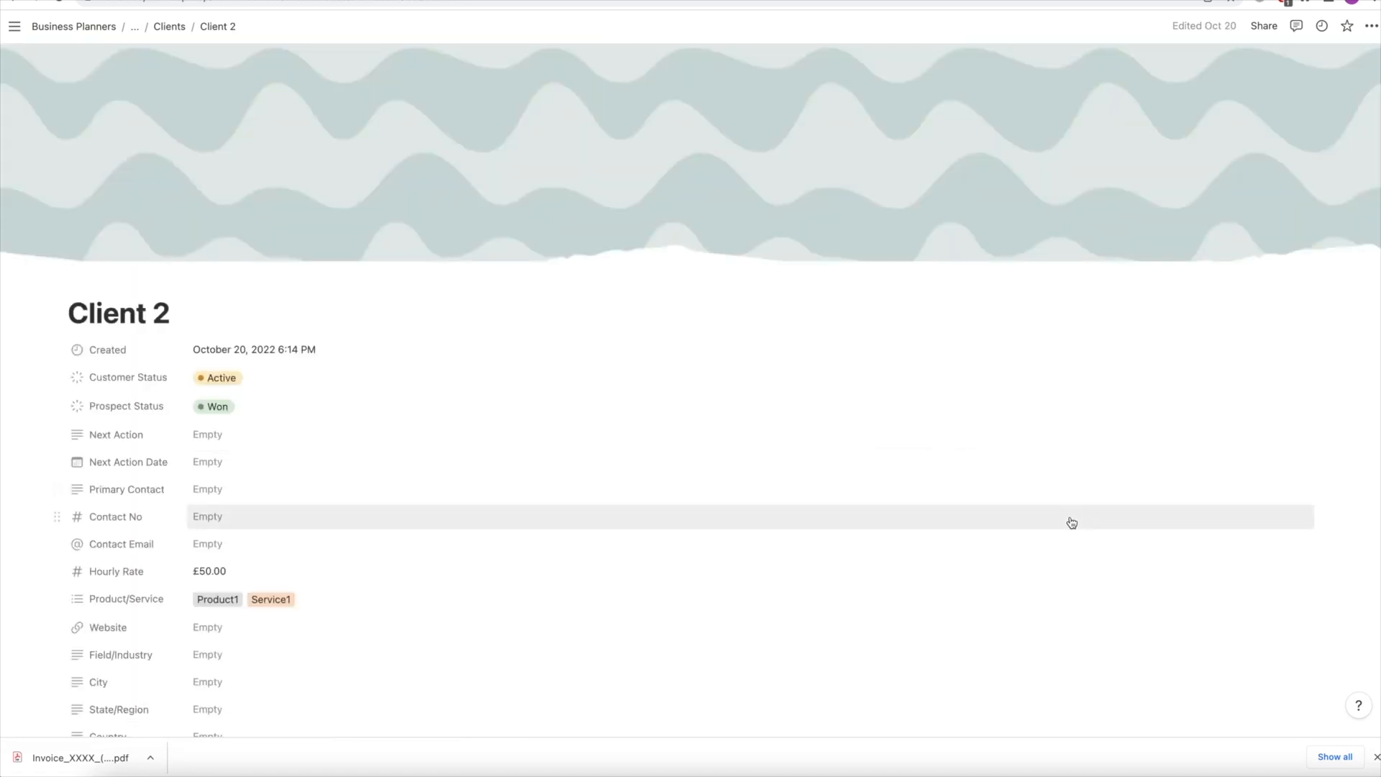
Open the Client 2 Workspace portal, look over its process stages and project board, and go back to the Client 2 page
scroll(1057, 523, "down", 5)
scroll(1046, 523, "down", 3)
left_click(1166, 496)
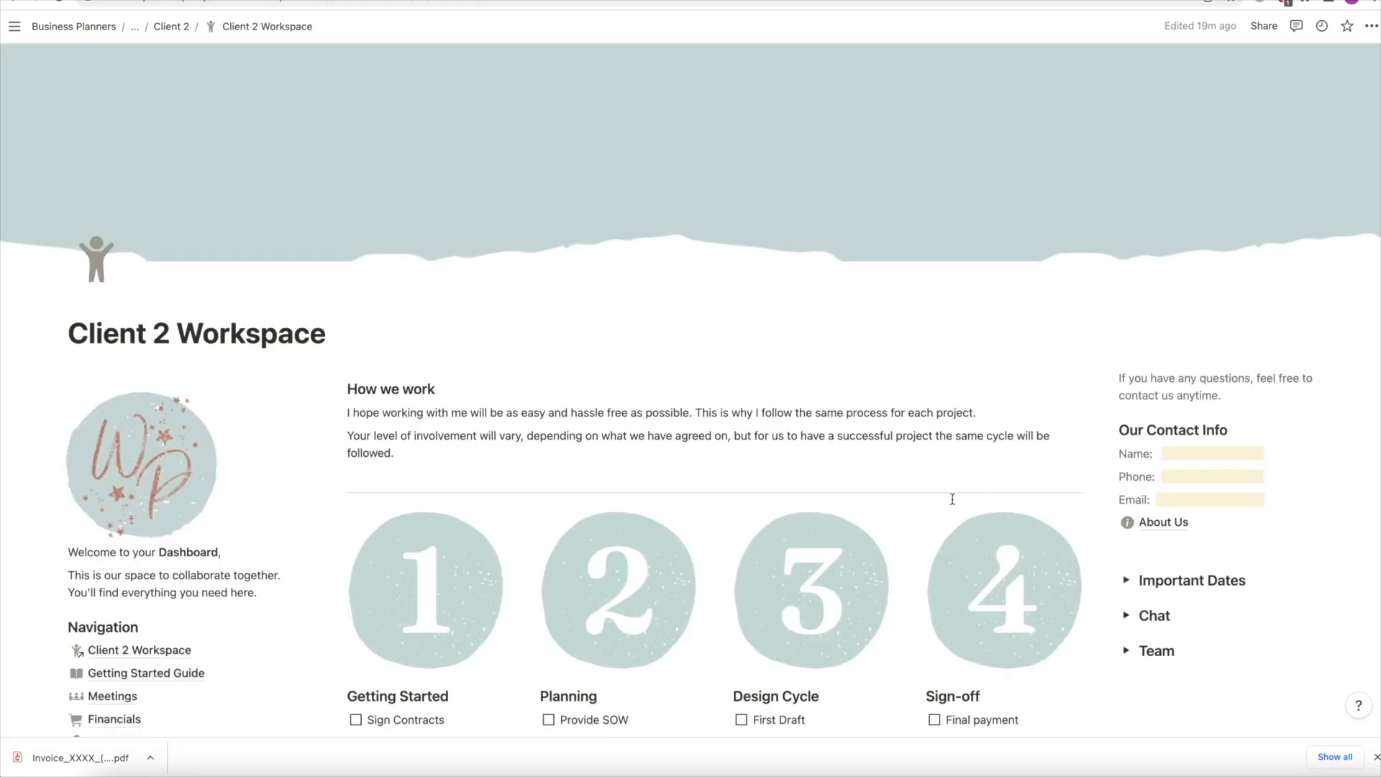
scroll(458, 572, "down", 5)
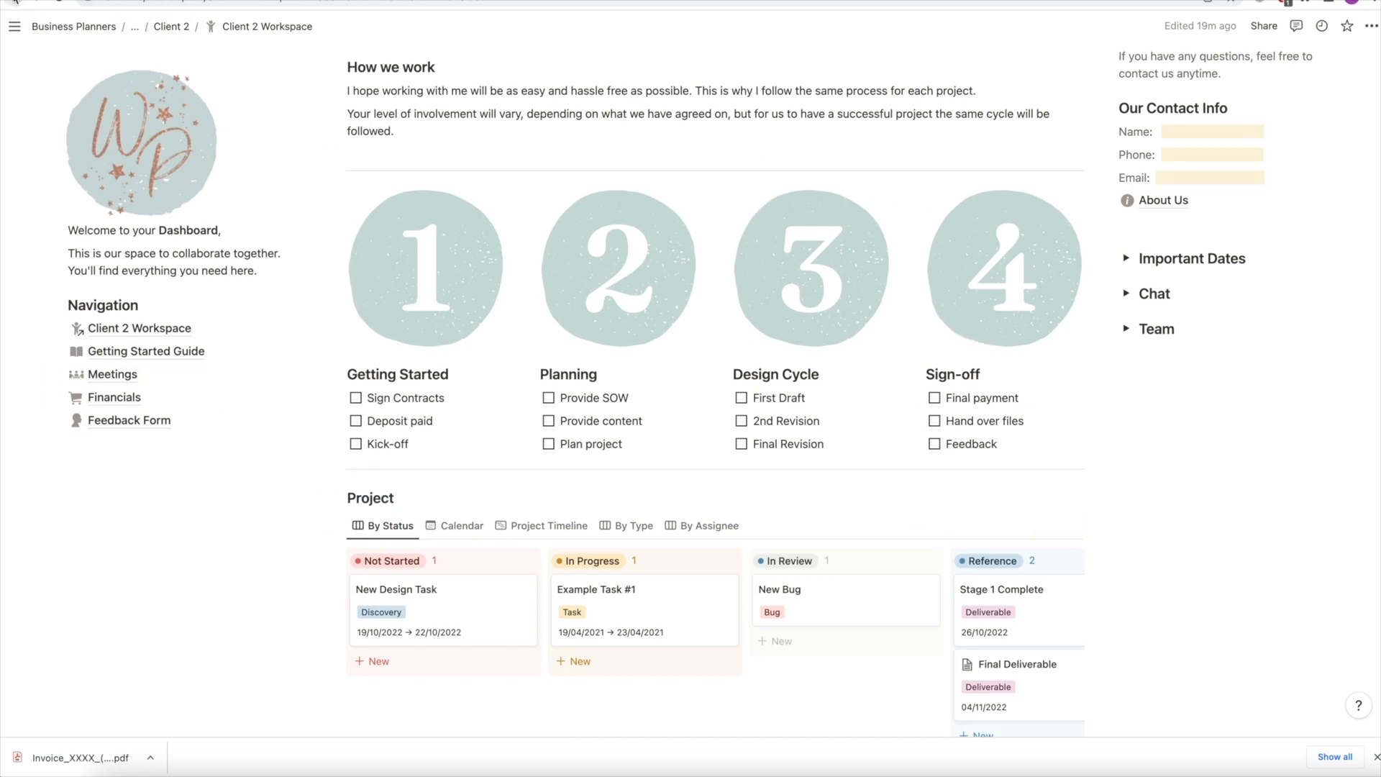
left_click(13, 2)
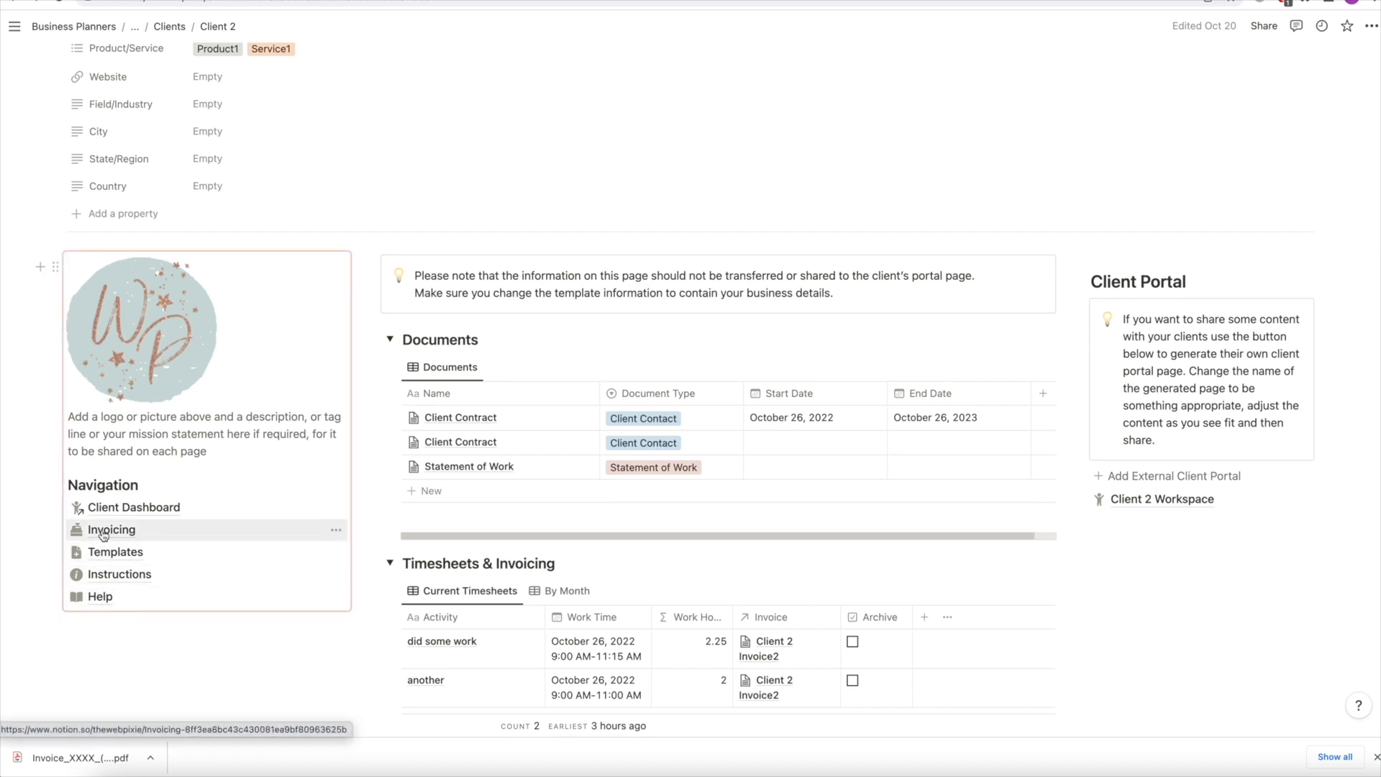
Return to the Client Dashboard and look over the Prospect Clients calendar and the active clients gallery
left_click(175, 508)
scroll(436, 590, "down", 7)
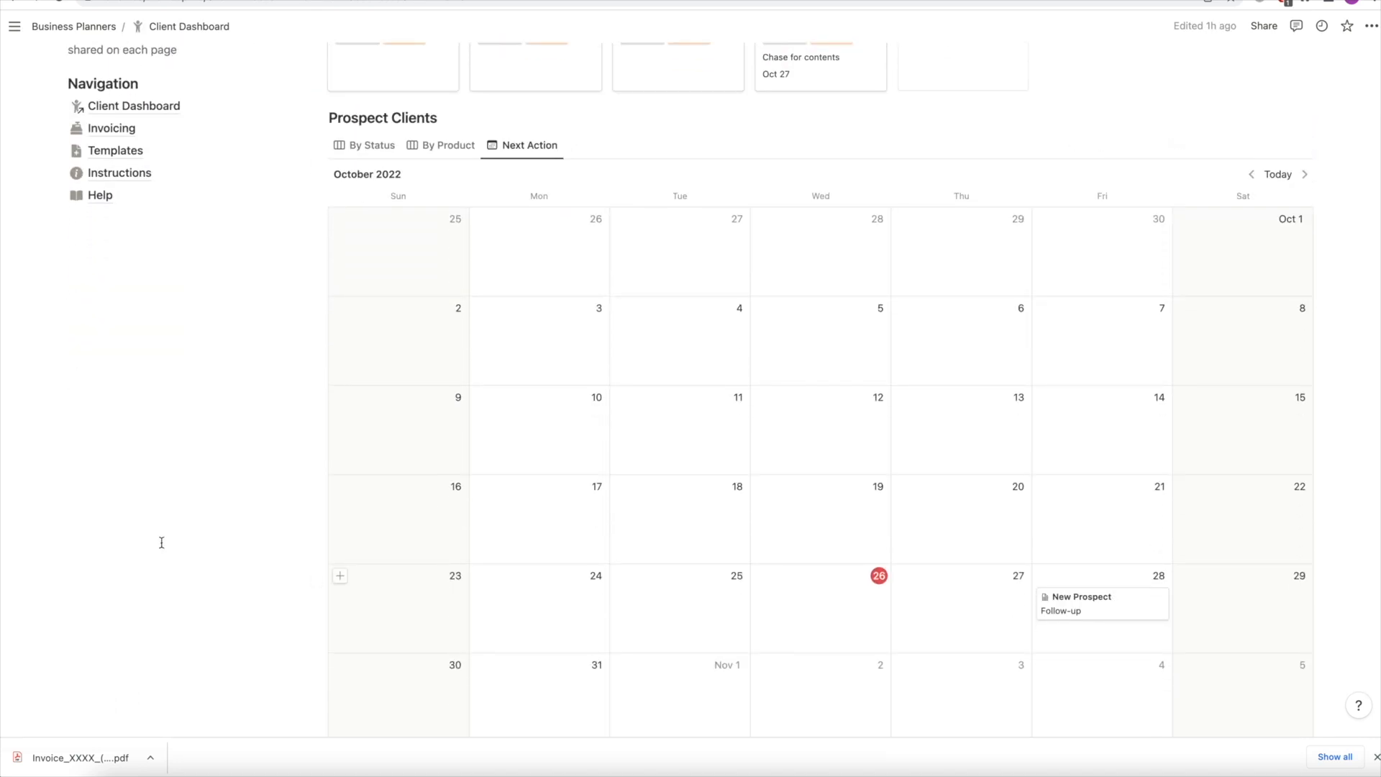
scroll(162, 543, "up", 5)
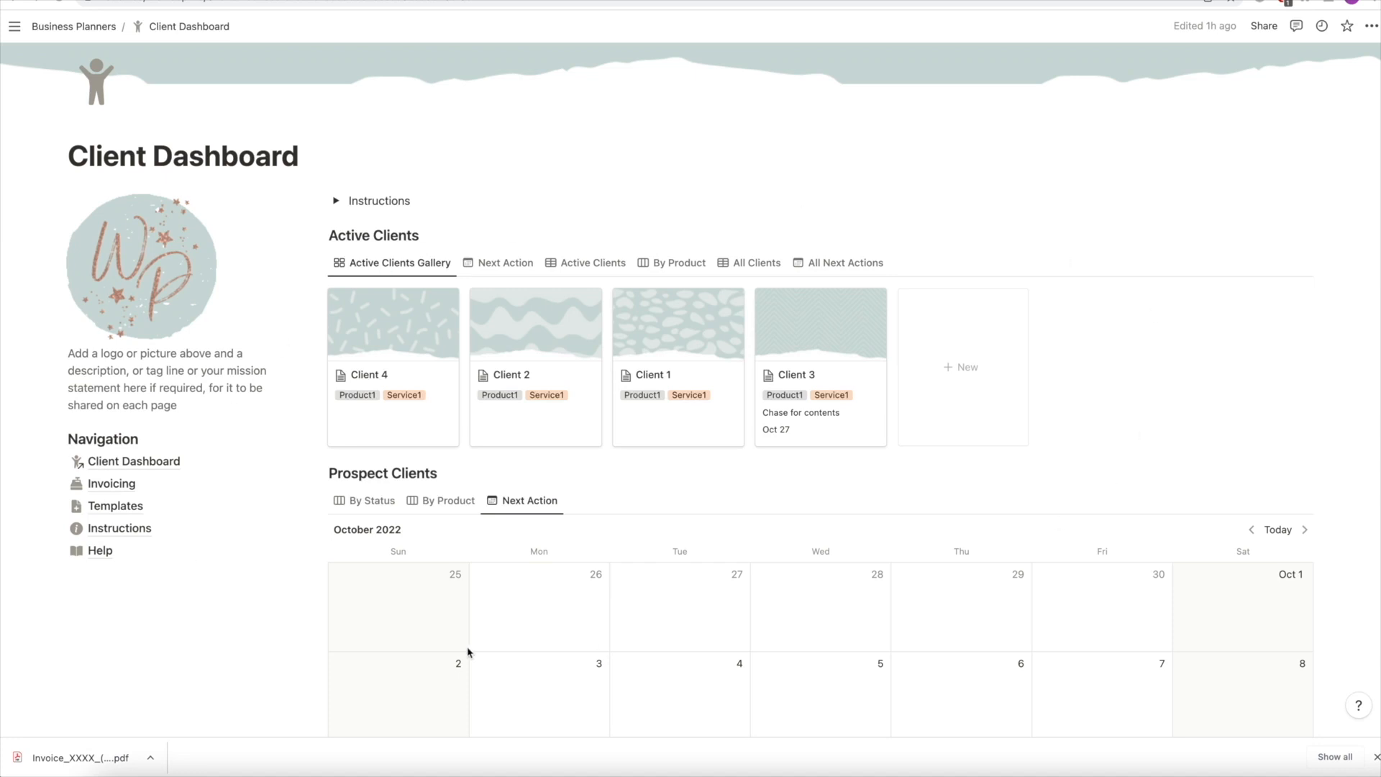
Open the Business Overview page from Business Planners and look through its task, navigation and Knowledge Base sections
left_click(50, 27)
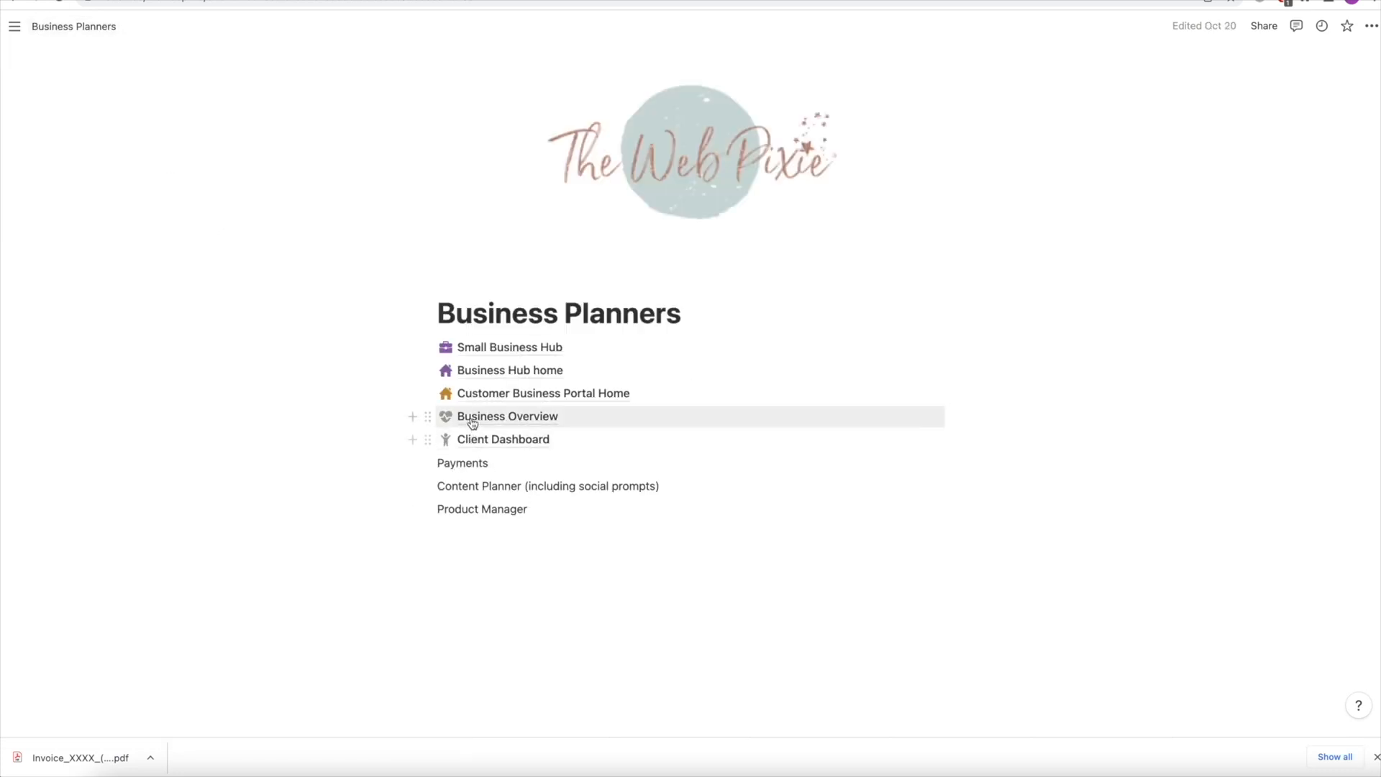
left_click(508, 416)
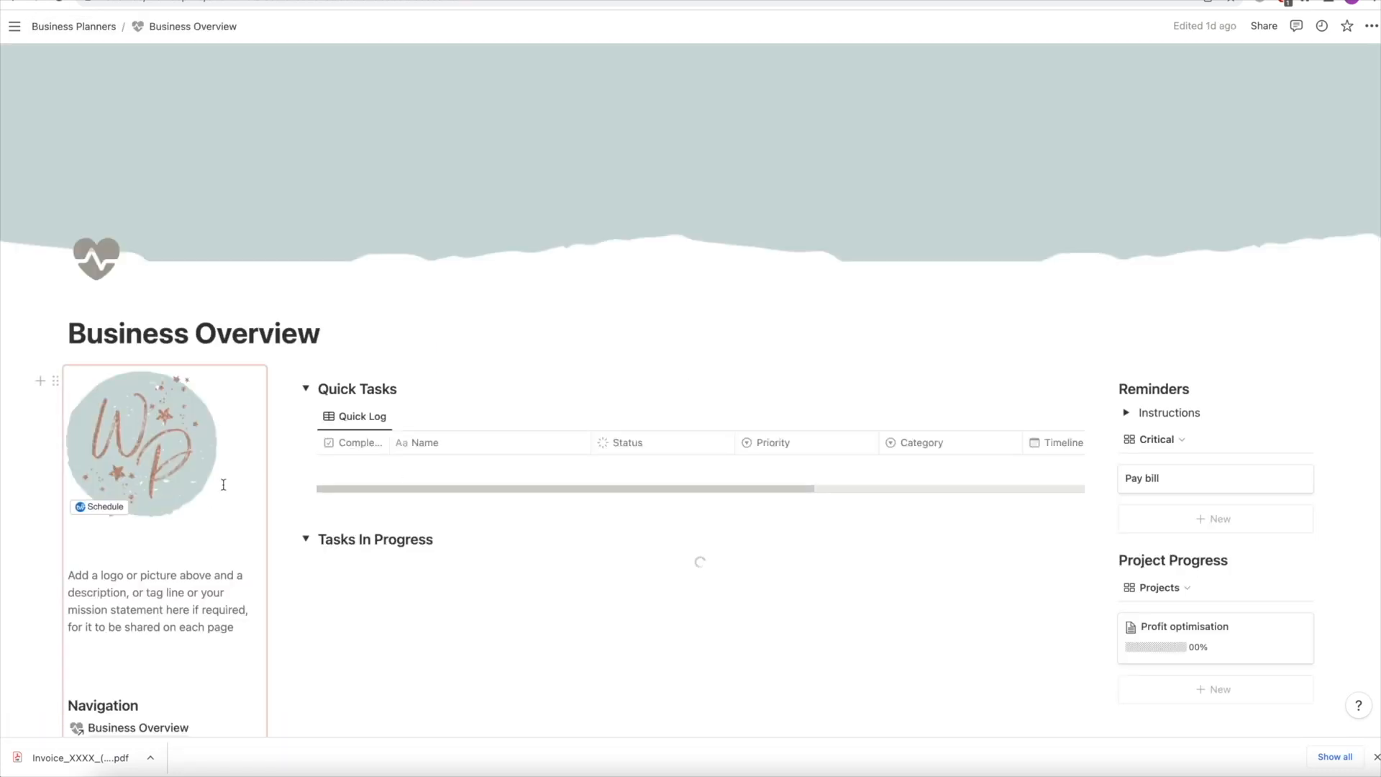
scroll(474, 305, "down", 1)
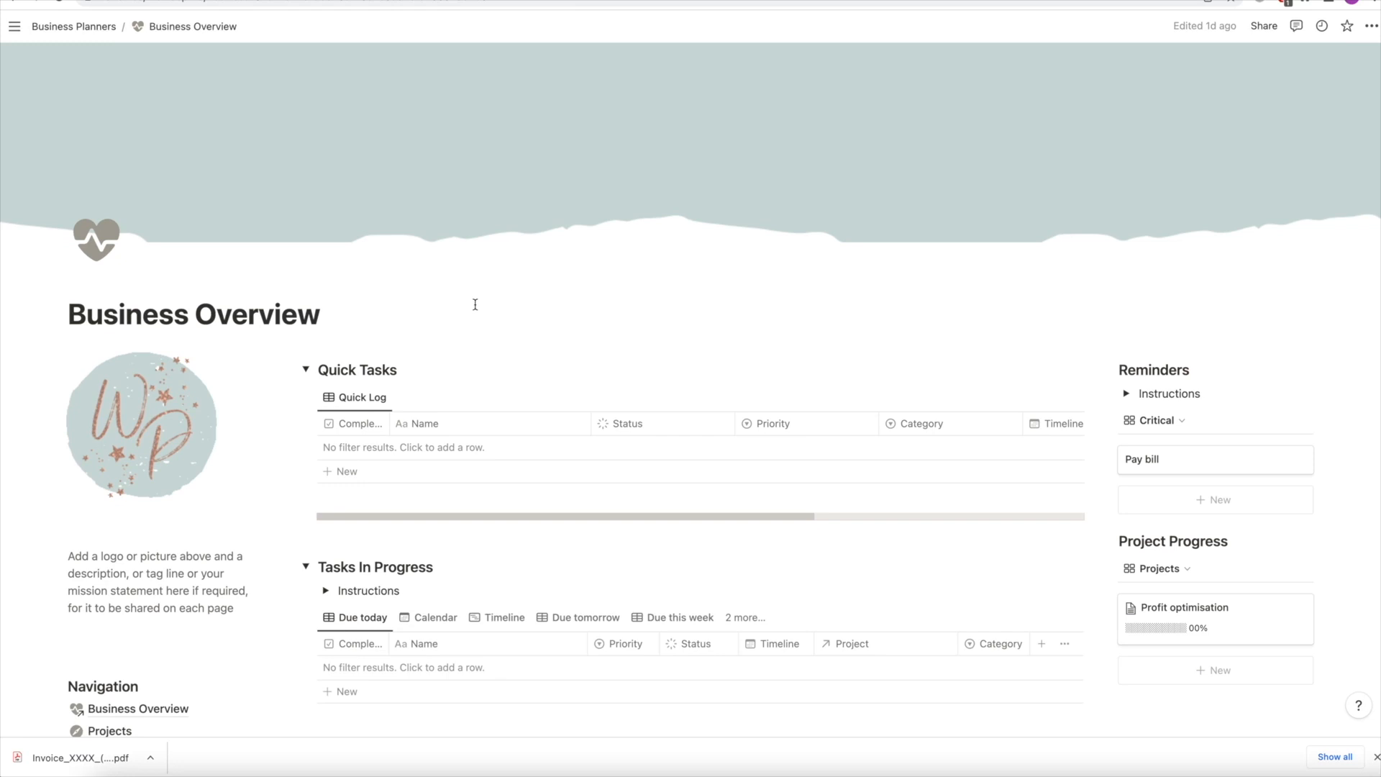
scroll(475, 304, "down", 5)
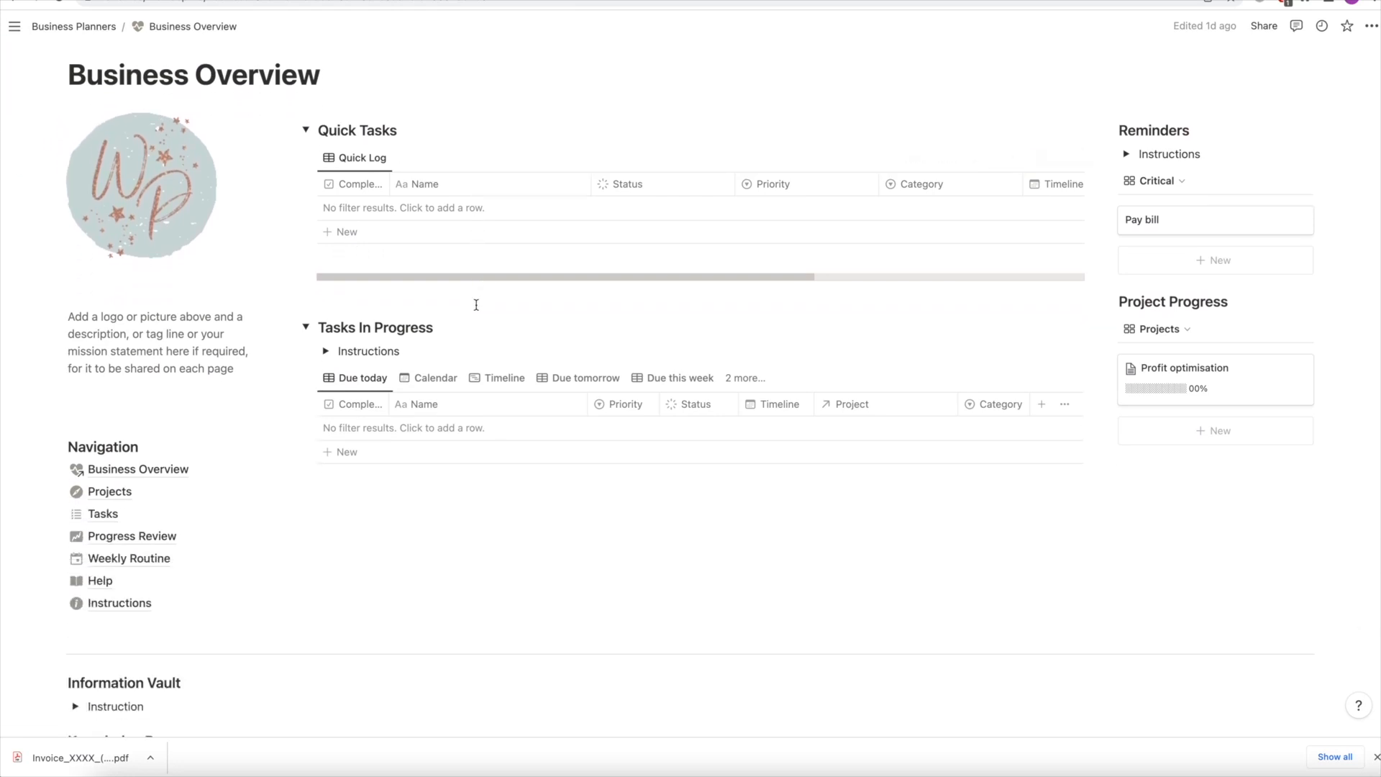
scroll(476, 304, "down", 8)
scroll(477, 305, "up", 2)
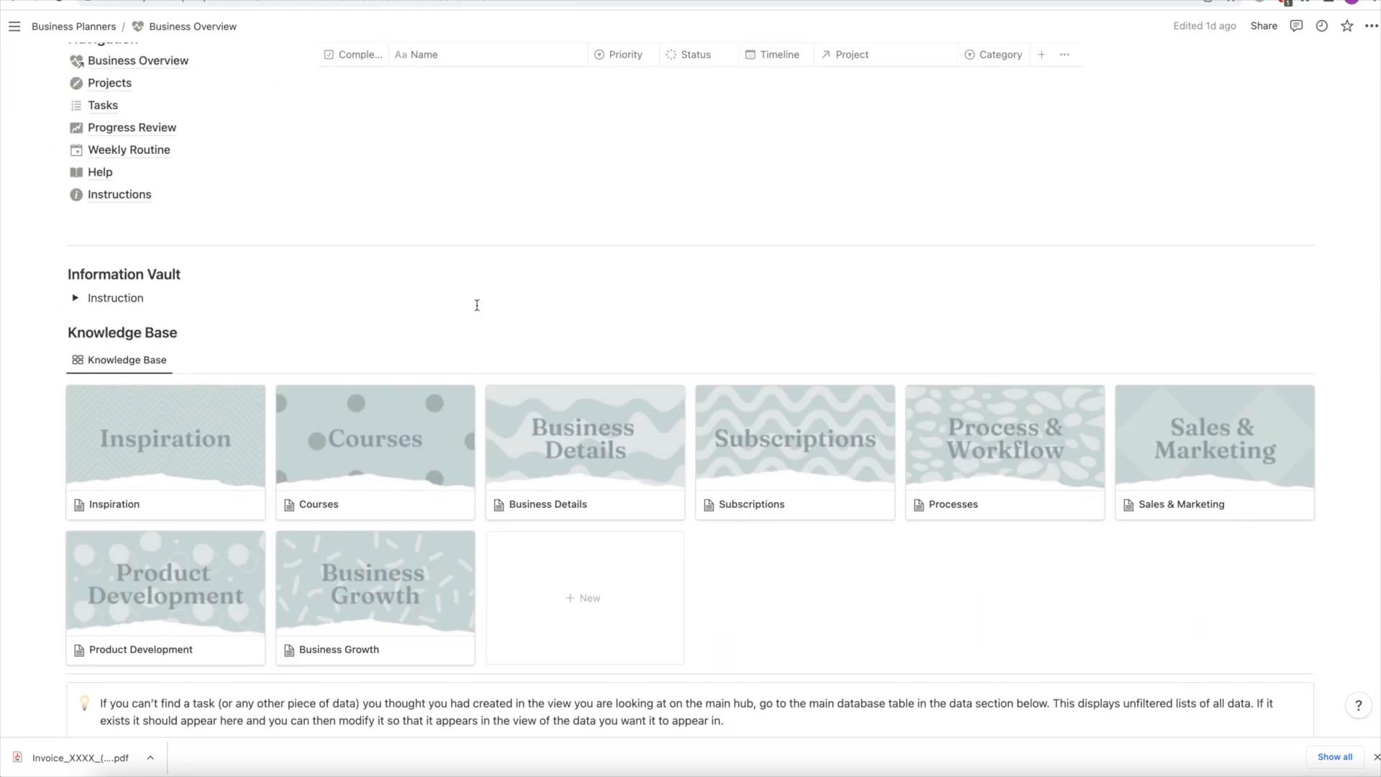
scroll(477, 305, "up", 8)
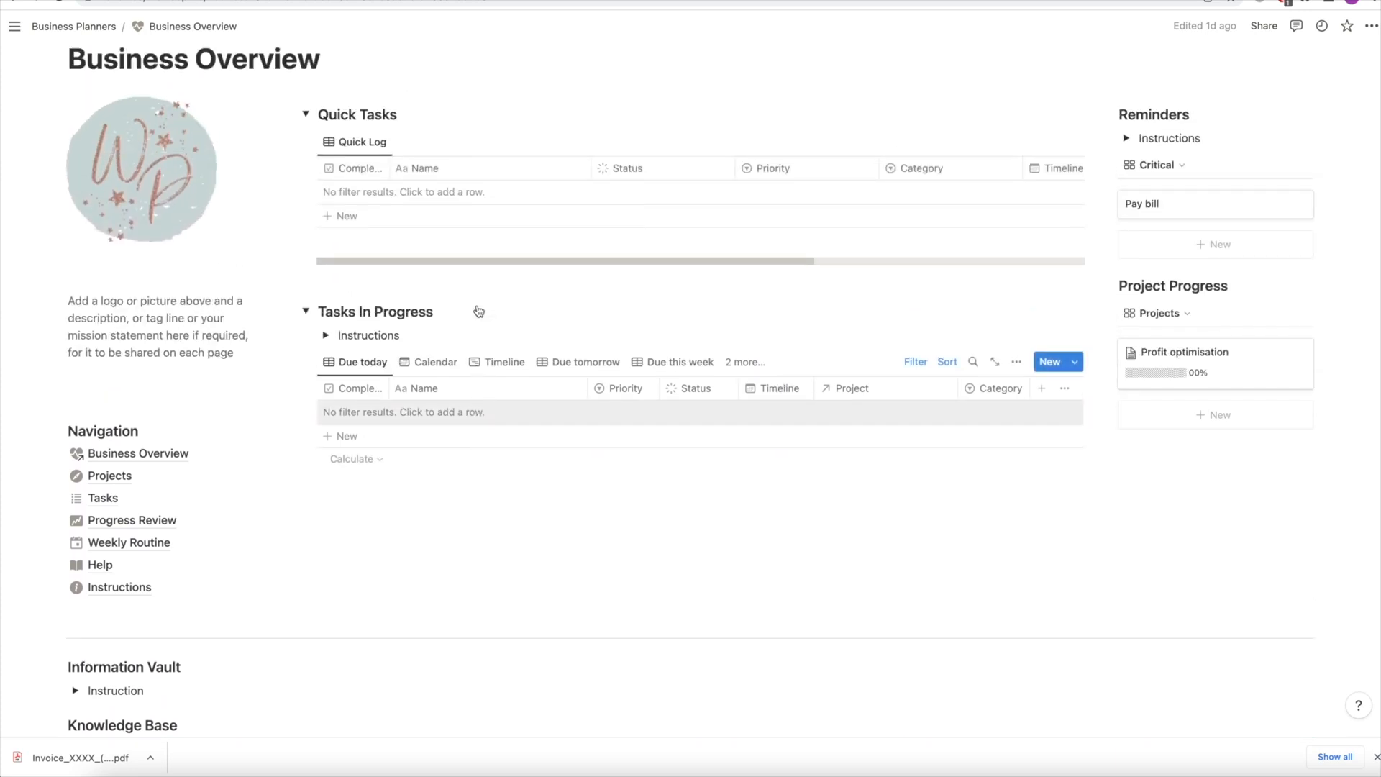
scroll(474, 308, "up", 4)
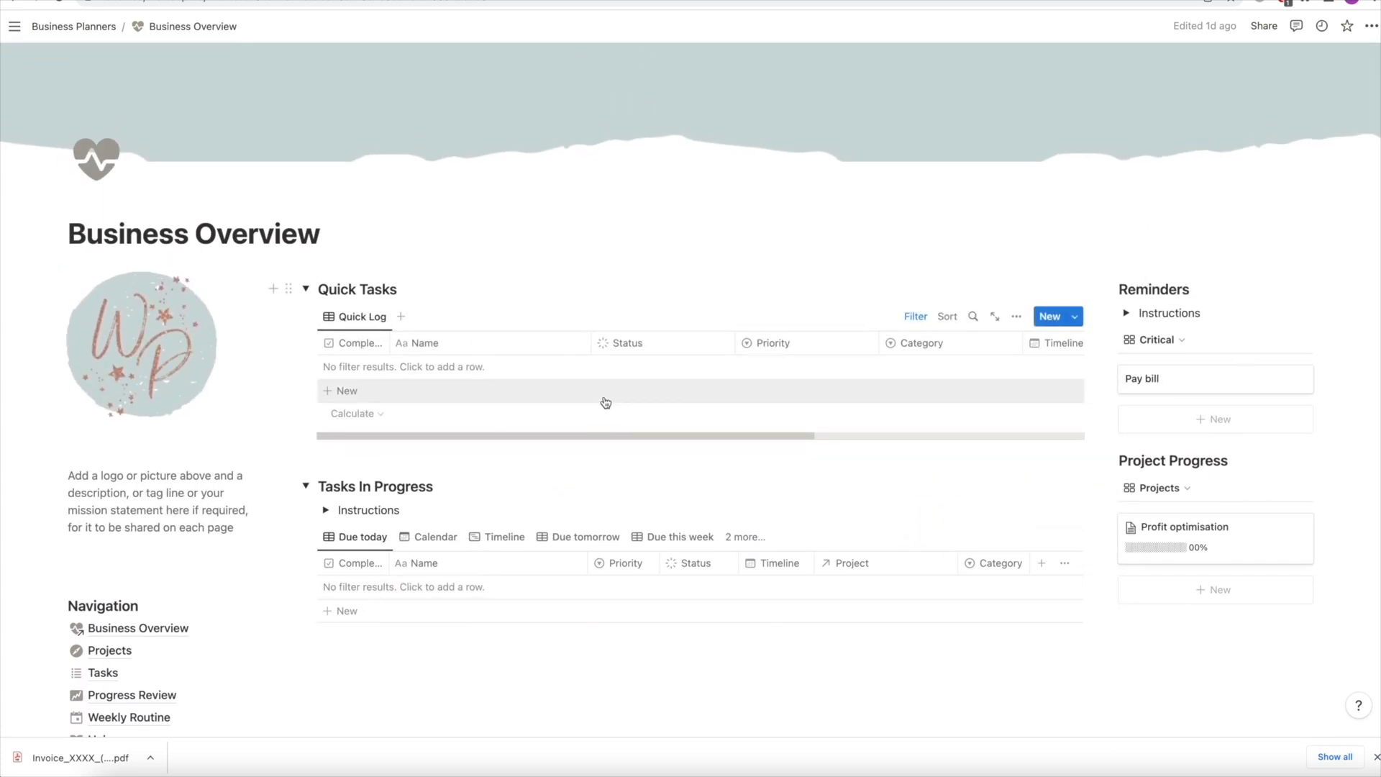